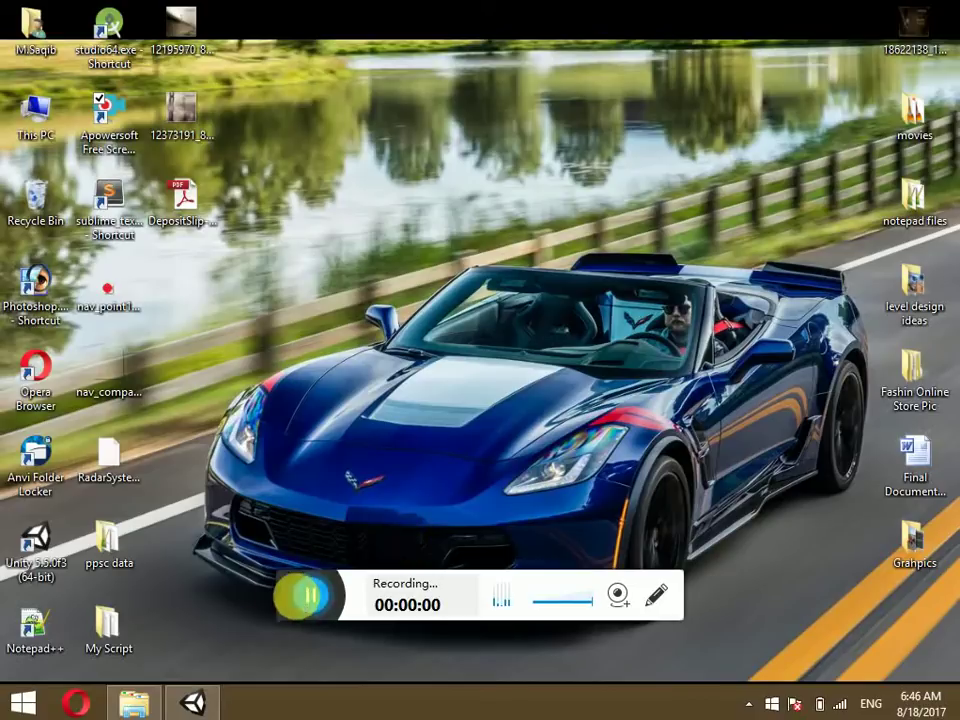
# Refresh the Windows desktop.
pyautogui.moveTo(291, 595); pyautogui.dragTo(274, 682)
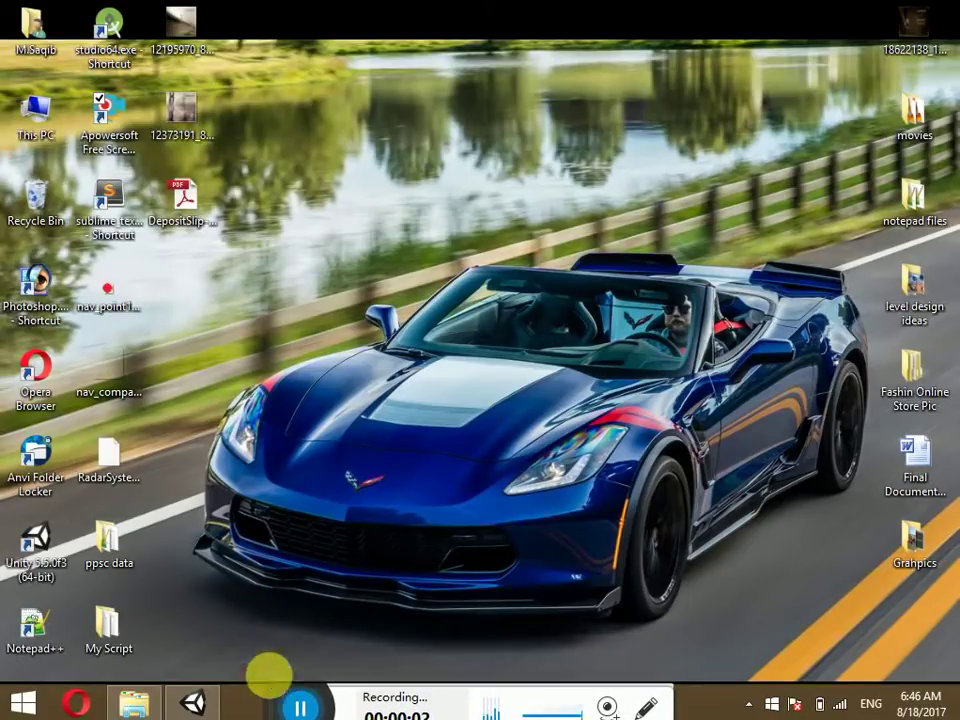
pyautogui.rightClick(406, 300)
pyautogui.click(437, 347)
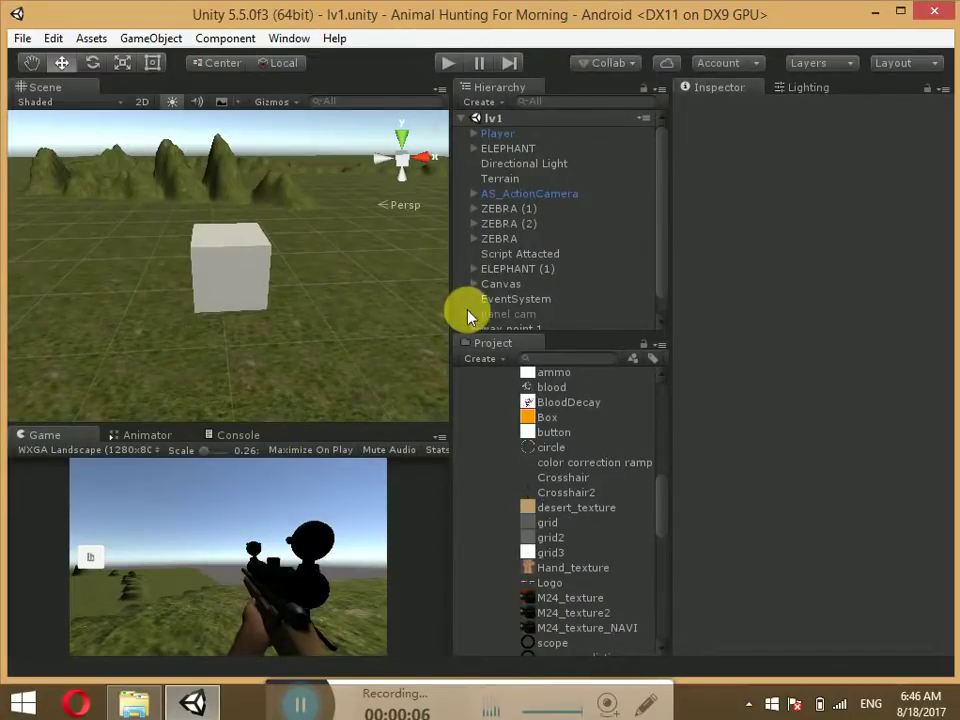
# Widen the Scene and Game views, collapse AdvancedSniperStarterKit, Assets and Prefabs, then minimize Unity.
pyautogui.scroll(5, 655, 490)
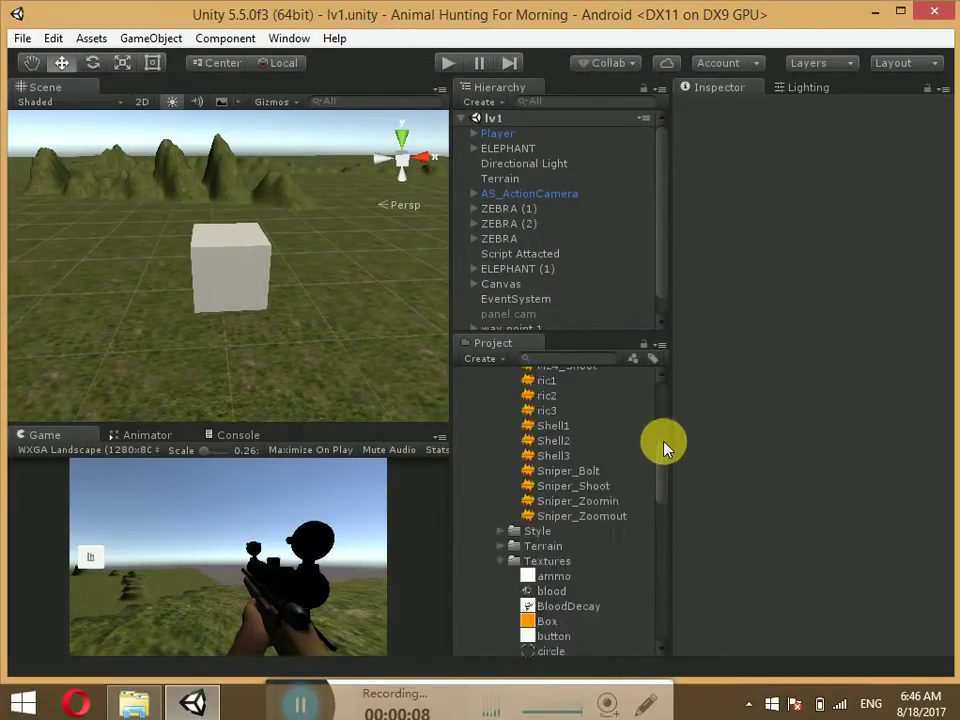
pyautogui.scroll(5, 630, 441)
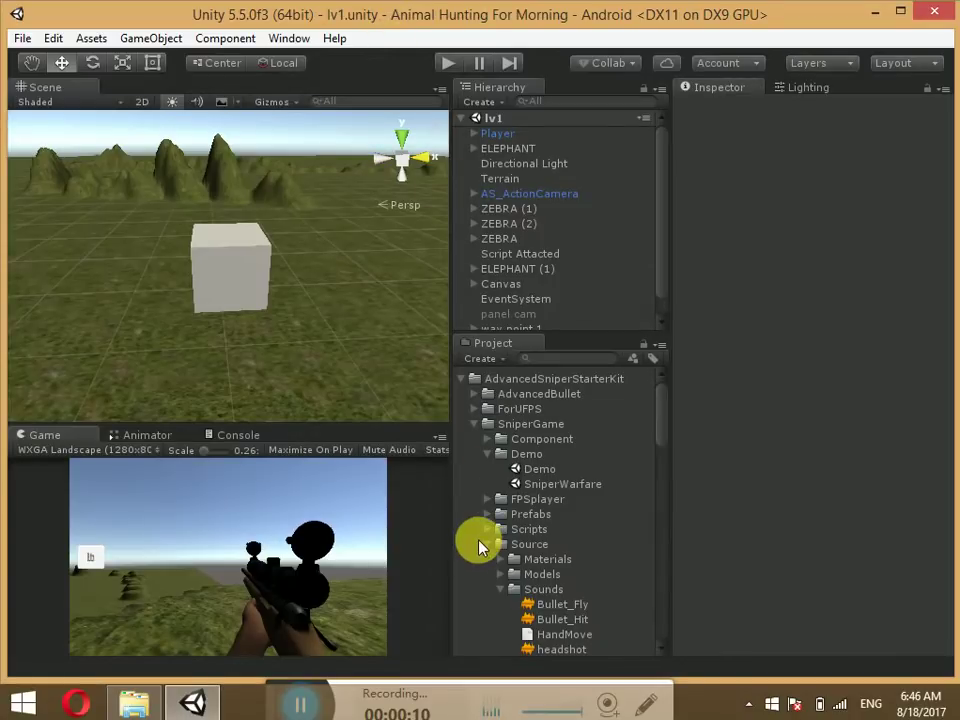
pyautogui.moveTo(452, 531); pyautogui.dragTo(476, 545)
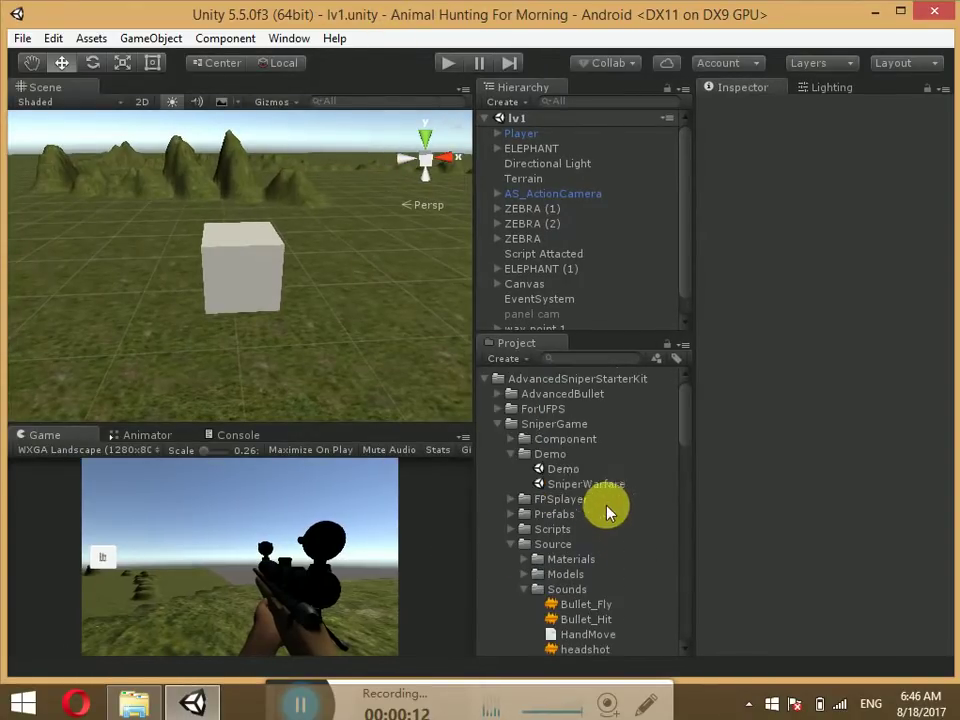
pyautogui.click(485, 378)
pyautogui.click(484, 394)
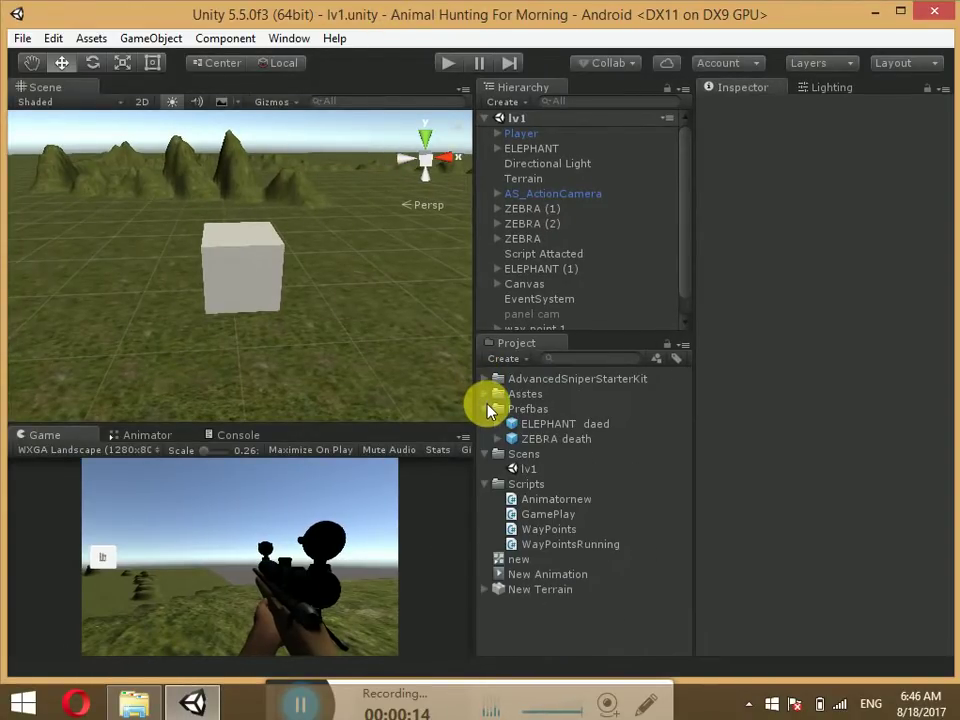
pyautogui.click(485, 408)
pyautogui.click(875, 12)
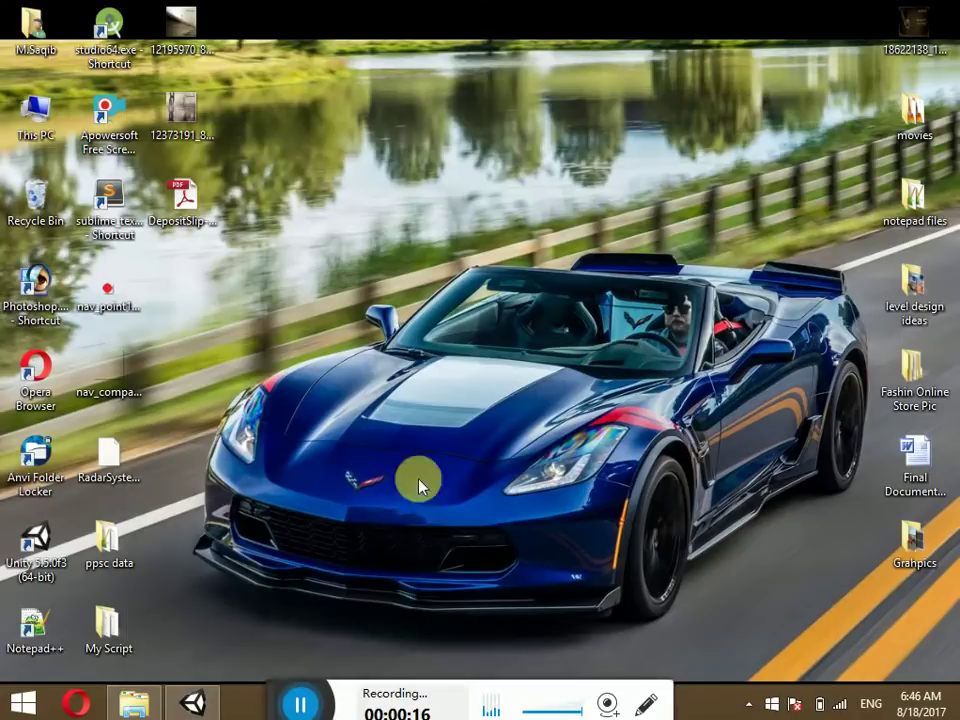
# Import RadarSystem.cs from the desktop into the Unity project's Scripts folder.
pyautogui.click(129, 460)
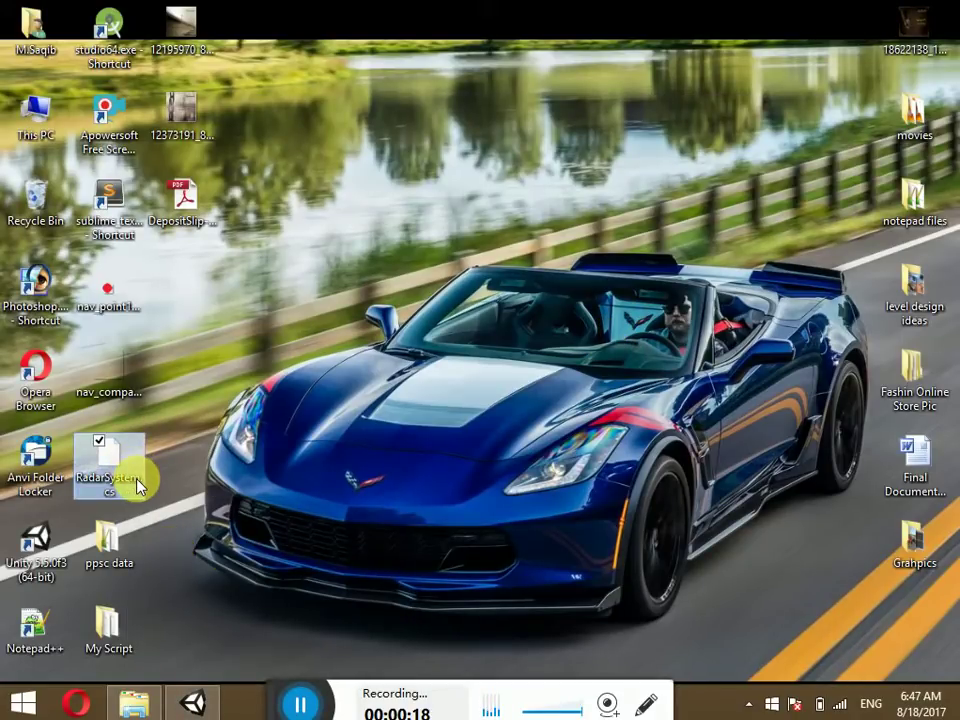
pyautogui.moveTo(138, 485)
pyautogui.mouseDown()
pyautogui.moveTo(210, 700)
pyautogui.moveTo(552, 518)
pyautogui.moveTo(546, 512)
pyautogui.mouseUp()
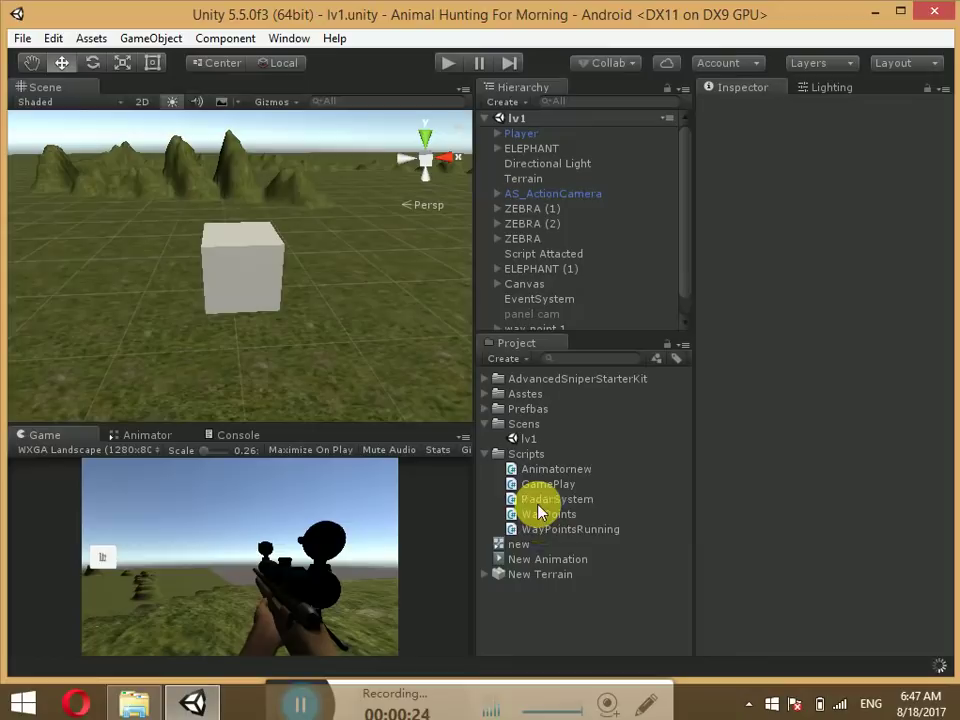
pyautogui.click(872, 18)
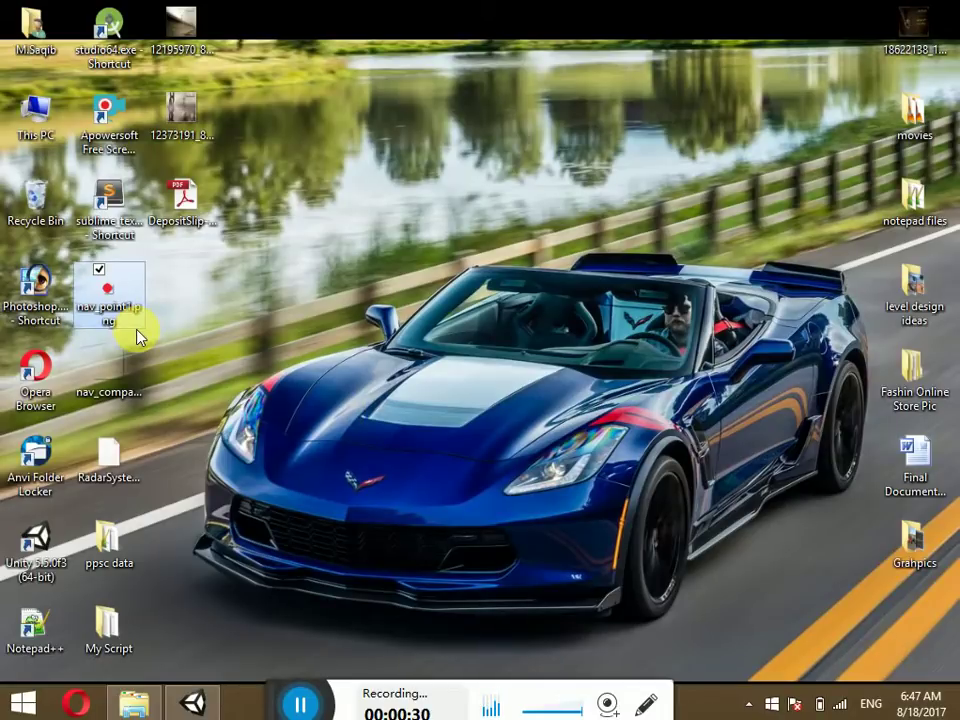
pyautogui.click(123, 378)
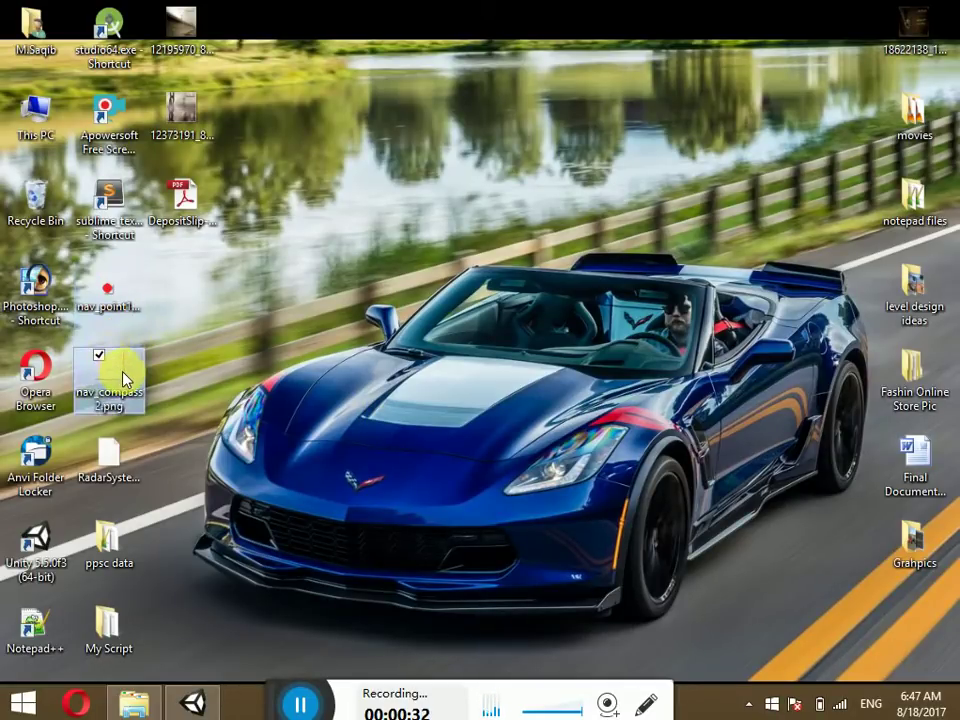
pyautogui.doubleClick(122, 375)
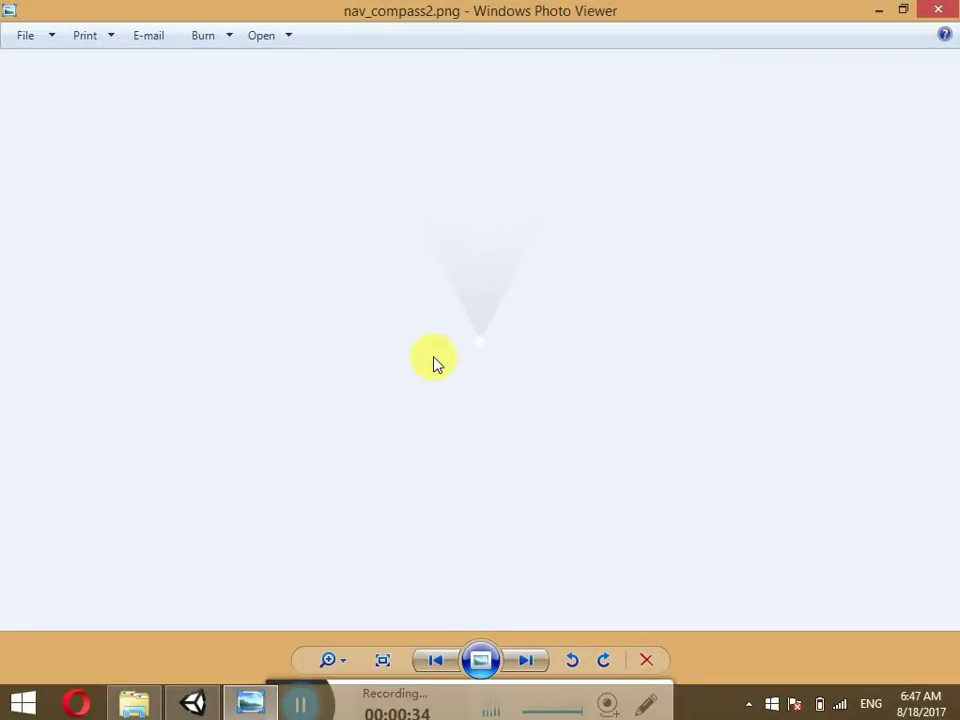
pyautogui.scroll(3, 460, 380)
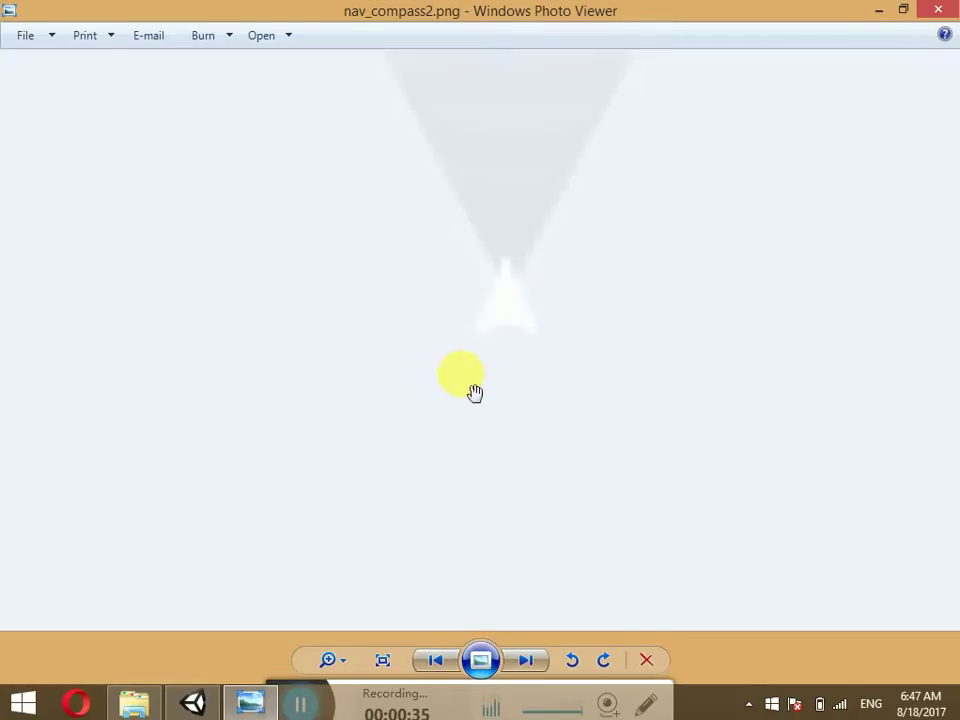
pyautogui.click(946, 22)
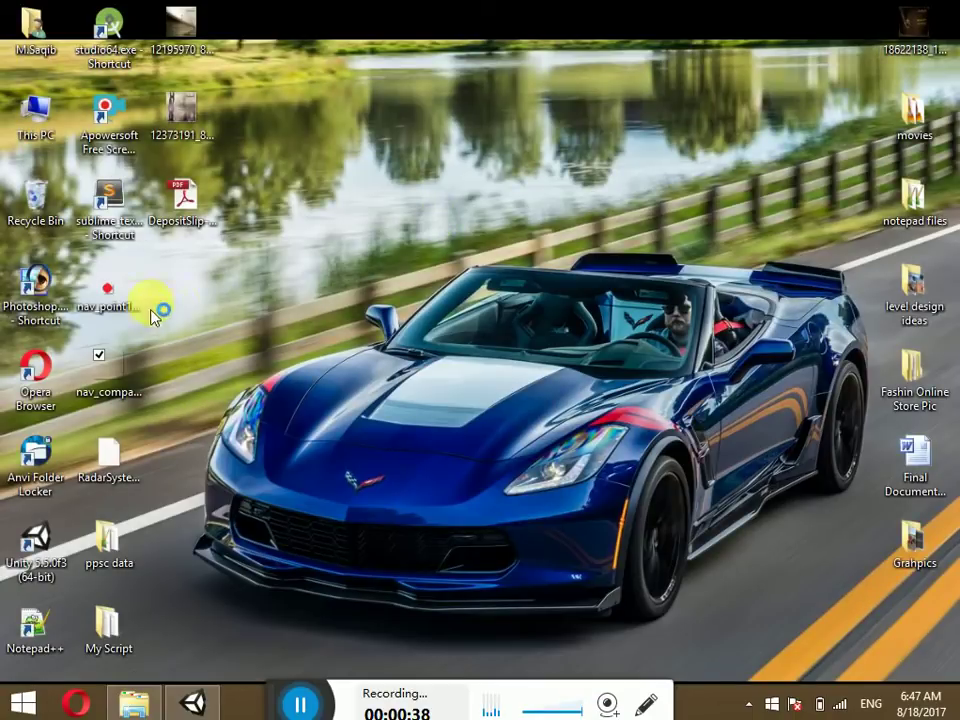
pyautogui.moveTo(189, 252)
pyautogui.mouseDown()
pyautogui.moveTo(231, 375)
pyautogui.moveTo(97, 392)
pyautogui.moveTo(200, 703)
pyautogui.moveTo(552, 455)
pyautogui.mouseUp()
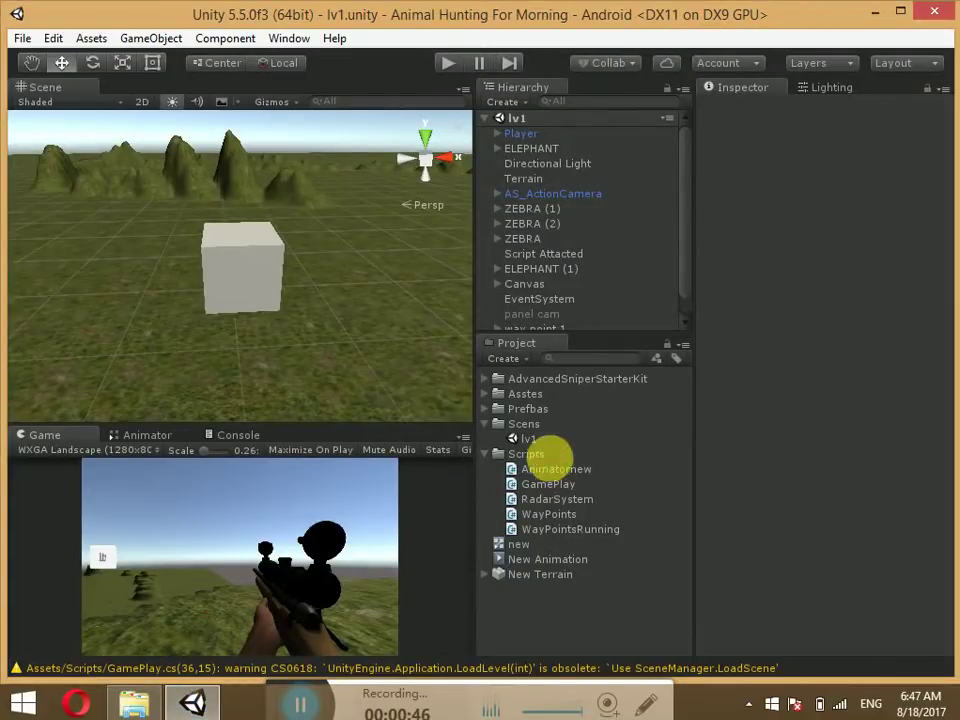
# Add the nav_compass2 and nav_point1 images to the project and select both.
pyautogui.moveTo(552, 455); pyautogui.dragTo(540, 601)
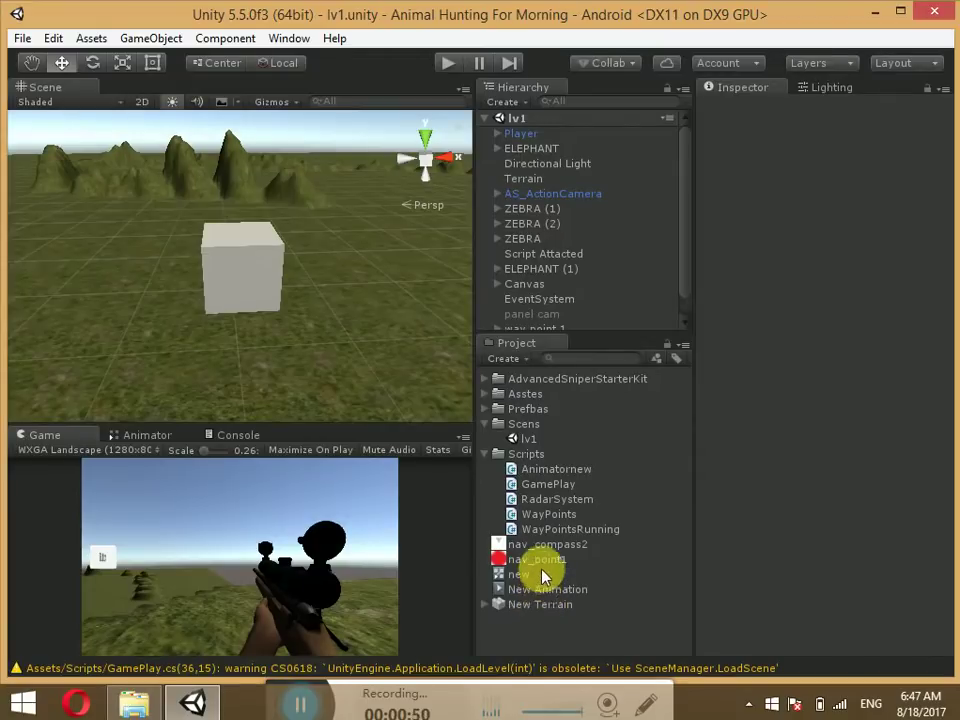
pyautogui.click(540, 557)
pyautogui.keyDown('shift'); pyautogui.click(550, 546); pyautogui.keyUp('shift')
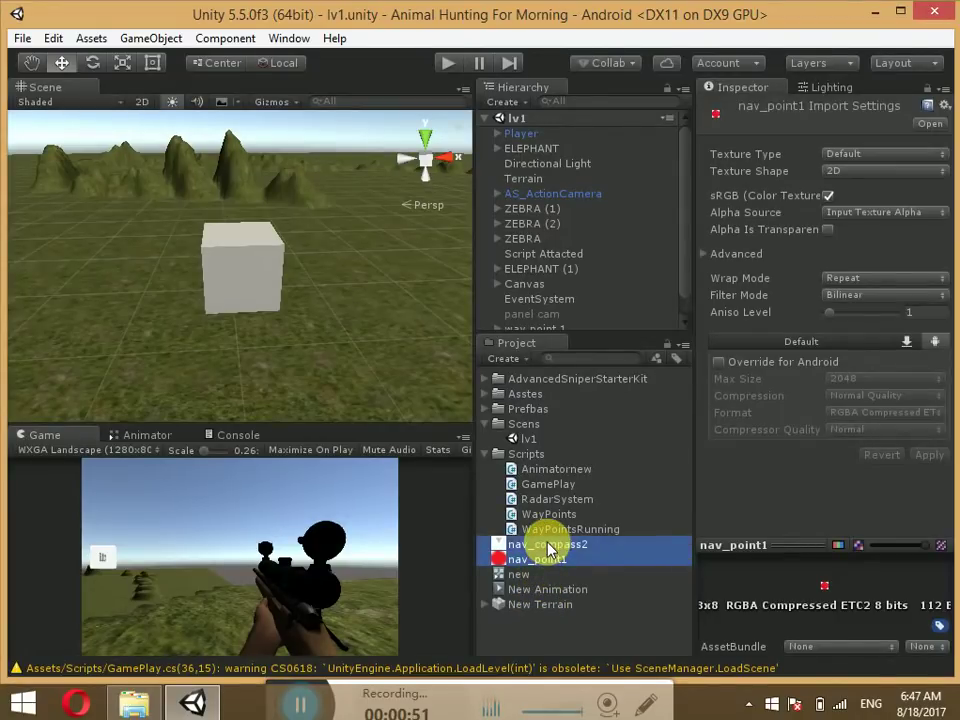
# Make both textures Sprite (2D and UI) with an Android Max Size override of 512, and apply.
pyautogui.click(875, 155)
pyautogui.click(858, 236)
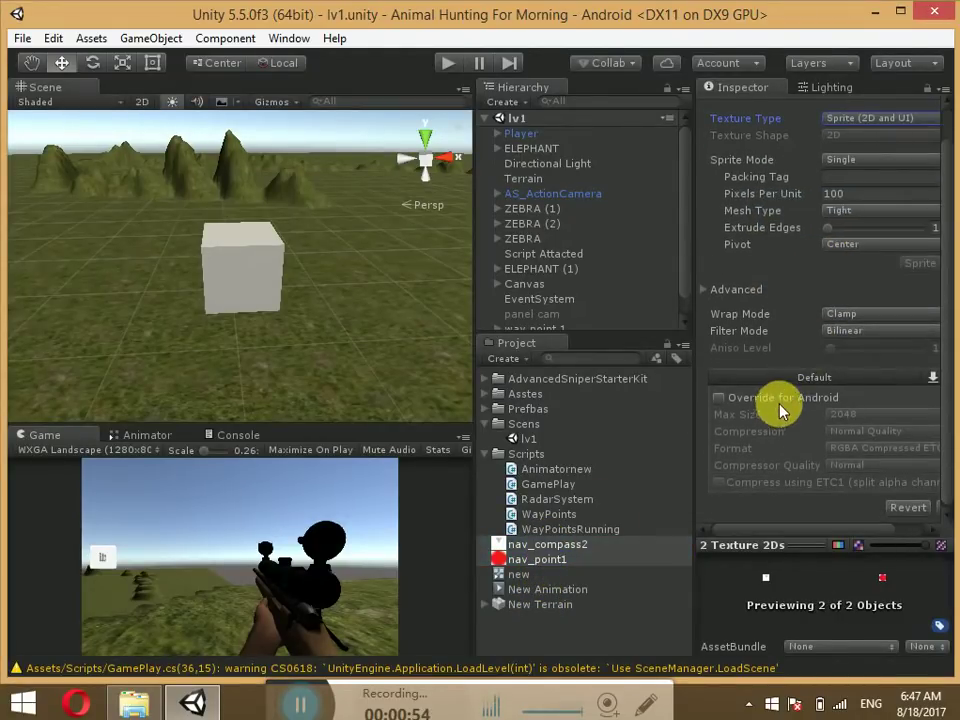
pyautogui.click(781, 399)
pyautogui.click(850, 414)
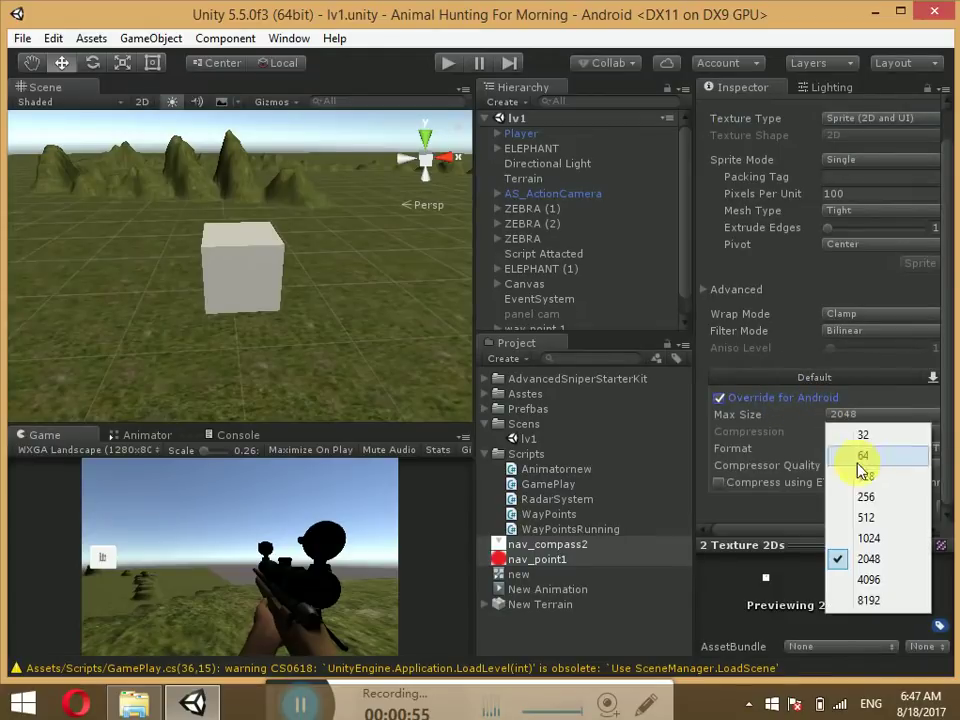
pyautogui.click(878, 517)
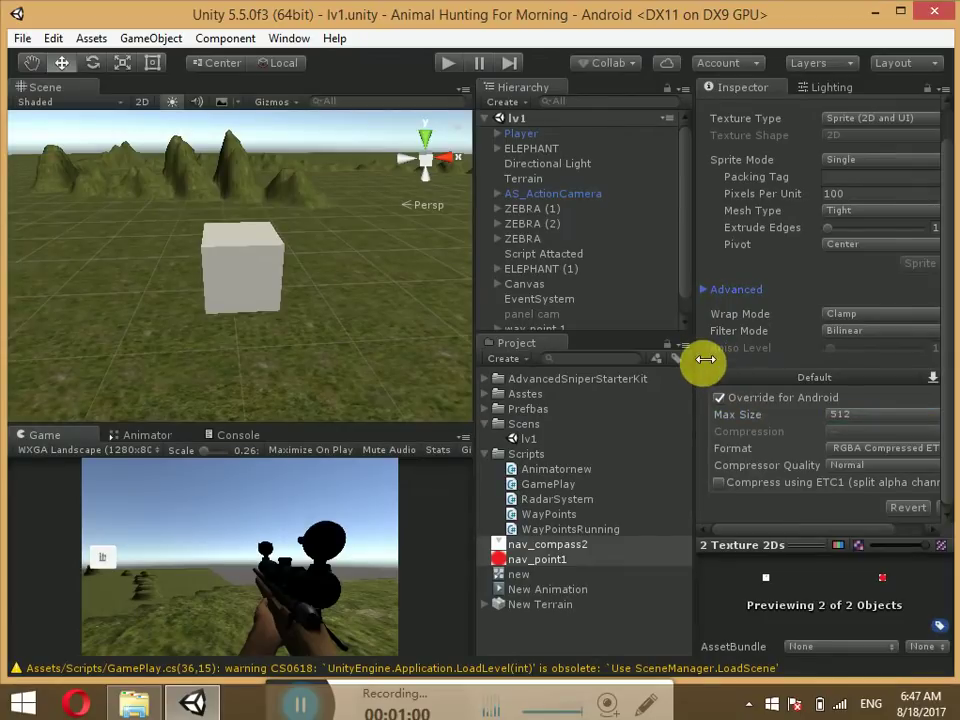
pyautogui.moveTo(705, 359); pyautogui.dragTo(662, 359)
pyautogui.click(916, 520)
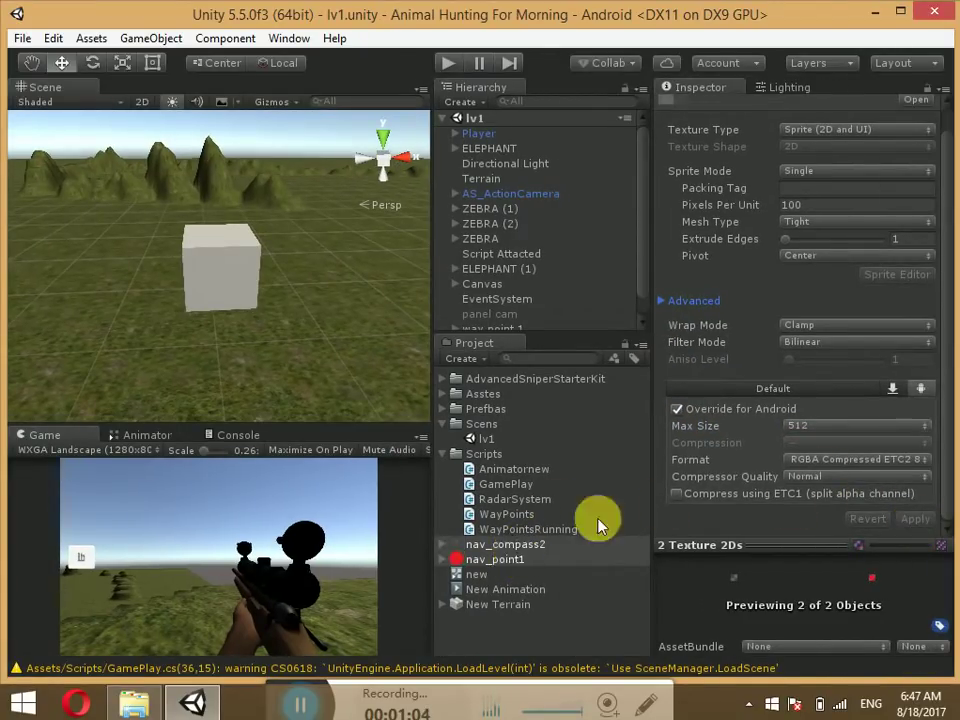
pyautogui.click(878, 11)
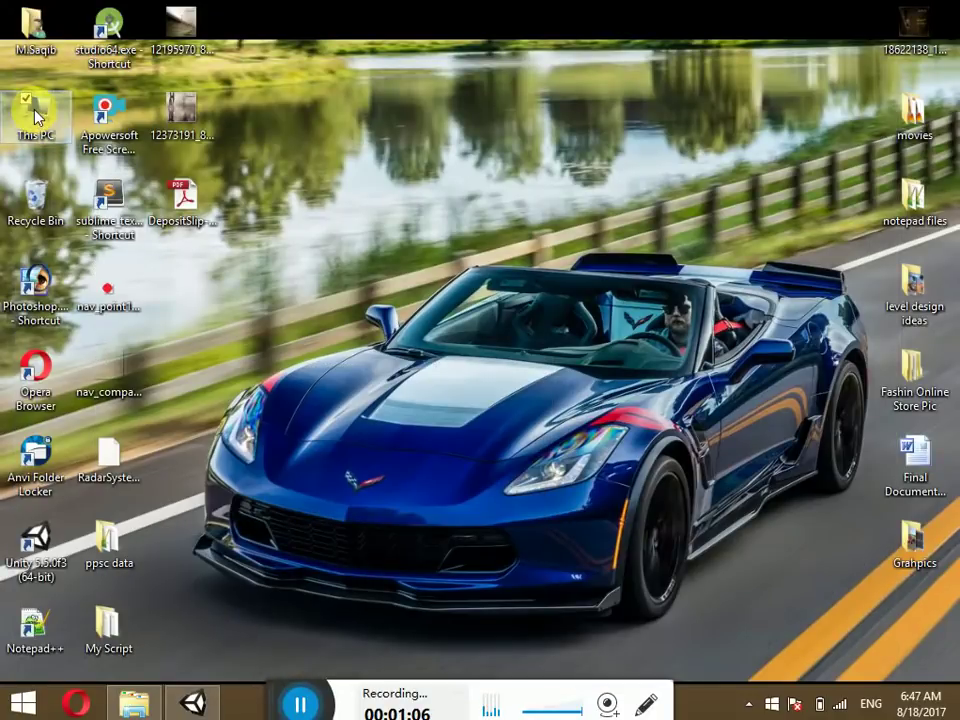
# Browse drive D: to the Textures folder in the Zombie Defense Shooter project's Assets.
pyautogui.doubleClick(36, 117)
pyautogui.click(592, 350)
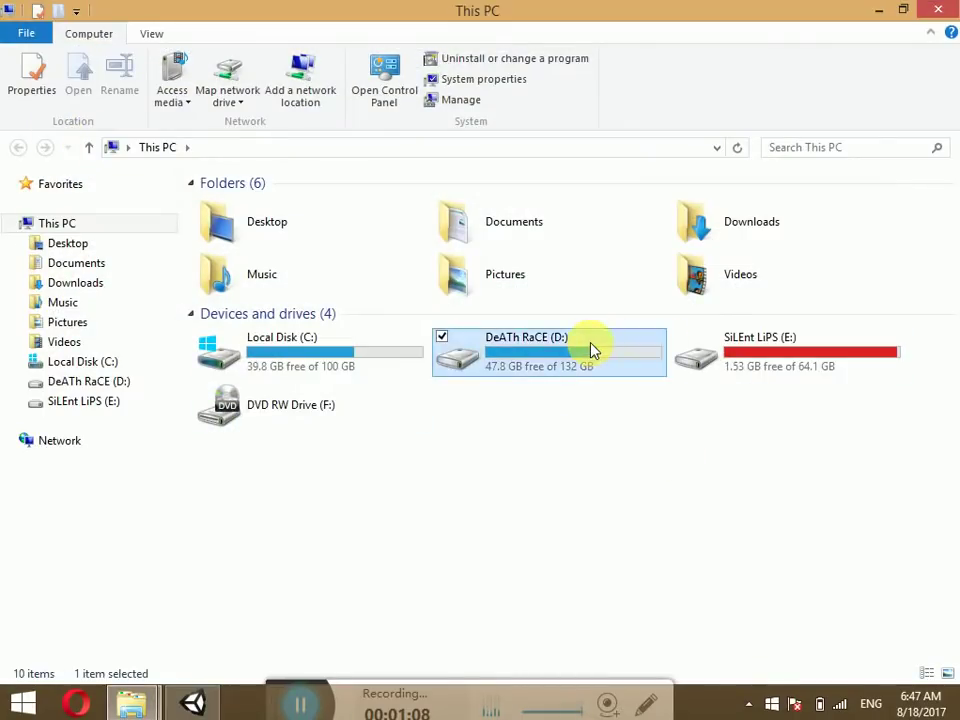
pyautogui.doubleClick(592, 350)
pyautogui.doubleClick(815, 230)
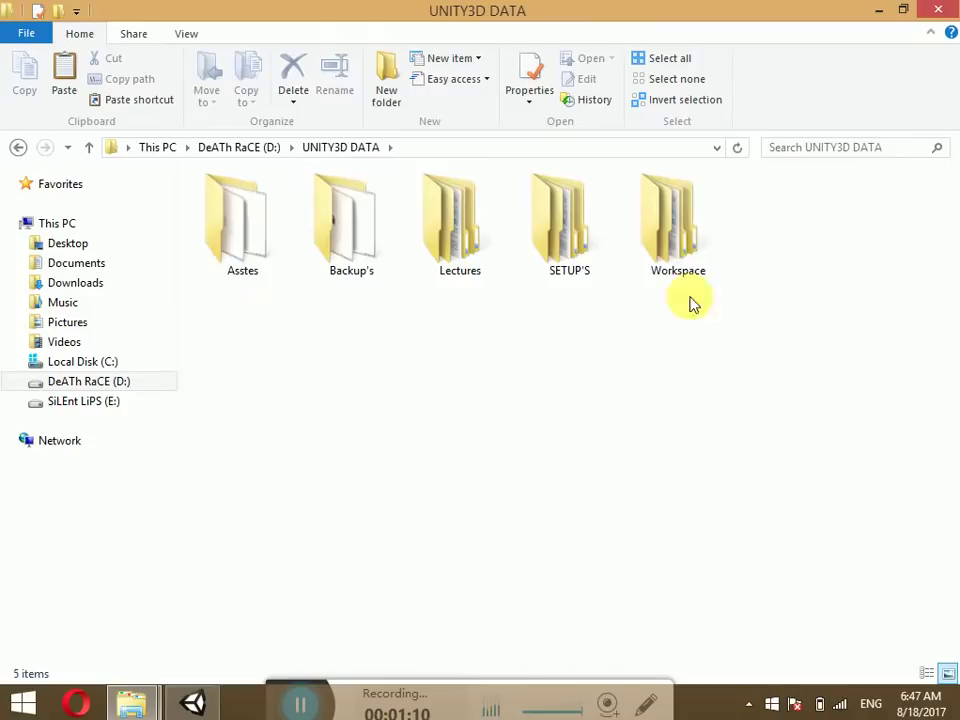
pyautogui.doubleClick(664, 250)
pyautogui.click(320, 343)
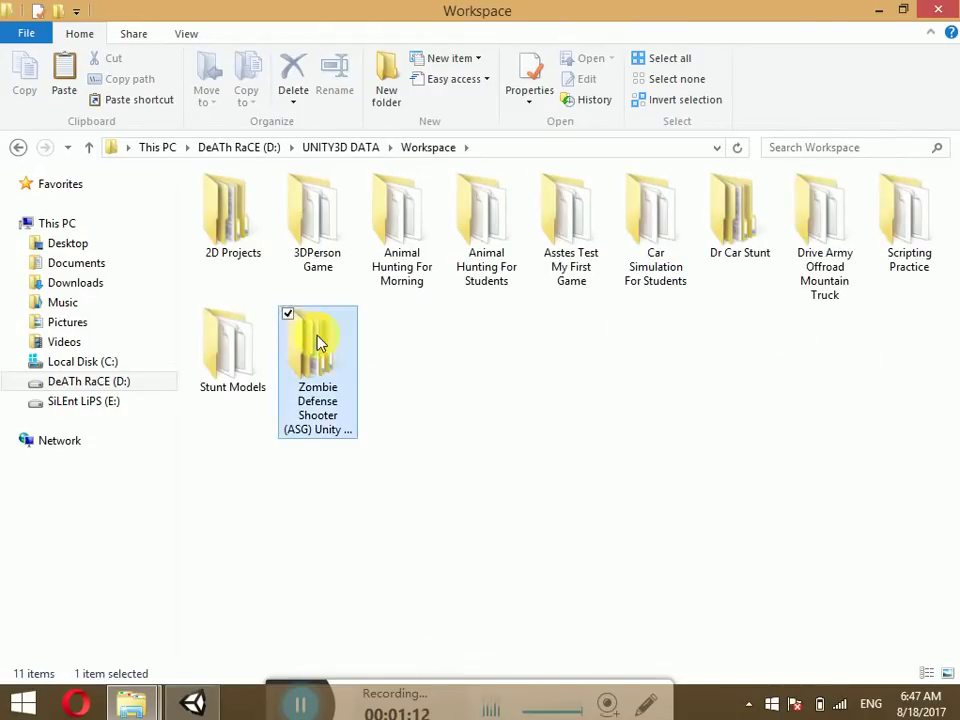
pyautogui.doubleClick(320, 343)
pyautogui.doubleClick(296, 207)
pyautogui.doubleClick(237, 203)
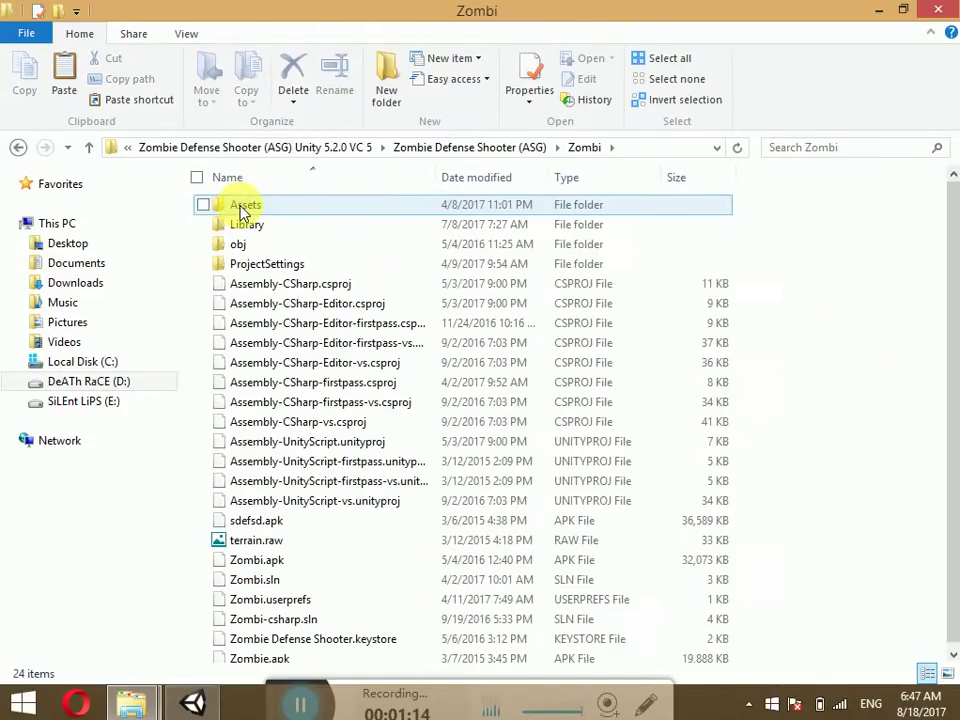
pyautogui.doubleClick(240, 210)
pyautogui.click(316, 443)
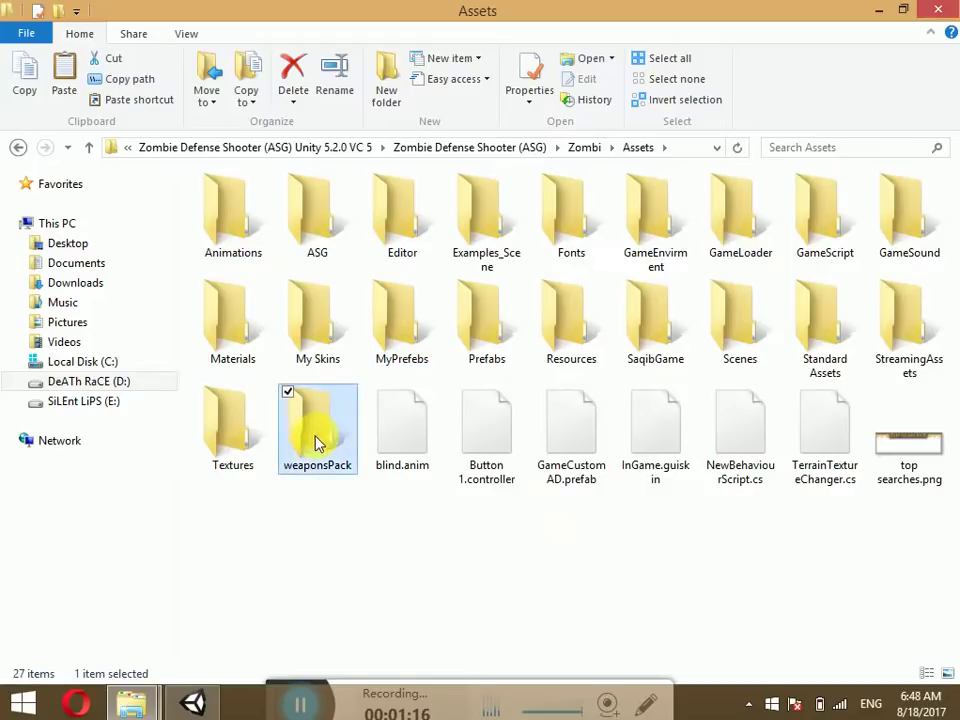
pyautogui.doubleClick(229, 433)
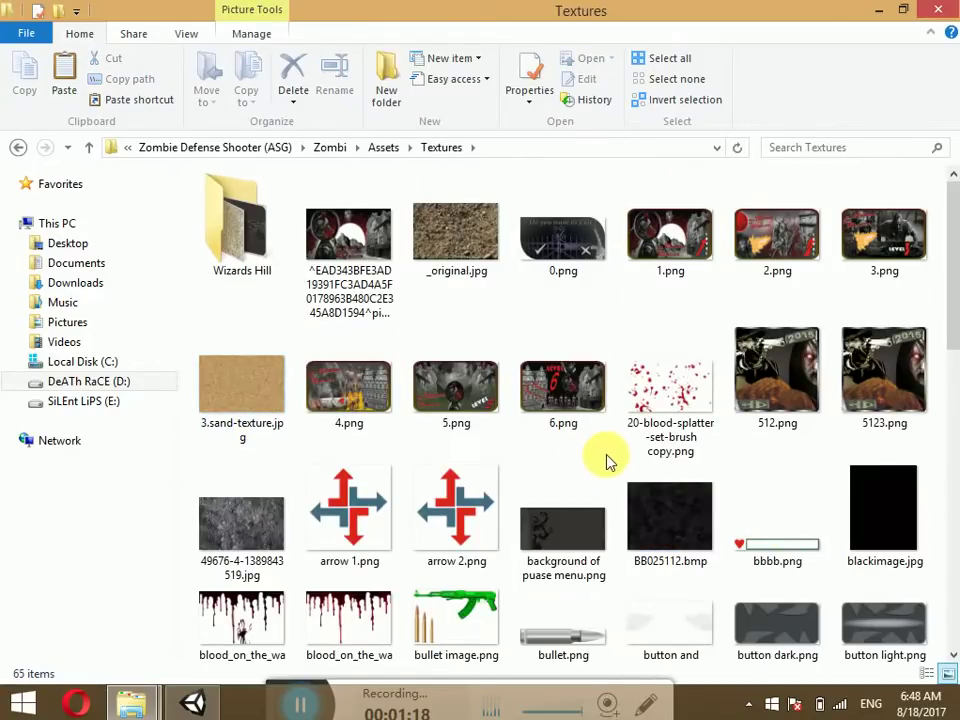
# Look through the texture images, starting from arrow 2.png.
pyautogui.click(501, 468)
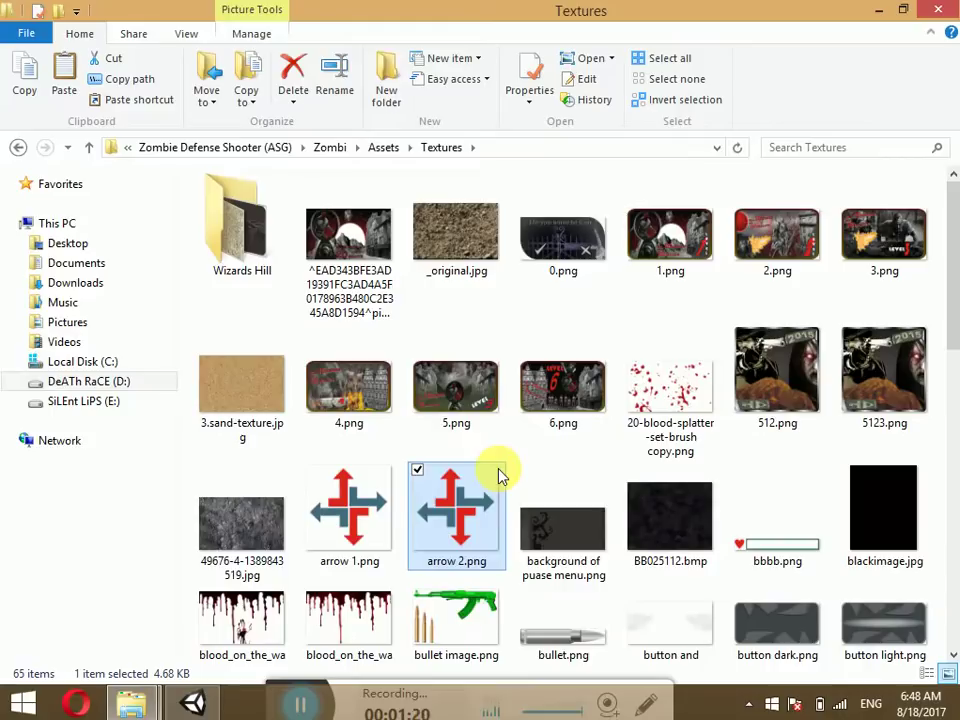
pyautogui.press('Right')
pyautogui.press('Right')
pyautogui.press('Right')
pyautogui.press('Right')
pyautogui.press('Right')
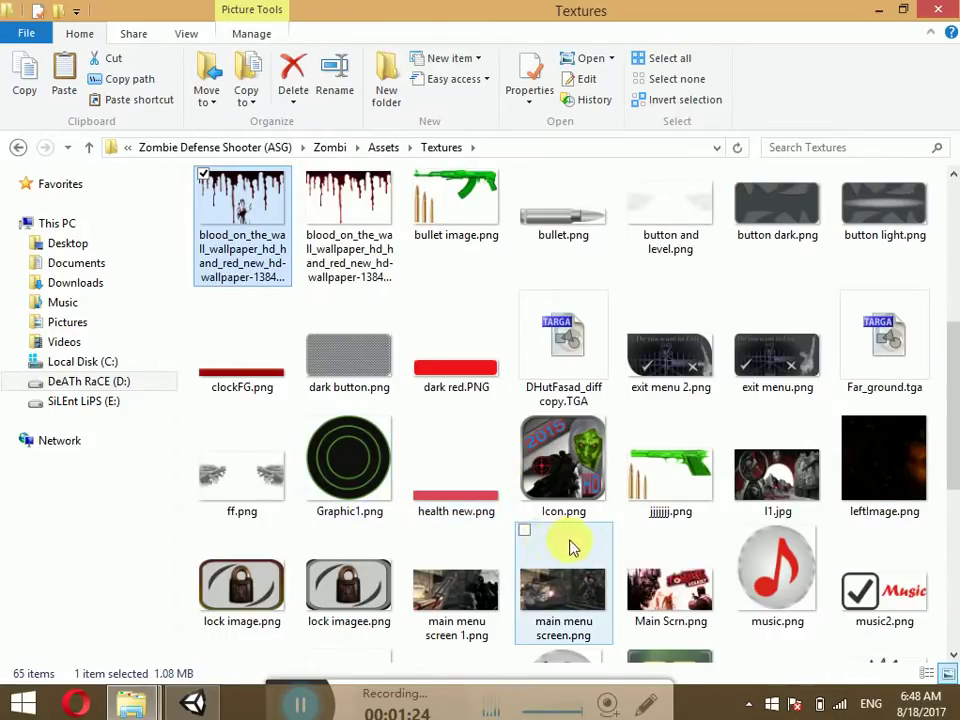
pyautogui.press('Right')
pyautogui.press('Right')
pyautogui.press('Right')
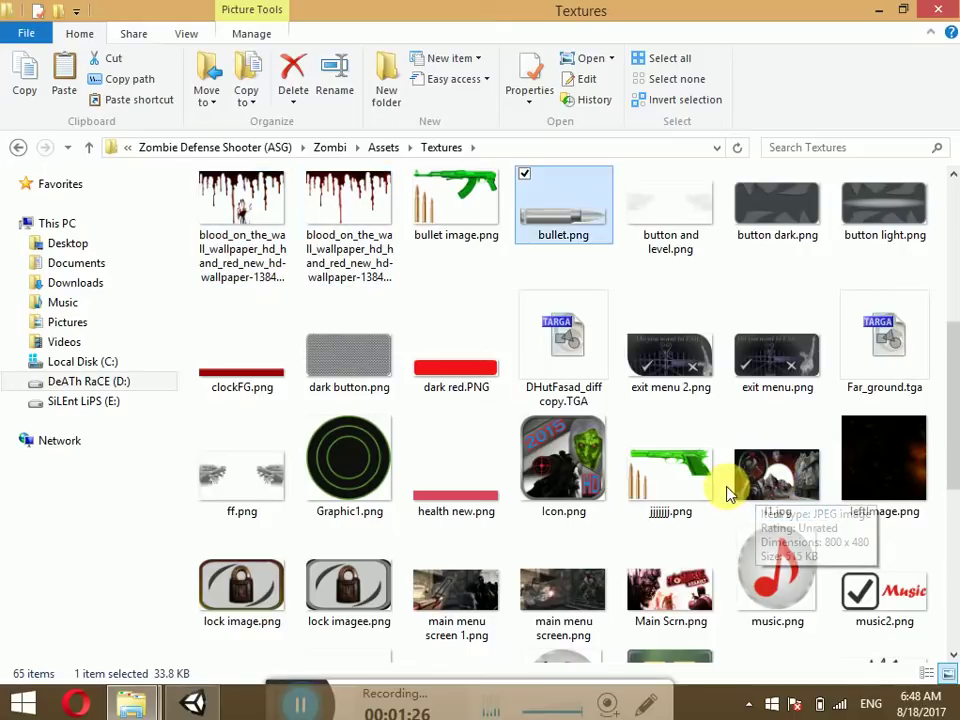
pyautogui.press('Right')
pyautogui.press('Right')
pyautogui.scroll(1, 720, 490)
pyautogui.write('sp')
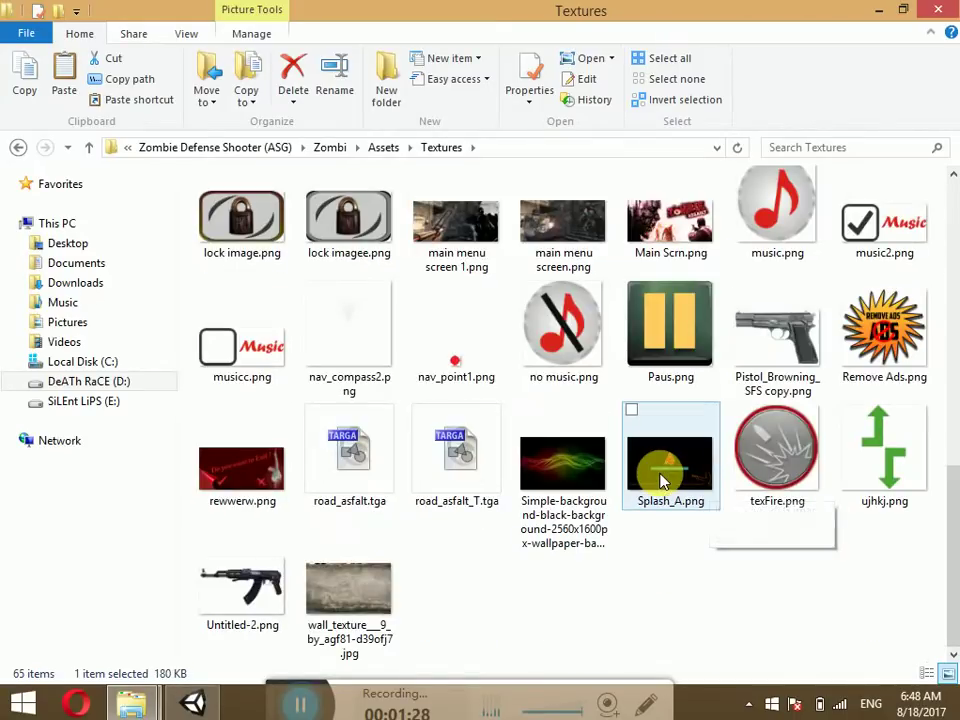
pyautogui.scroll(2, 660, 480)
pyautogui.scroll(3, 660, 480)
pyautogui.scroll(3, 660, 480)
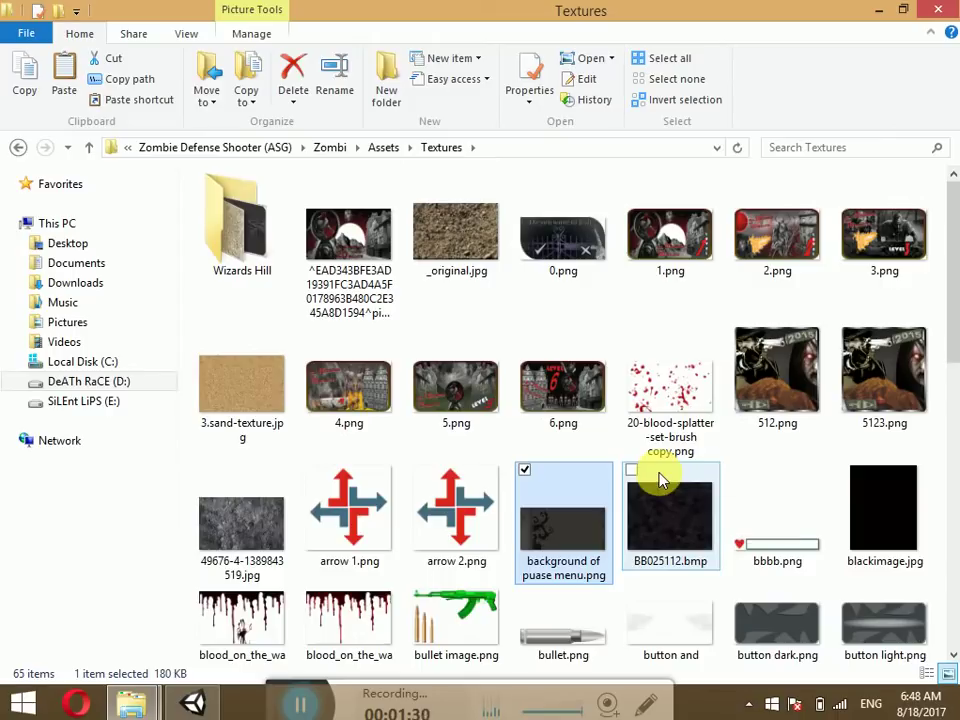
# Go up to Assets, open the ASG folder, select radar.png and close Explorer.
pyautogui.press('BackSpace')
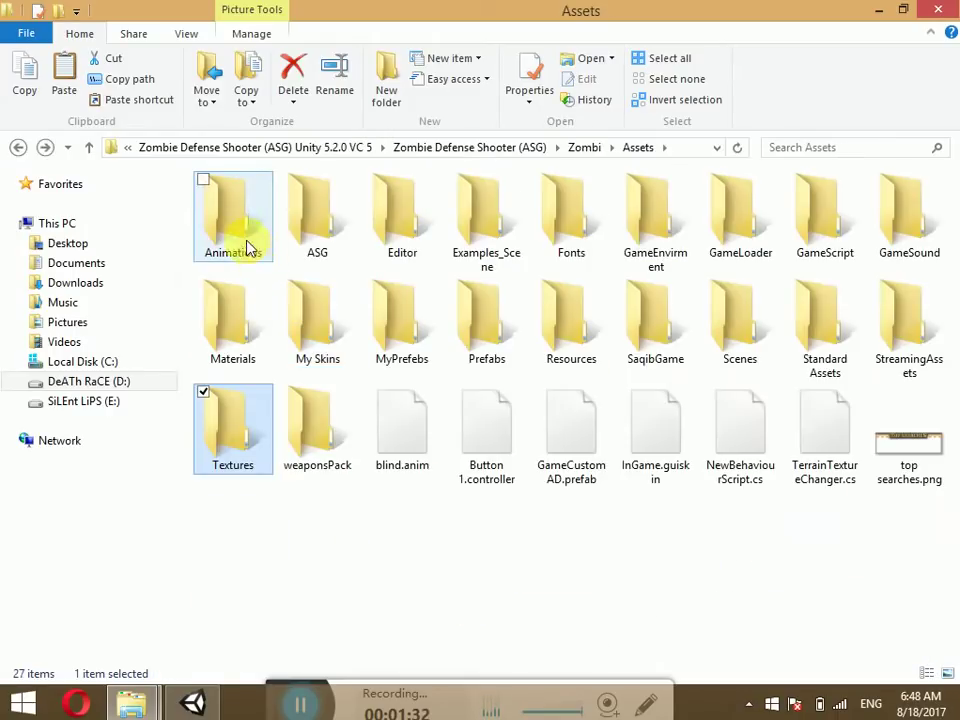
pyautogui.click(316, 240)
pyautogui.doubleClick(316, 240)
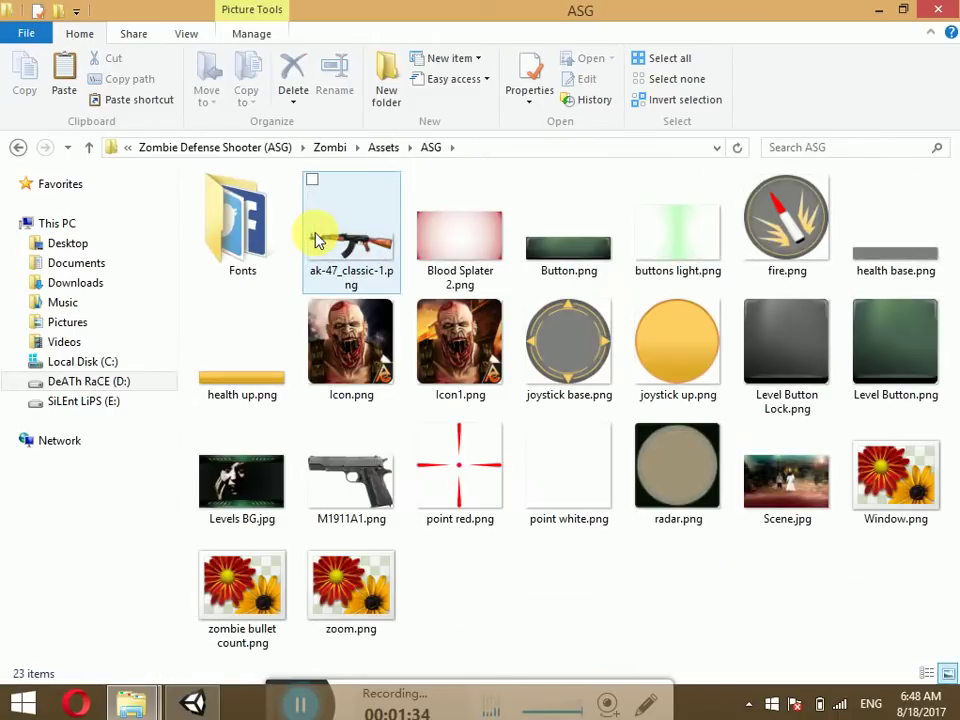
pyautogui.click(672, 497)
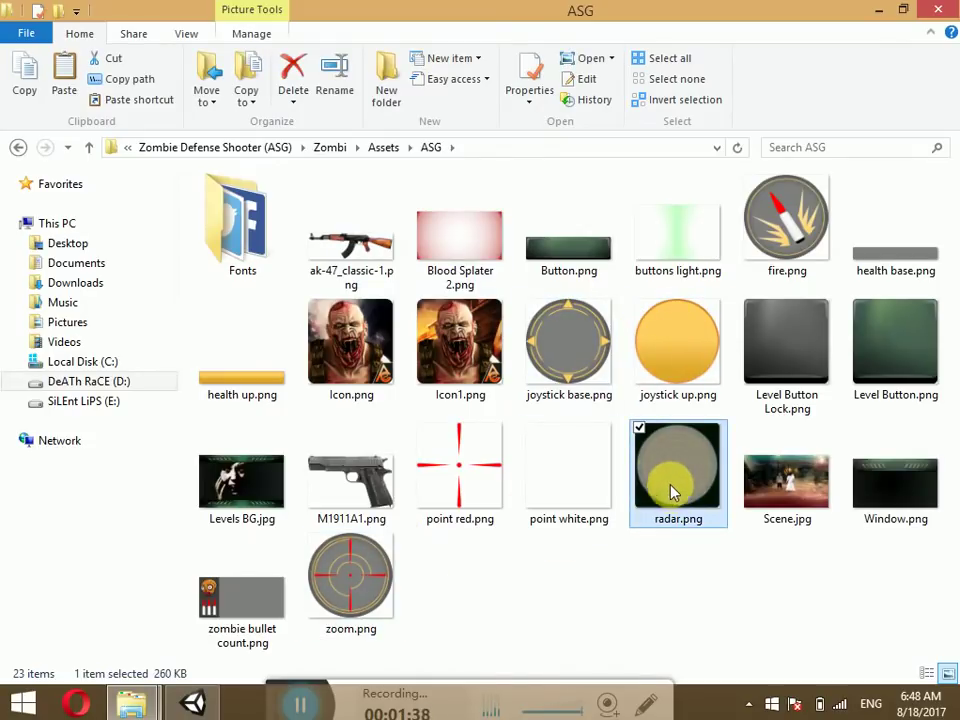
pyautogui.click(938, 9)
# Paste radar.png onto the desktop and drag it into Unity's Project panel.
pyautogui.rightClick(421, 362)
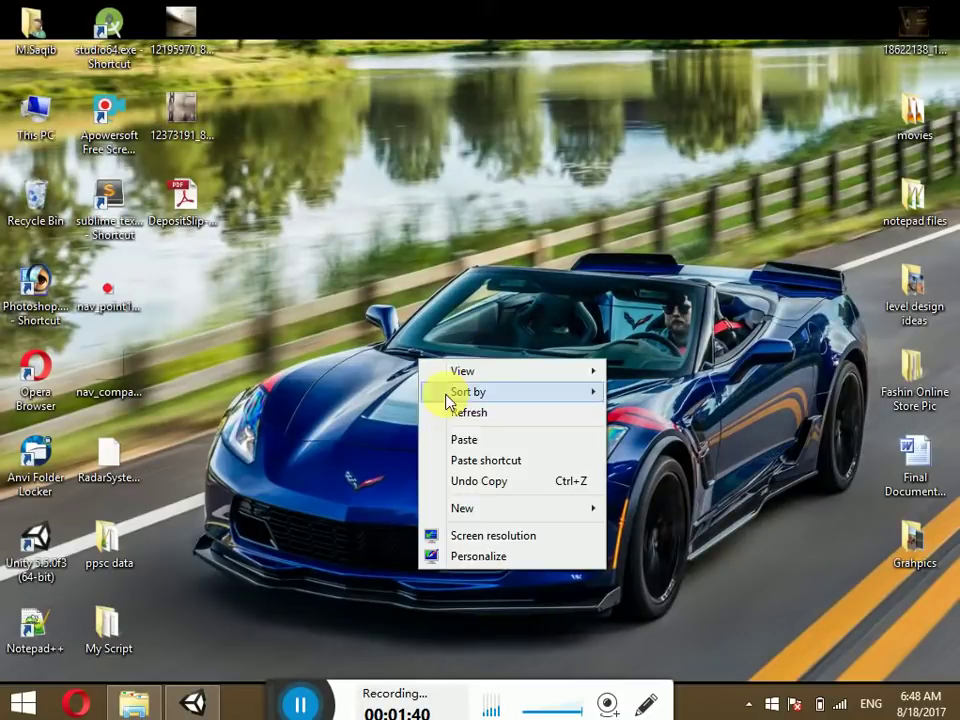
pyautogui.click(472, 440)
pyautogui.moveTo(397, 400)
pyautogui.mouseDown()
pyautogui.moveTo(197, 711)
pyautogui.moveTo(546, 600)
pyautogui.mouseUp()
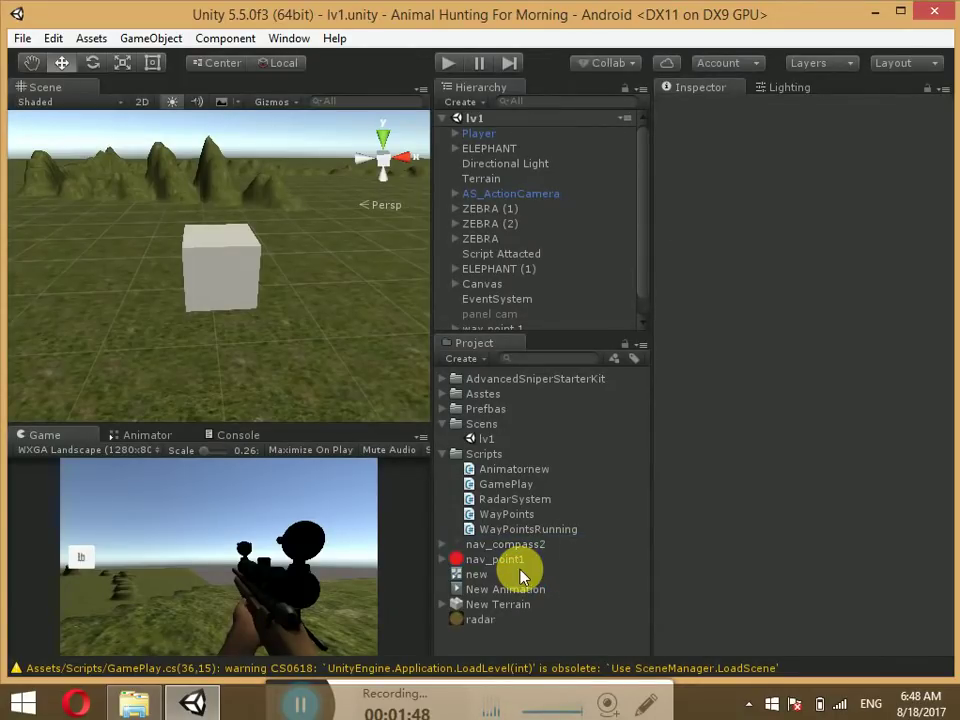
# Make the radar texture a Sprite (2D and UI) with an Android Max Size of 256, and apply.
pyautogui.click(484, 619)
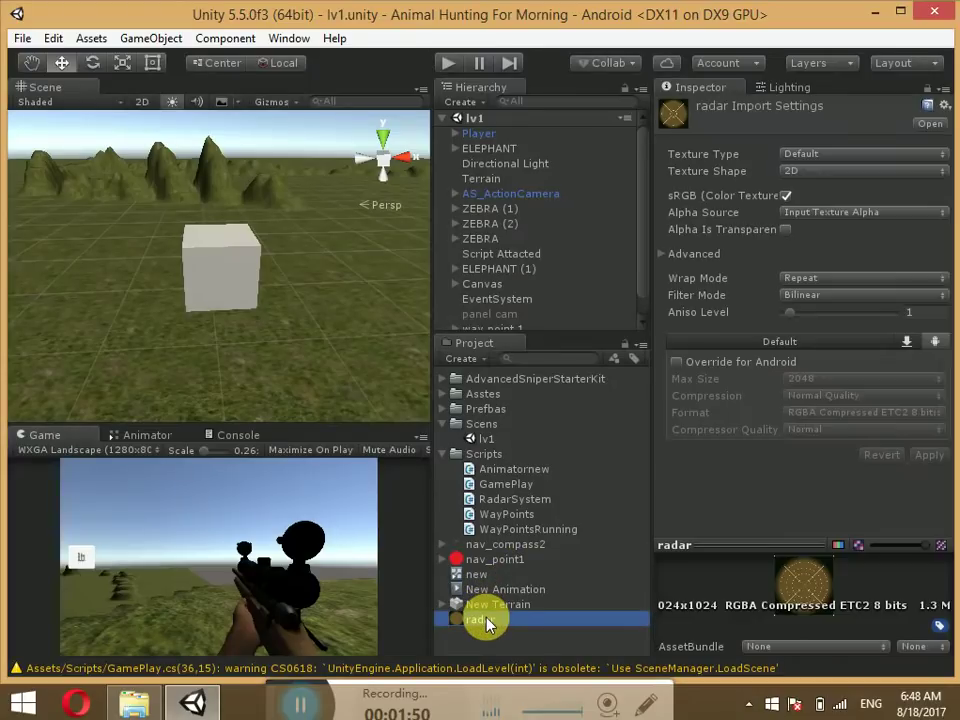
pyautogui.click(812, 154)
pyautogui.click(825, 236)
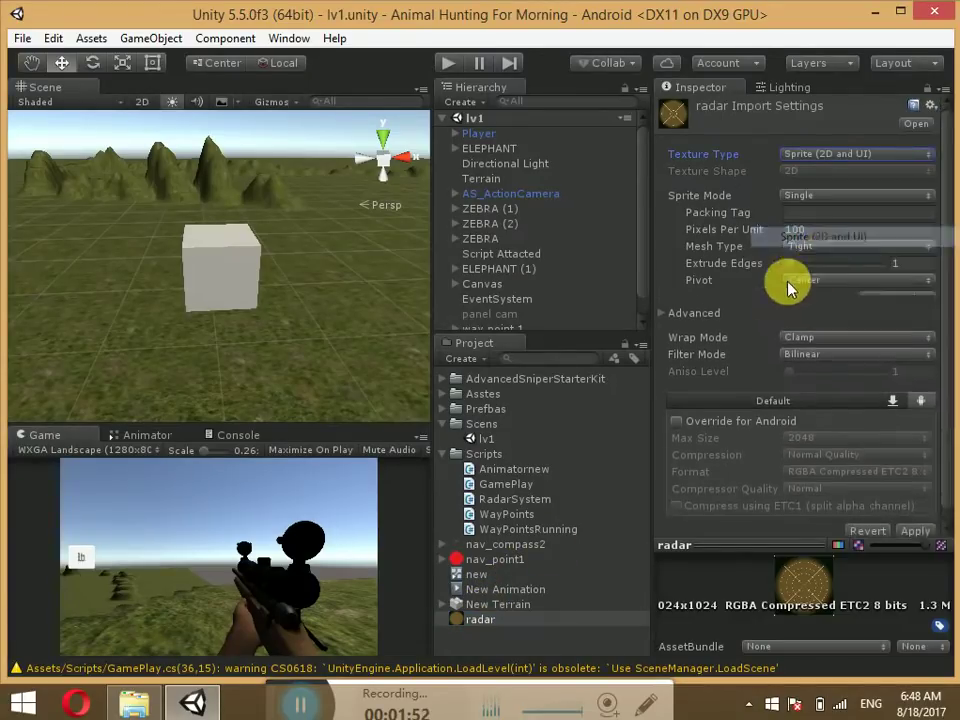
pyautogui.click(775, 416)
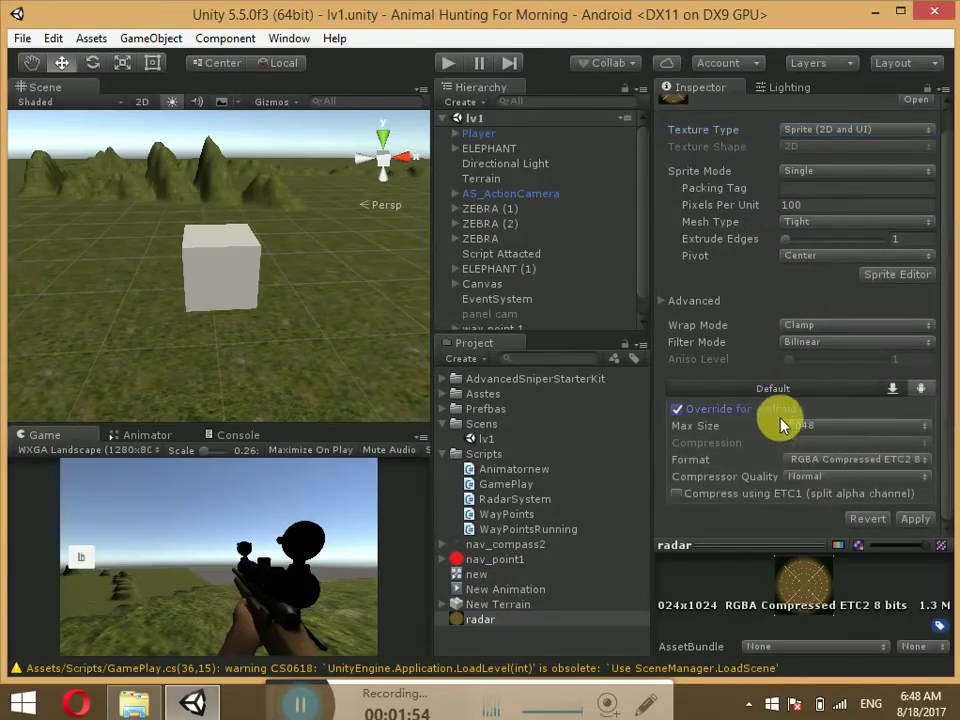
pyautogui.click(812, 436)
pyautogui.click(836, 512)
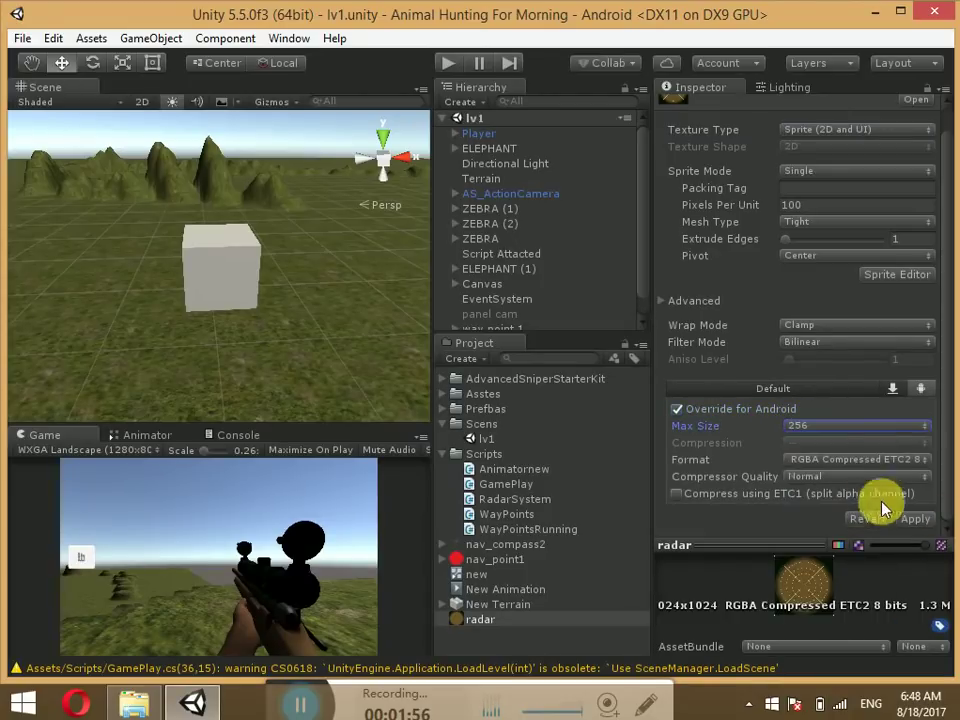
pyautogui.click(914, 519)
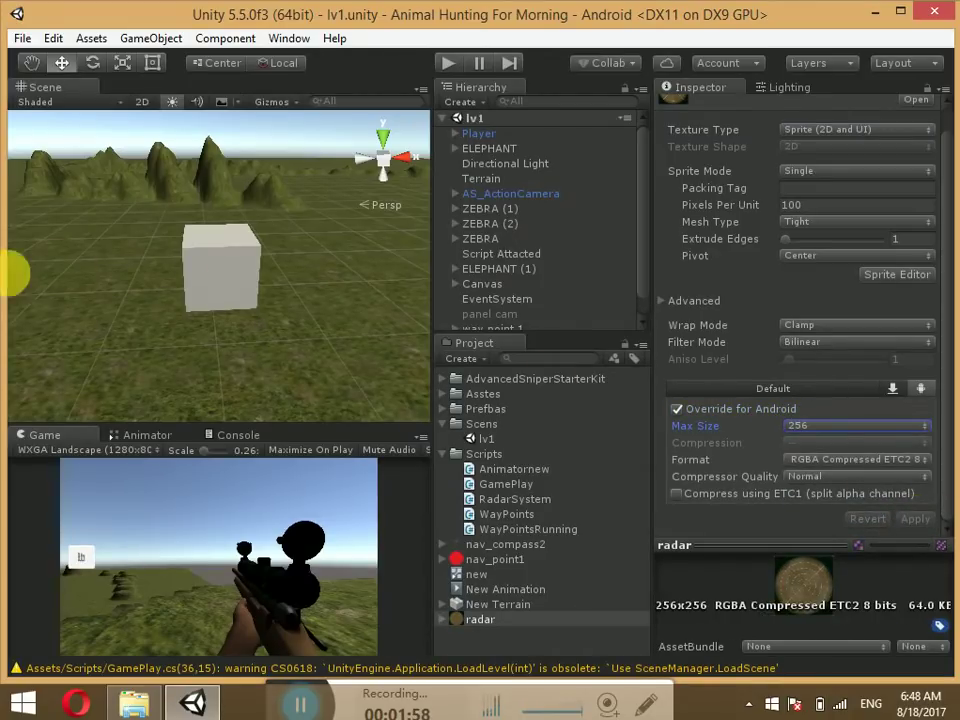
# Review the console warnings, then return to the Game view.
pyautogui.scroll(-1, 240, 270)
pyautogui.scroll(-1, 113, 210)
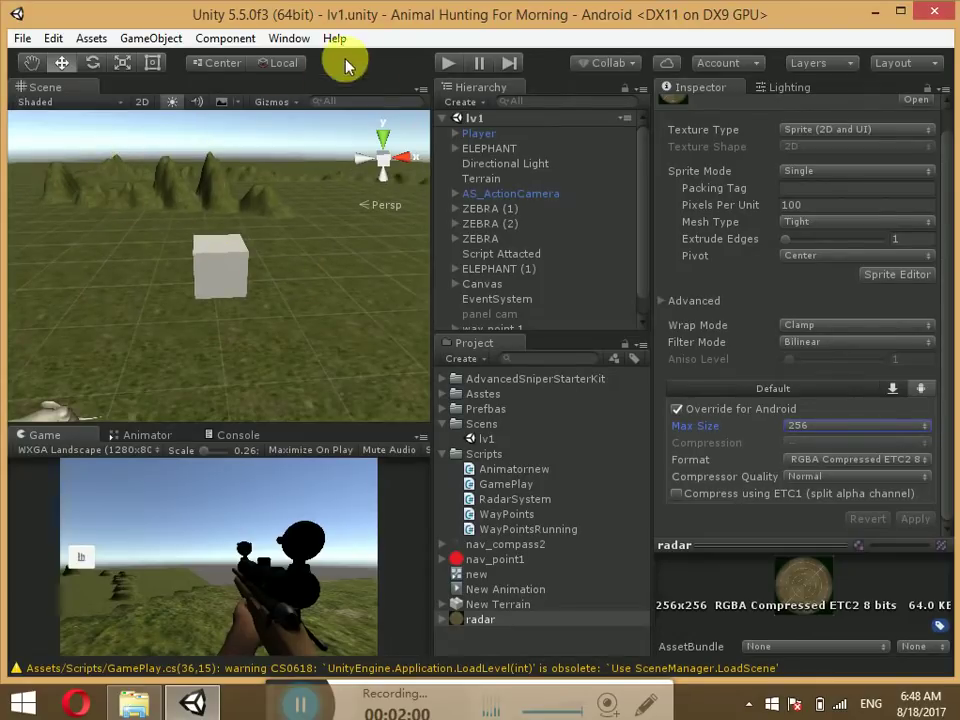
pyautogui.click(209, 435)
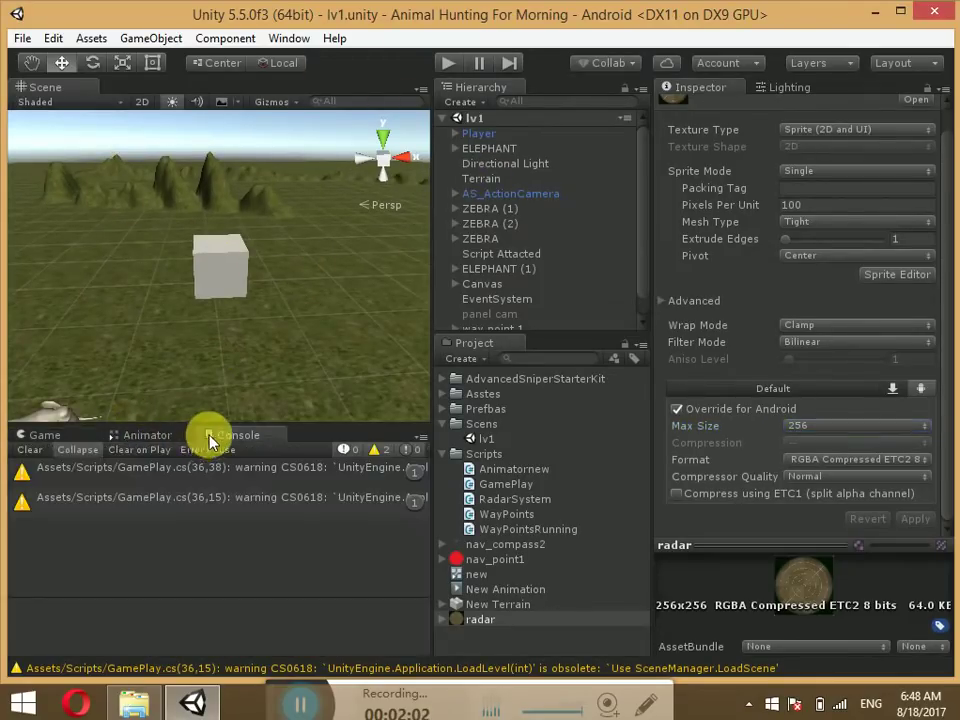
pyautogui.click(30, 438)
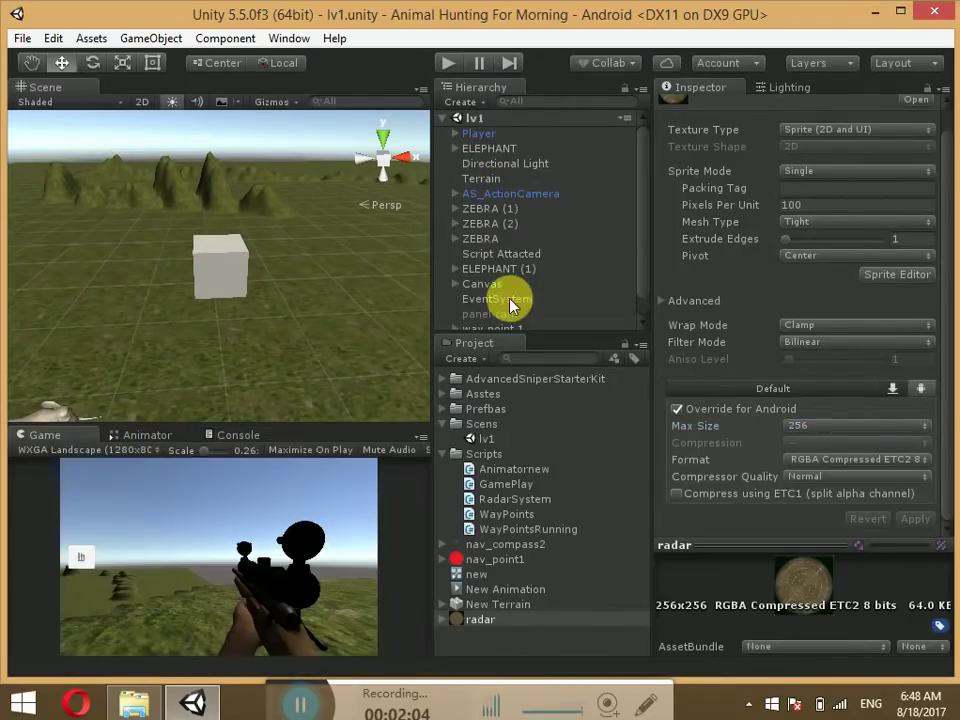
# Attach the RadarSystem script to Player > FPSmain > FPSCamera and review its Size and Distance.
pyautogui.click(459, 133)
pyautogui.click(468, 149)
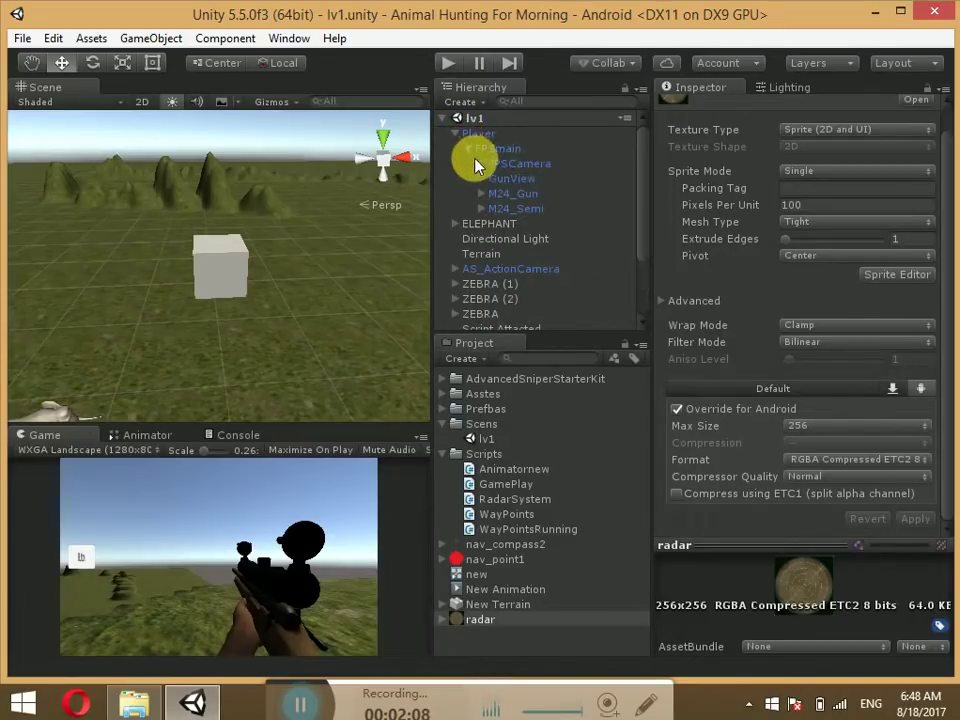
pyautogui.click(514, 164)
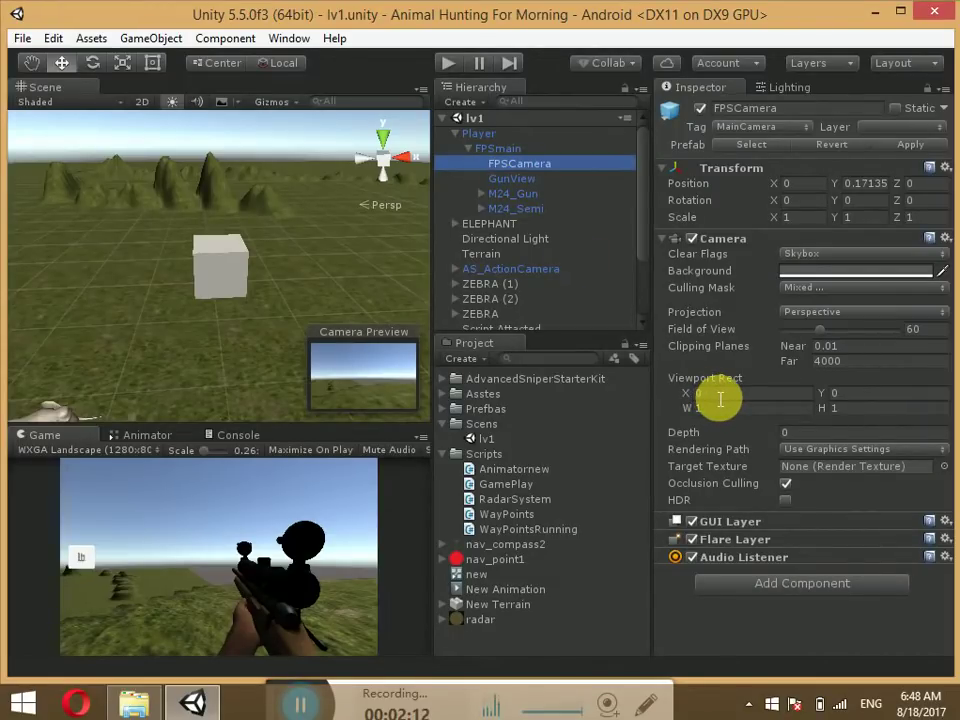
pyautogui.click(518, 500)
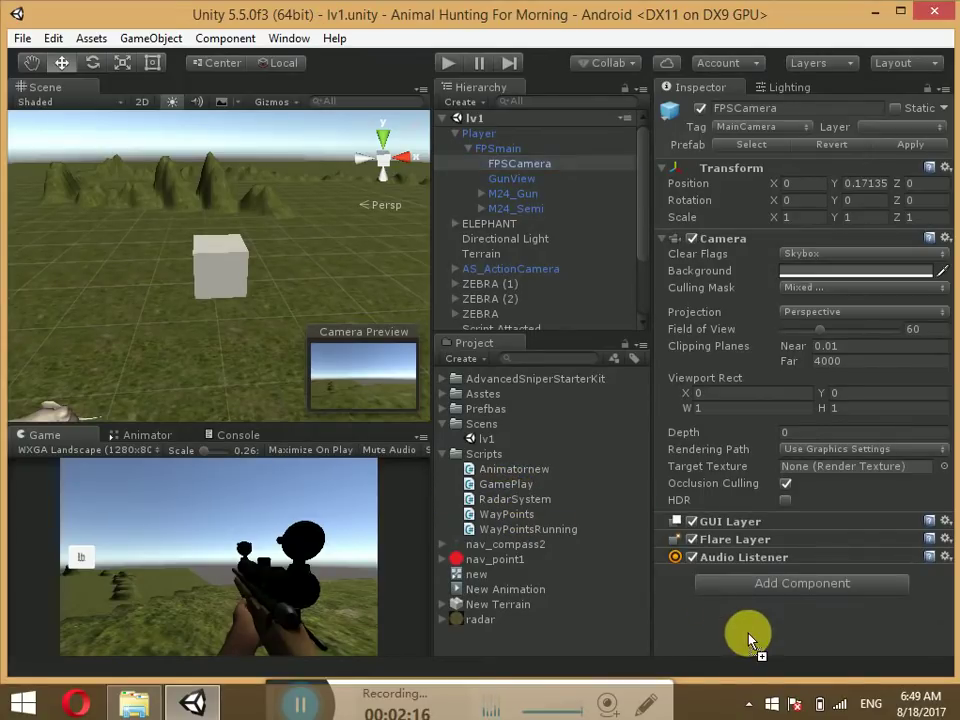
pyautogui.moveTo(520, 505); pyautogui.dragTo(748, 636)
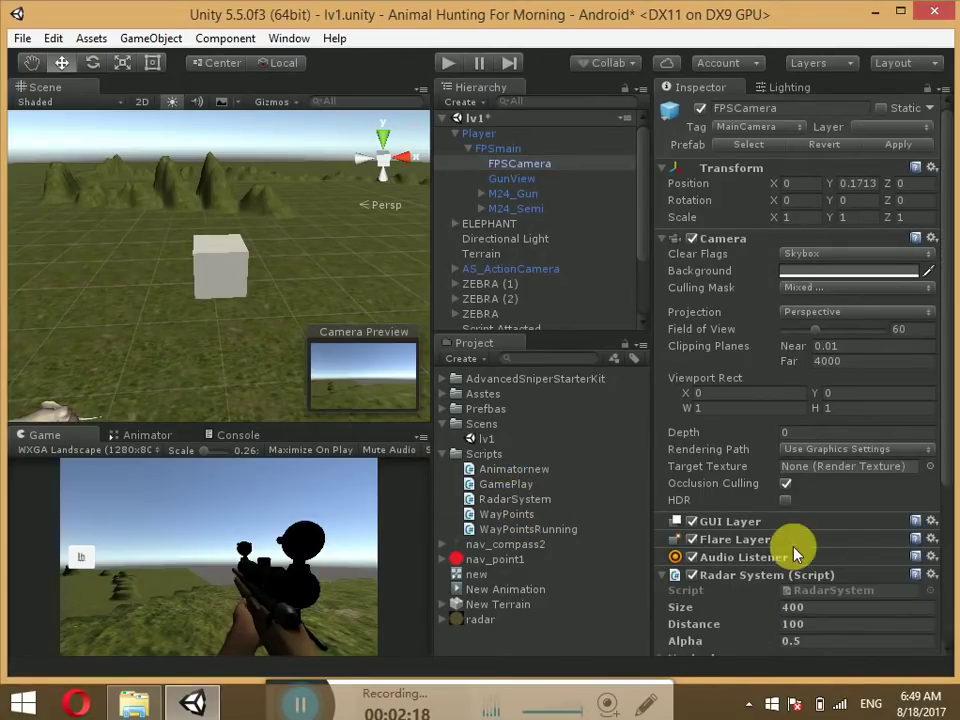
pyautogui.scroll(-3, 795, 545)
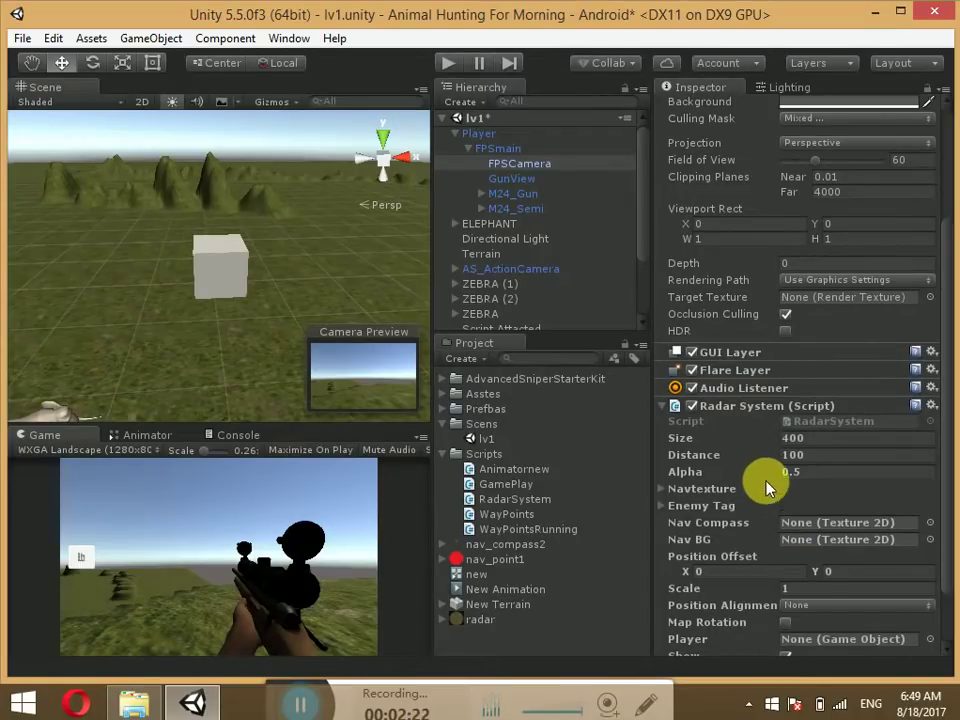
pyautogui.click(805, 440)
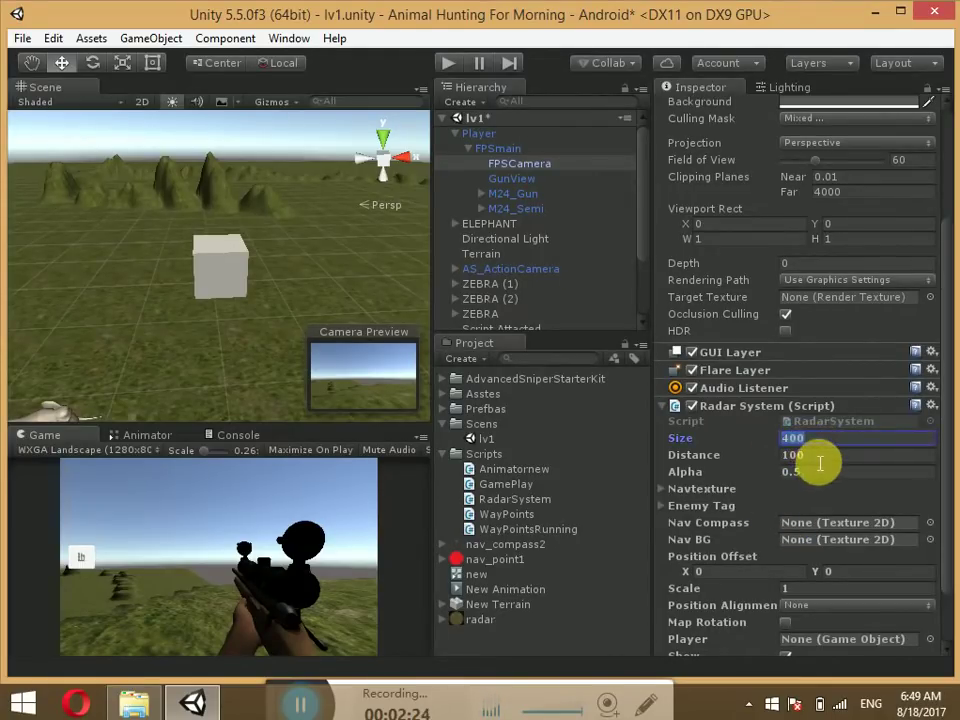
pyautogui.click(819, 460)
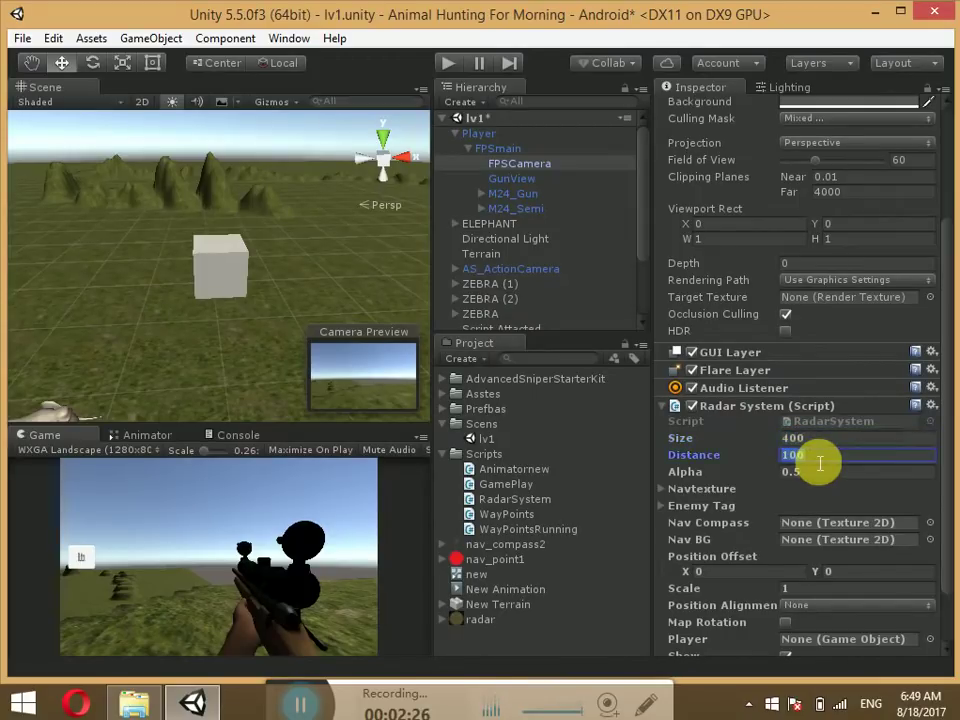
# Give the radar one Navtexture slot holding nav_point1 and a single Enemy Tag entry.
pyautogui.click(661, 490)
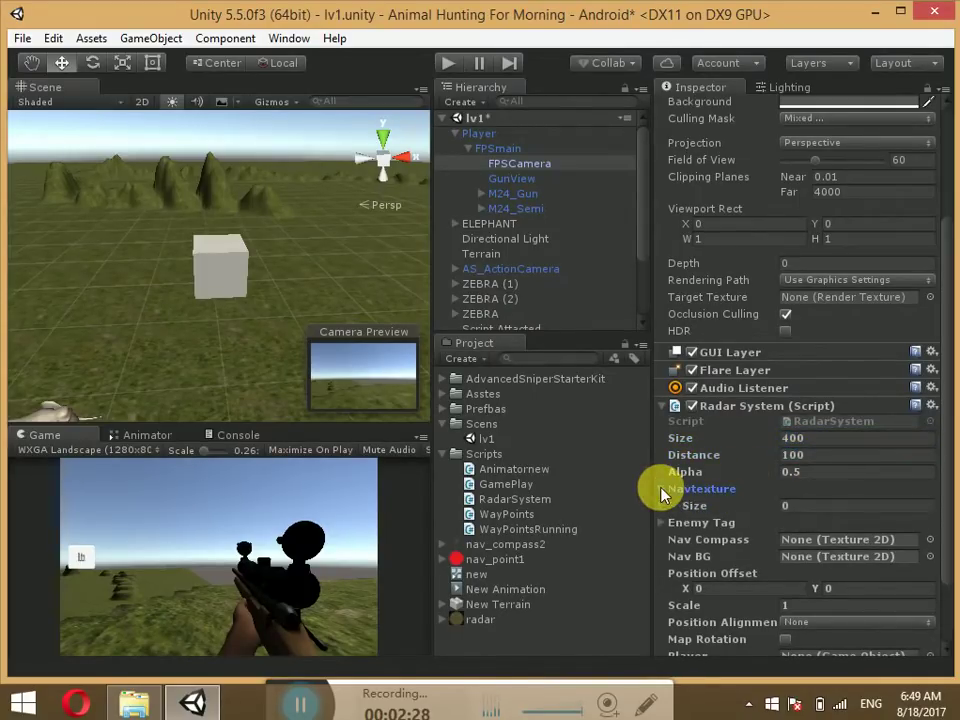
pyautogui.click(799, 508)
pyautogui.write('1')
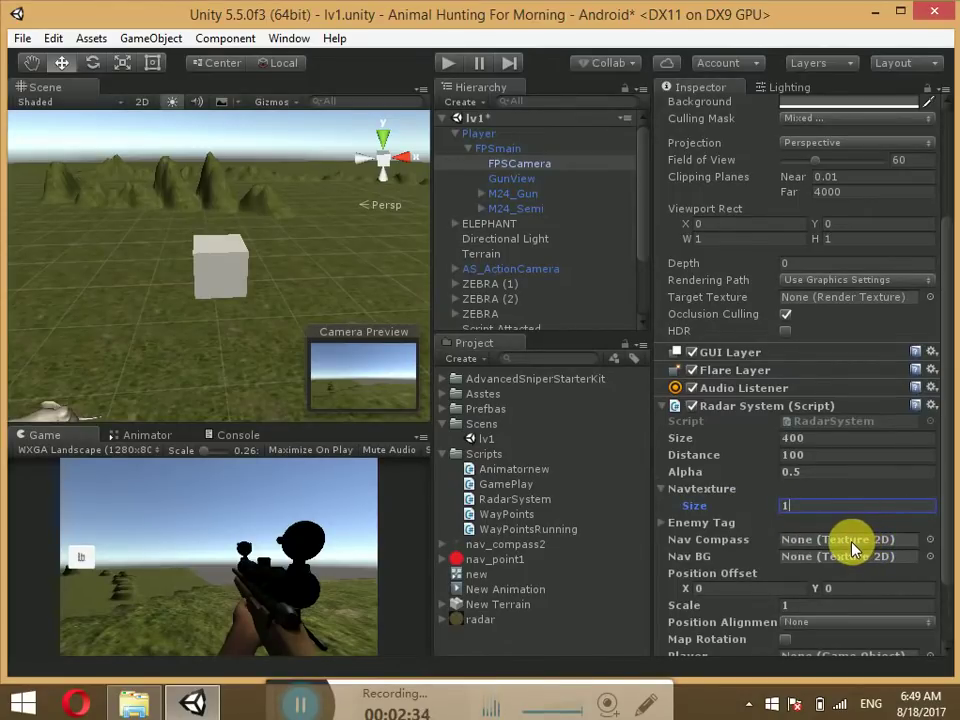
pyautogui.press('Return')
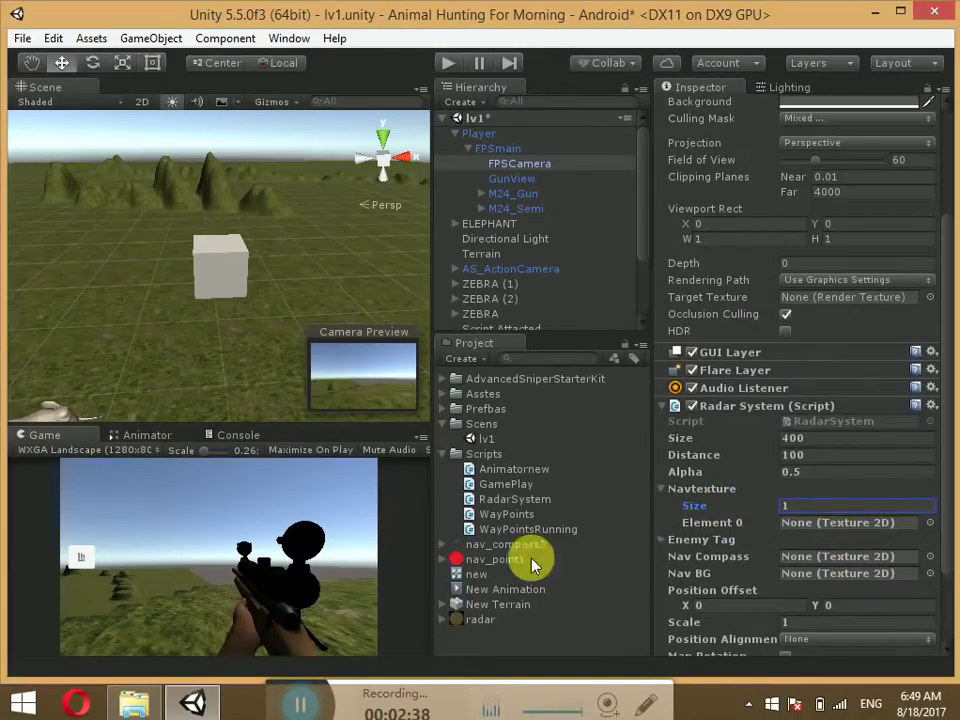
pyautogui.moveTo(497, 559)
pyautogui.mouseDown()
pyautogui.moveTo(778, 566)
pyautogui.moveTo(831, 520)
pyautogui.mouseUp()
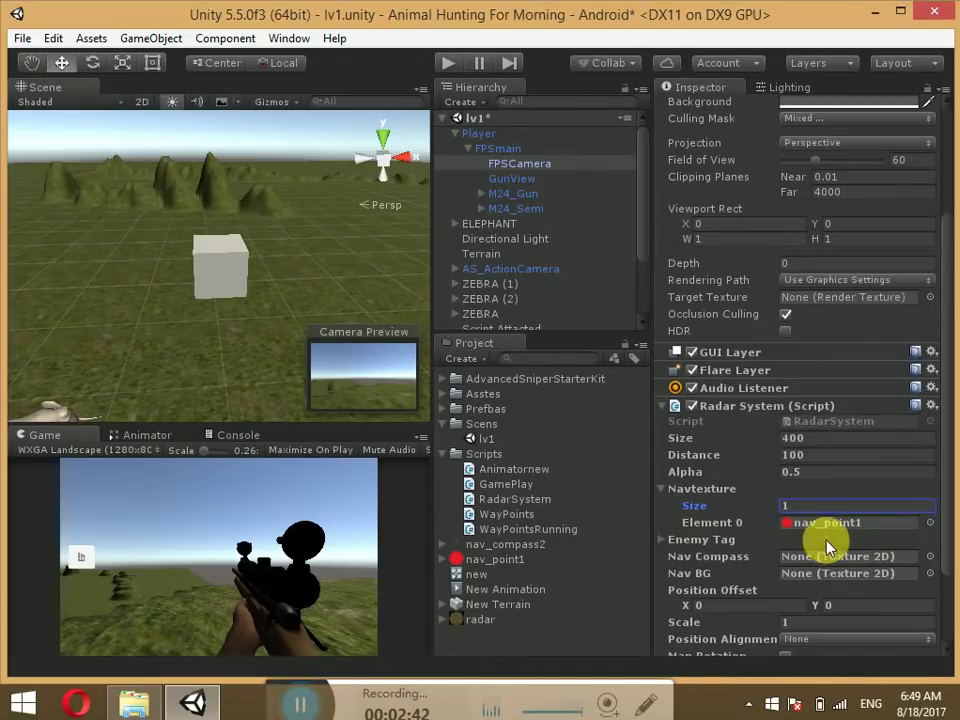
pyautogui.click(664, 540)
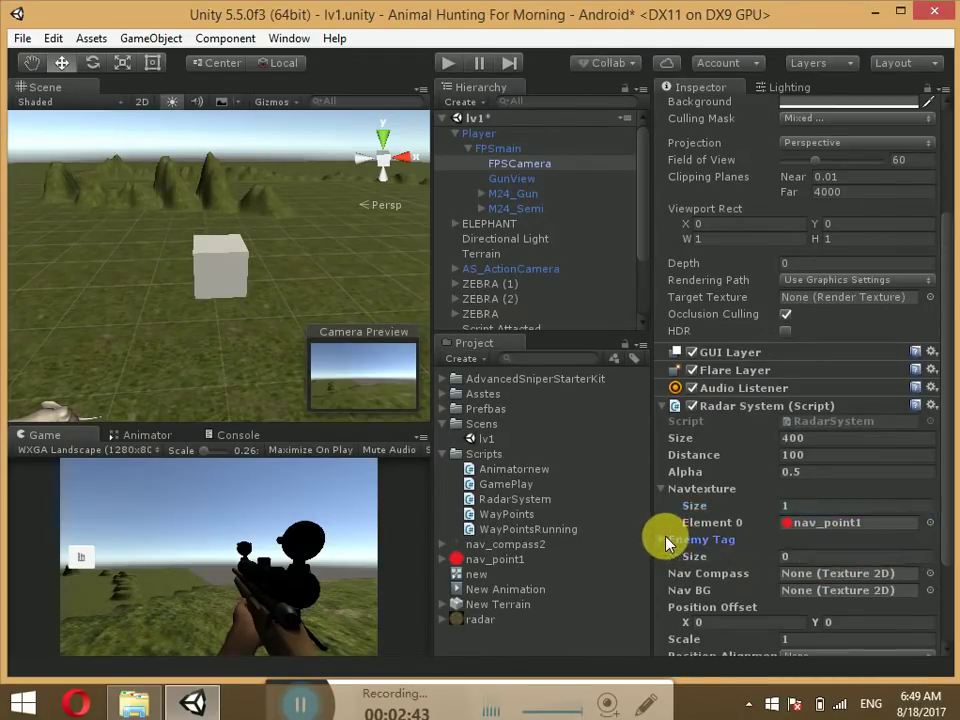
pyautogui.click(830, 557)
pyautogui.write('1')
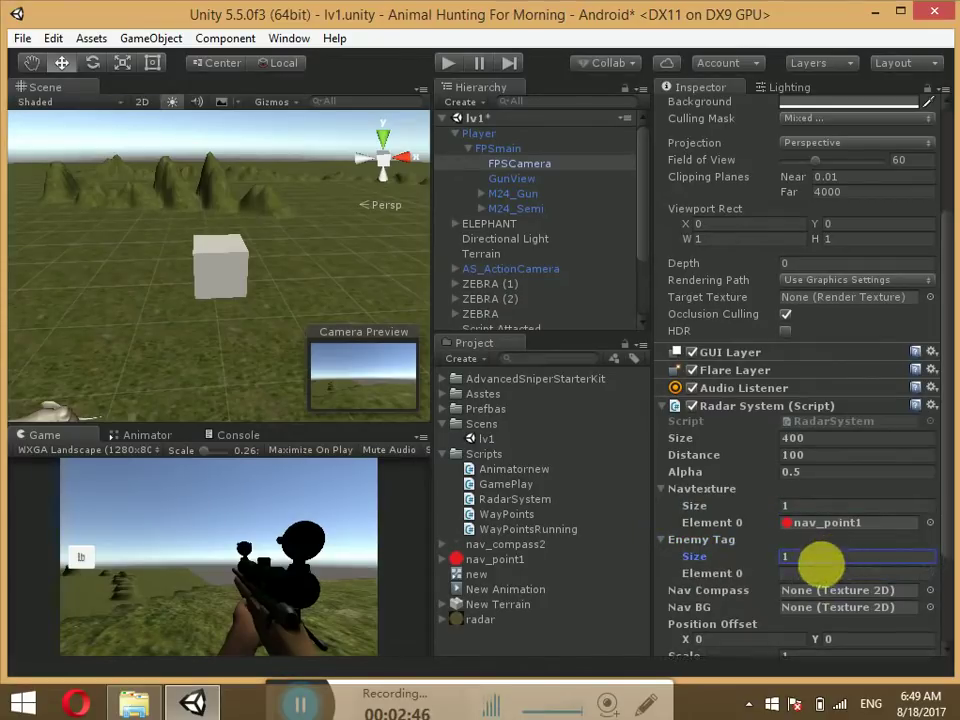
pyautogui.press('Tab')
pyautogui.write('Enemy')
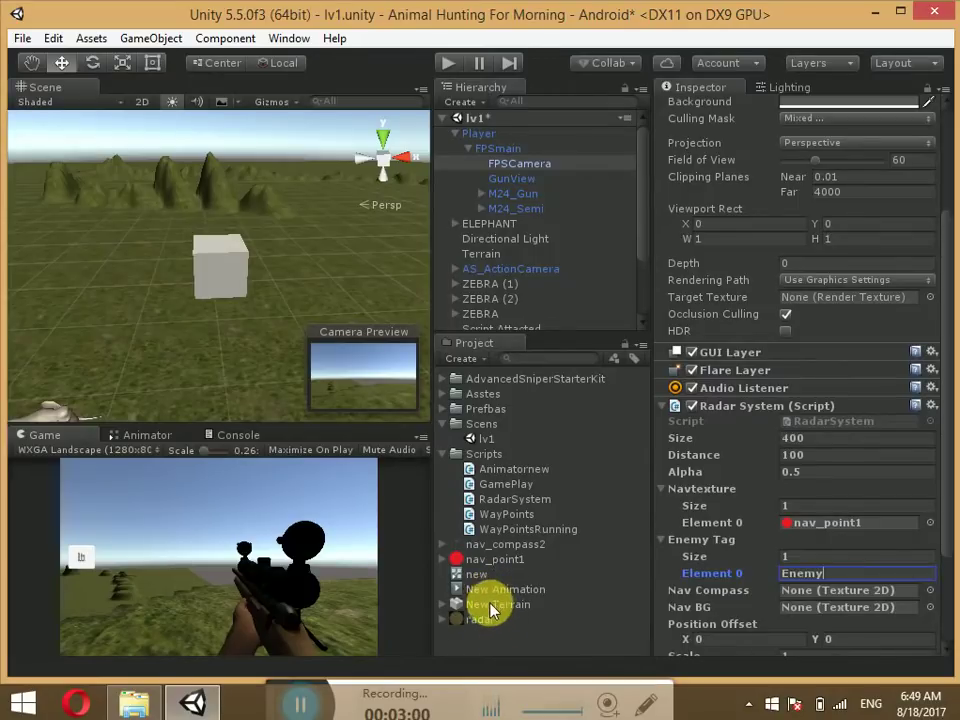
# Assign nav_compass2 as compass, radar as background, Player as player, and Left Top alignment.
pyautogui.click(500, 545)
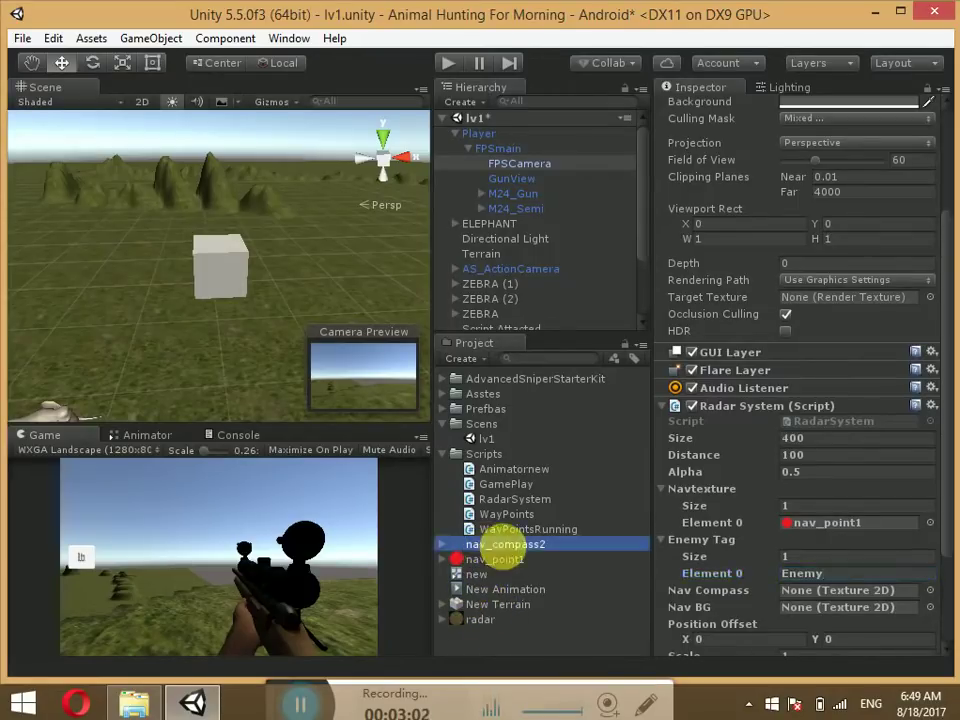
pyautogui.moveTo(500, 545); pyautogui.dragTo(825, 592)
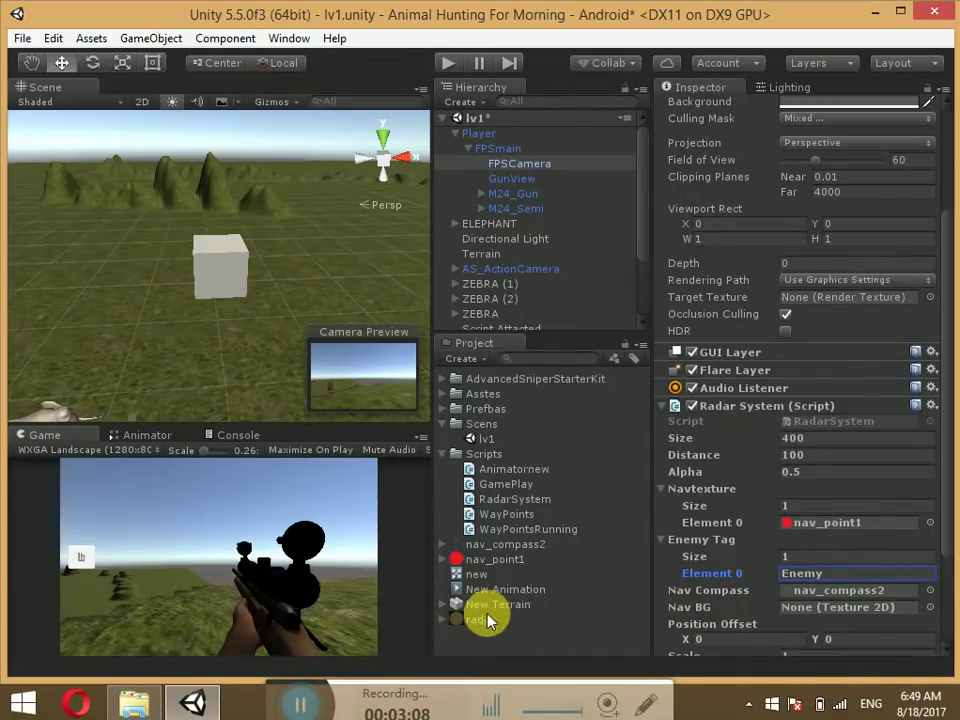
pyautogui.moveTo(488, 620)
pyautogui.mouseDown()
pyautogui.moveTo(768, 636)
pyautogui.moveTo(821, 609)
pyautogui.mouseUp()
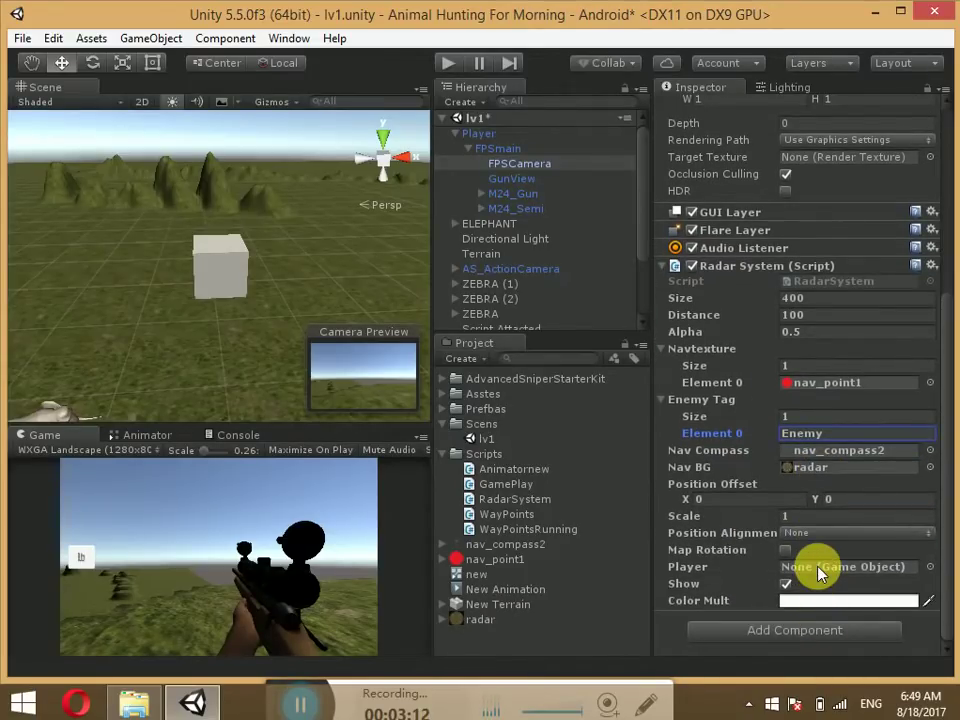
pyautogui.moveTo(480, 133)
pyautogui.mouseDown()
pyautogui.moveTo(560, 185)
pyautogui.moveTo(825, 580)
pyautogui.mouseUp()
pyautogui.click(815, 535)
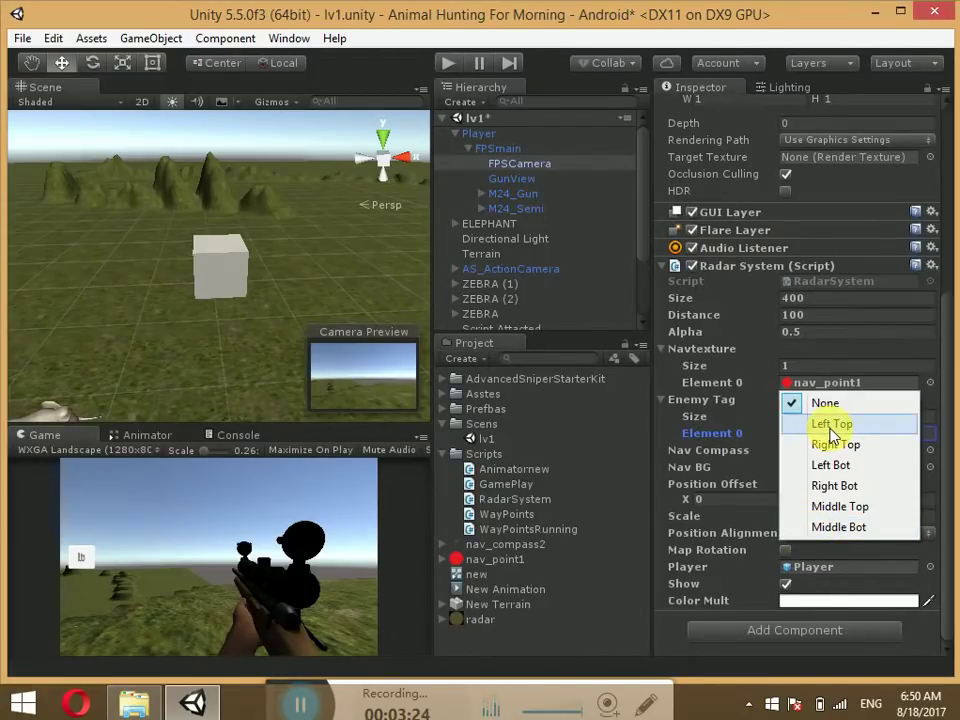
pyautogui.click(832, 425)
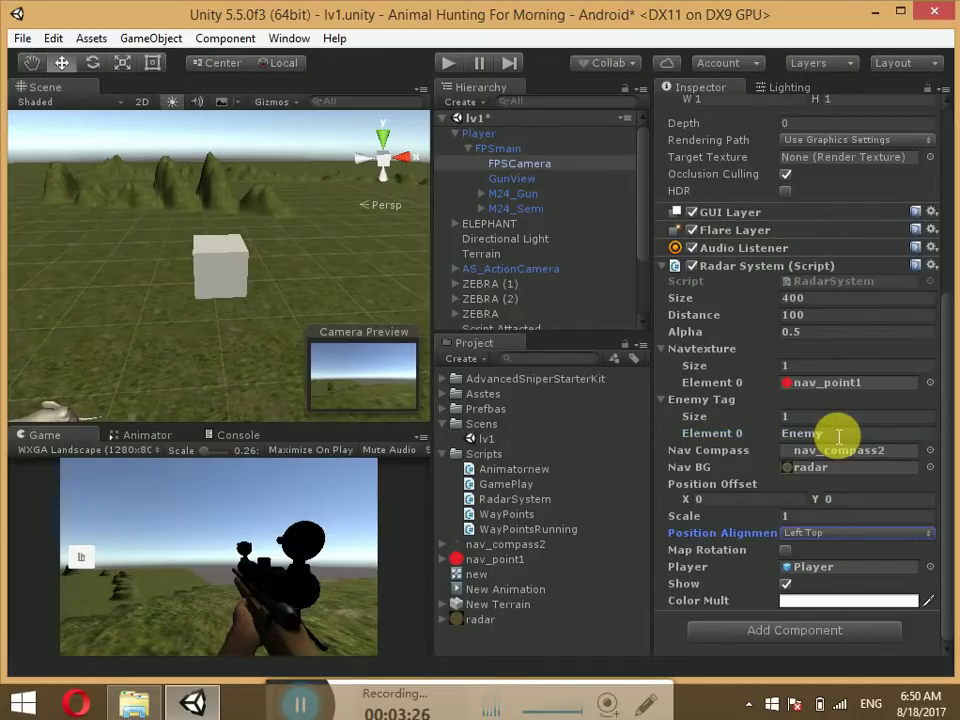
# Play the scene, shoot the zebra through the rifle scope, then restore the full editor layout.
pyautogui.click(452, 62)
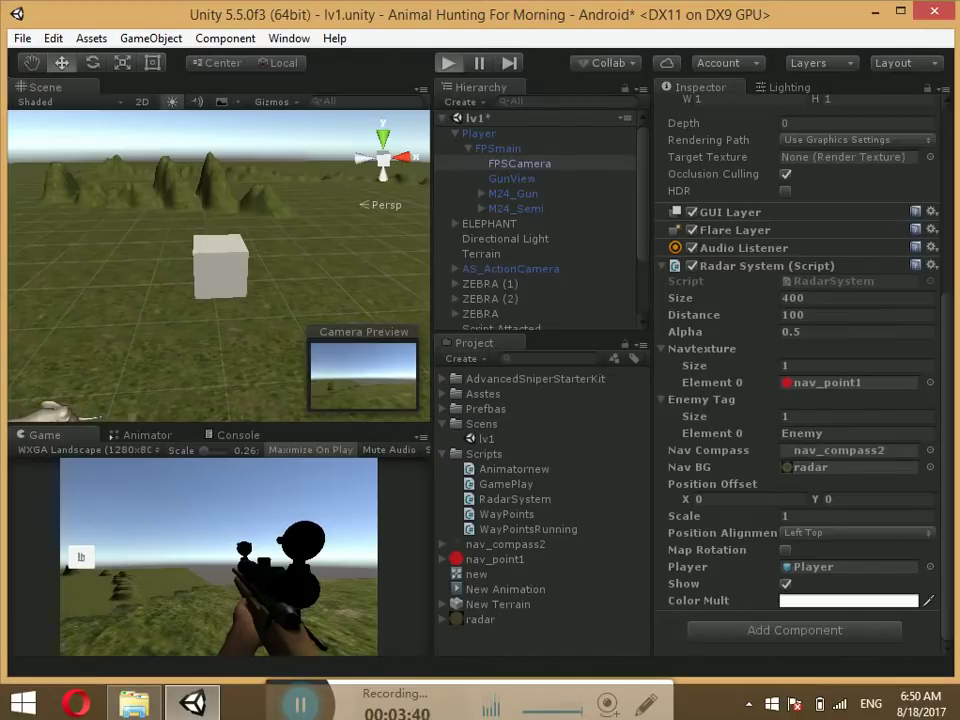
pyautogui.hotkey('ctrl', 'p')
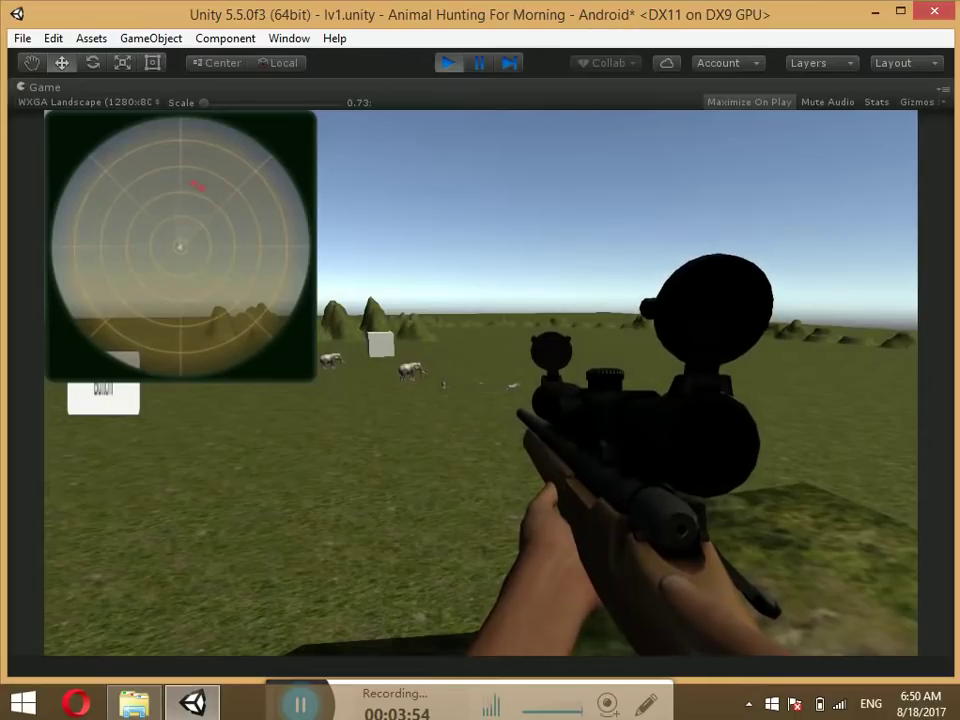
pyautogui.rightClick(481, 383)
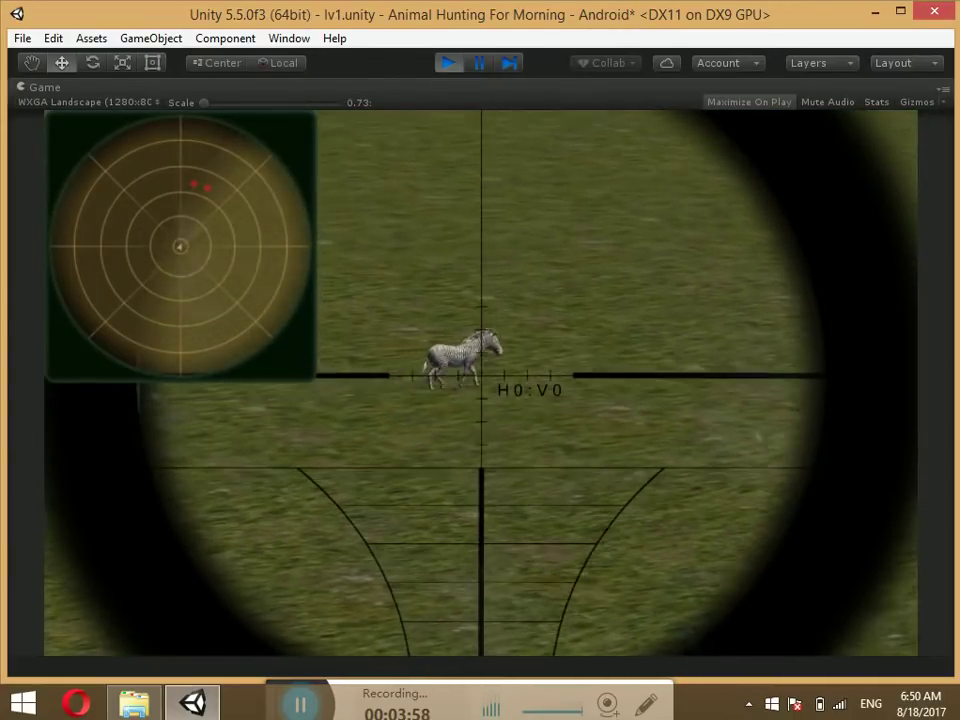
pyautogui.click(481, 383)
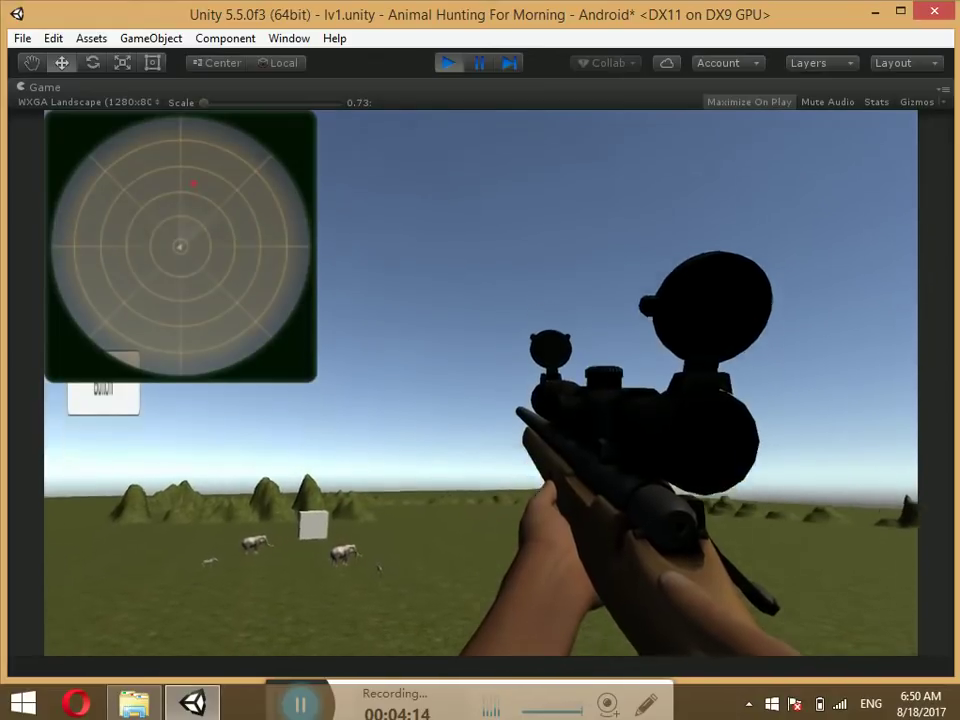
pyautogui.hotkey('shift', 'space')
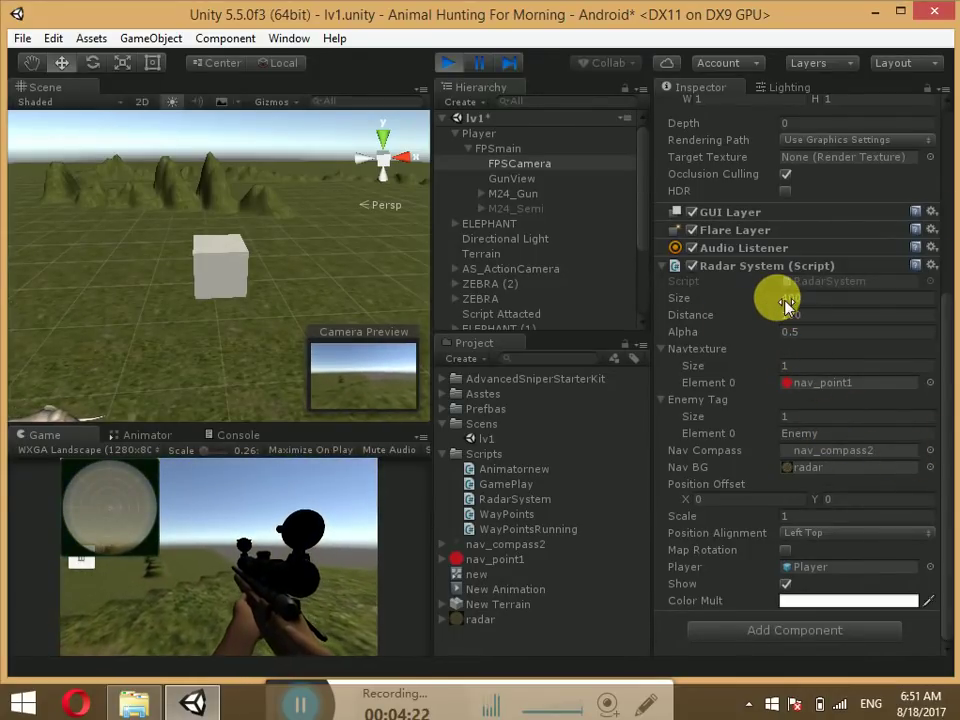
# Lower the Radar System Size to 300 while in play mode.
pyautogui.moveTo(776, 300)
pyautogui.mouseDown()
pyautogui.moveTo(474, 316)
pyautogui.moveTo(342, 425)
pyautogui.mouseUp()
pyautogui.moveTo(828, 453); pyautogui.dragTo(781, 452)
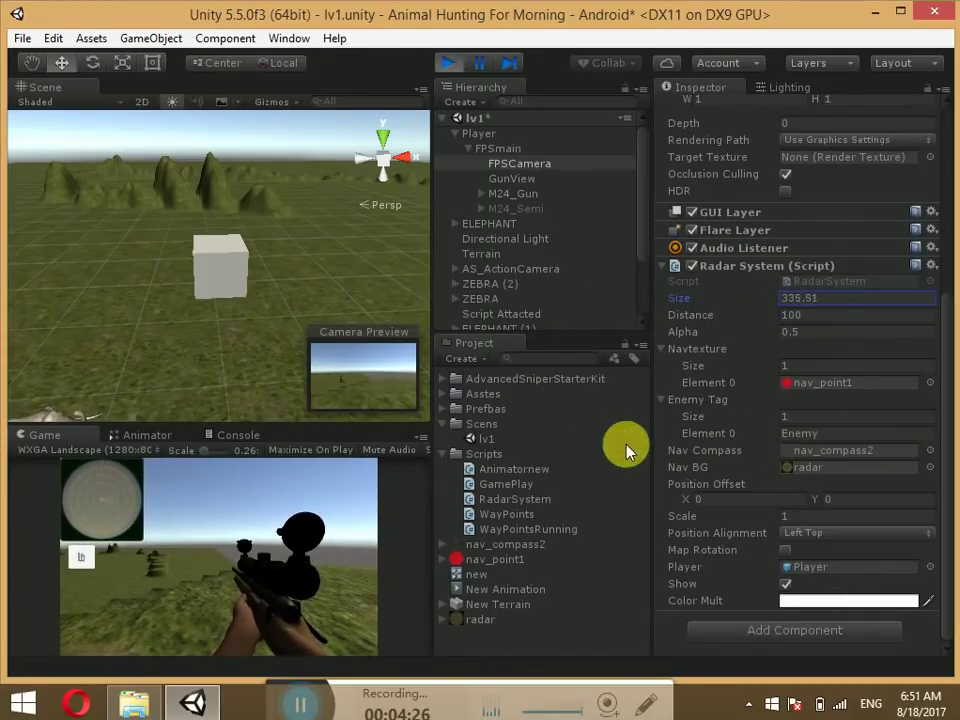
pyautogui.moveTo(431, 474)
pyautogui.mouseDown()
pyautogui.moveTo(806, 546)
pyautogui.moveTo(690, 568)
pyautogui.moveTo(587, 563)
pyautogui.moveTo(789, 369)
pyautogui.moveTo(838, 298)
pyautogui.mouseUp()
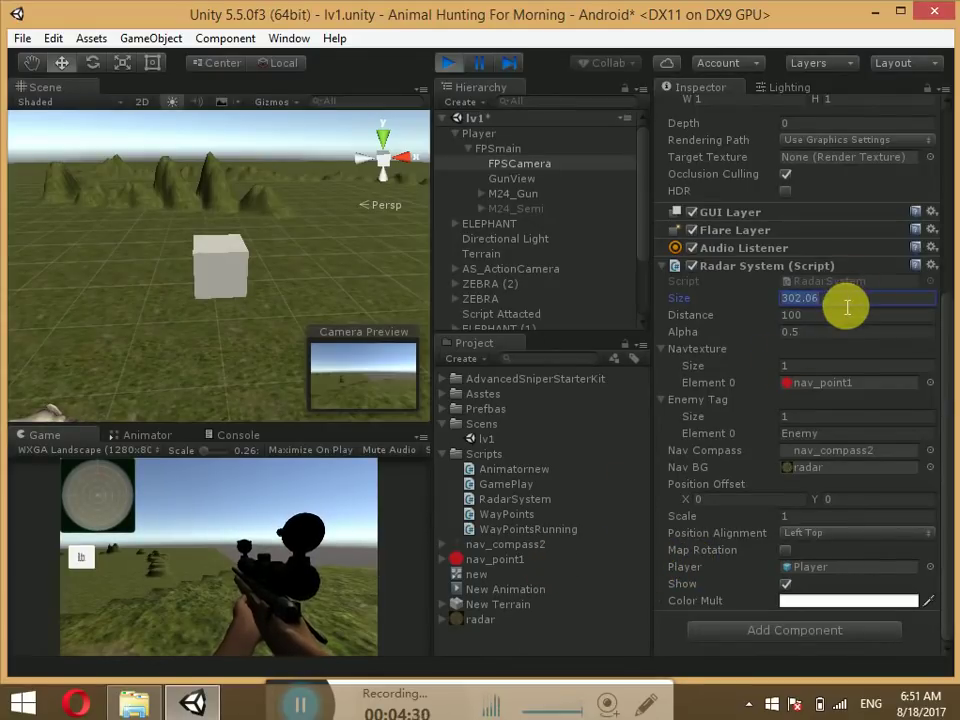
pyautogui.write('300')
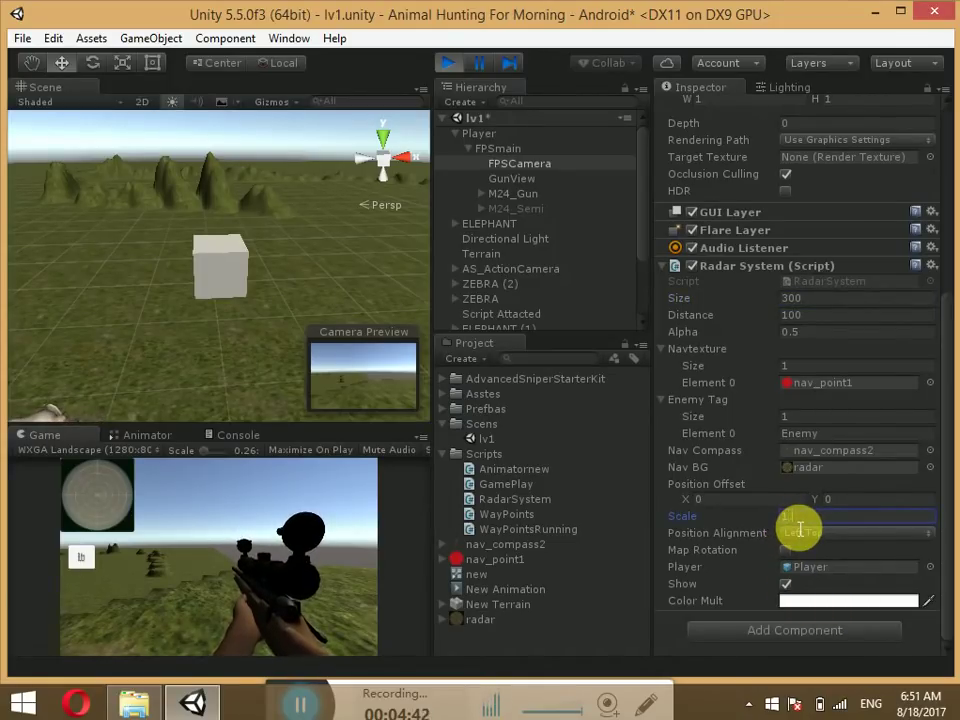
# Set the radar Scale to 1.5 and Position Alignment back to Left Top.
pyautogui.write('.5')
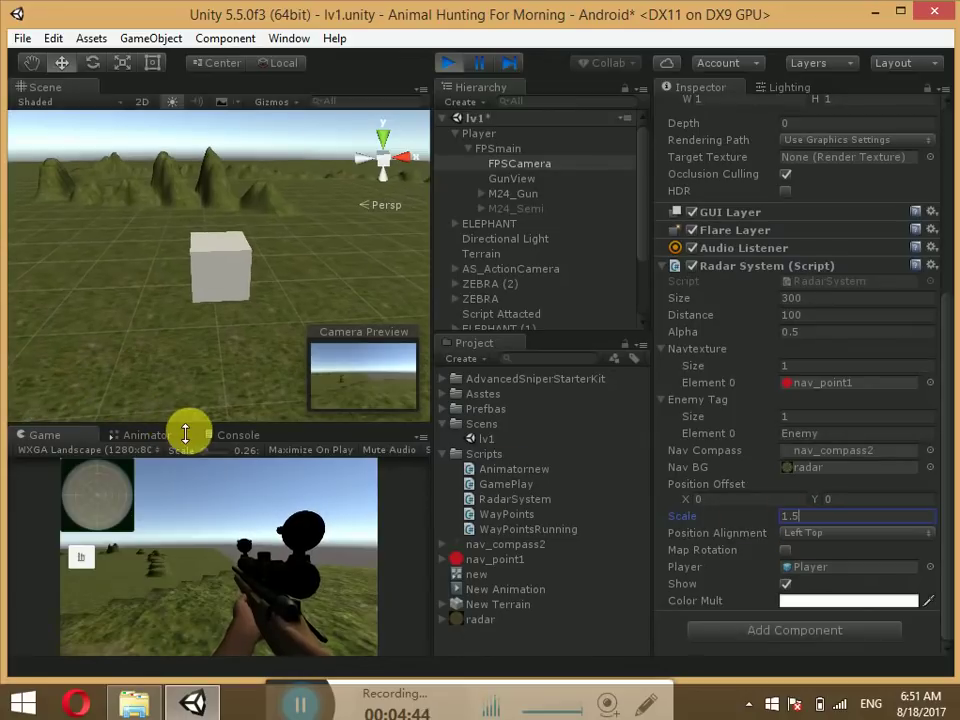
pyautogui.moveTo(189, 428)
pyautogui.mouseDown()
pyautogui.moveTo(221, 356)
pyautogui.moveTo(280, 289)
pyautogui.mouseUp()
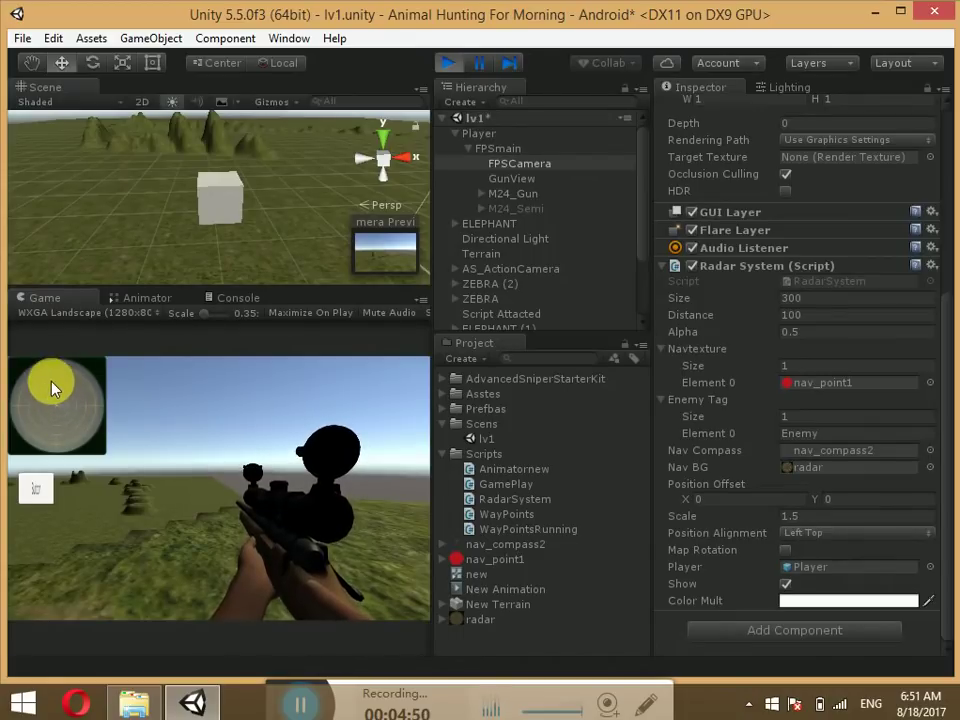
pyautogui.click(797, 516)
pyautogui.write('1.2')
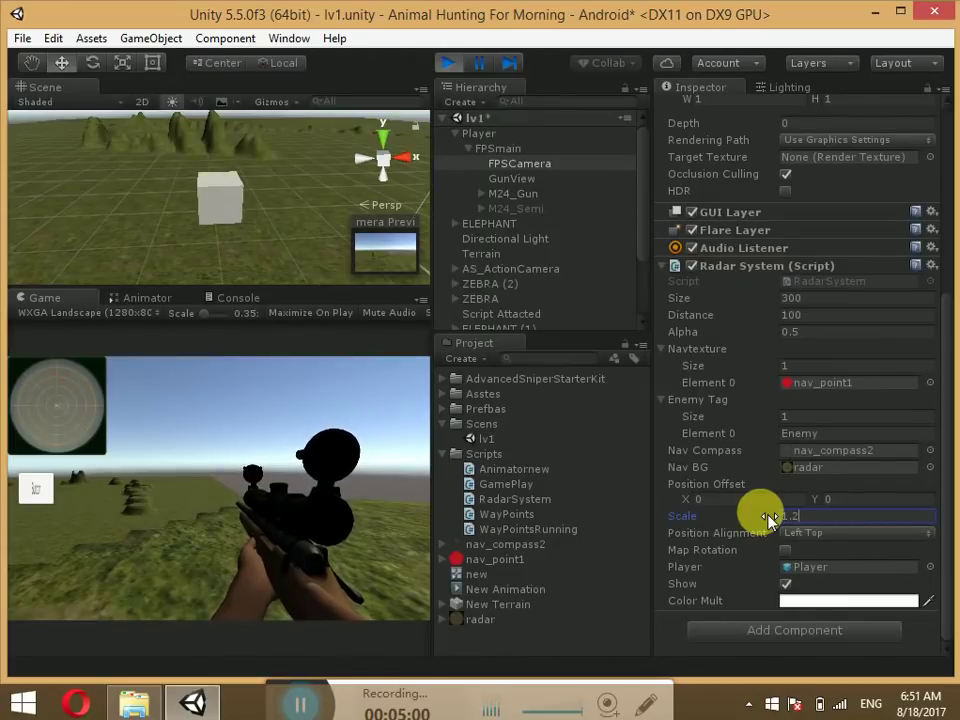
pyautogui.press('BackSpace')
pyautogui.write('5')
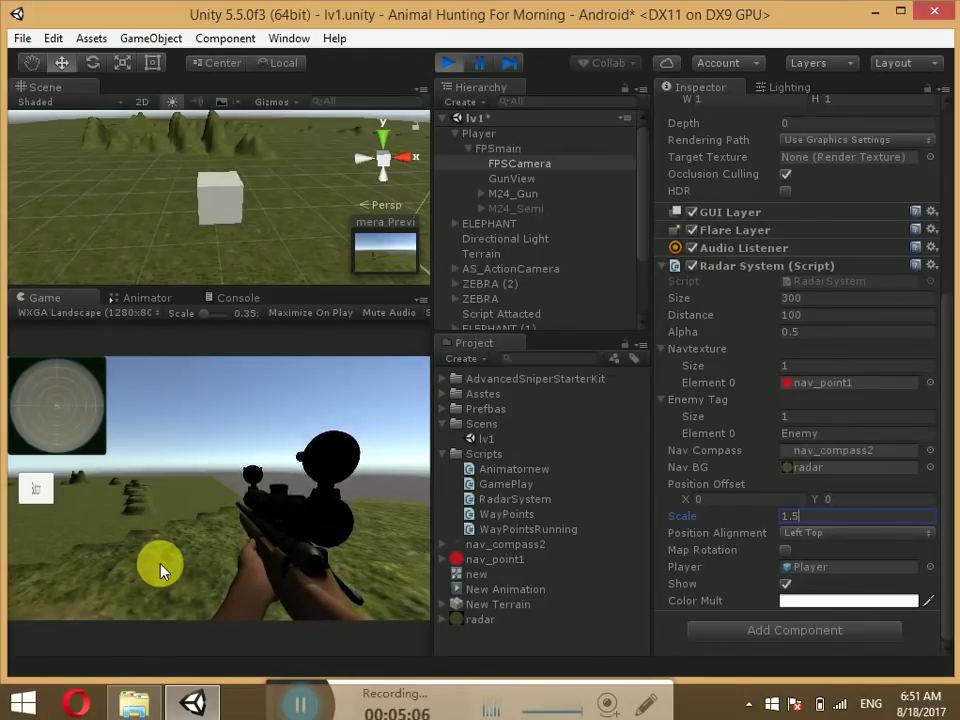
pyautogui.click(822, 533)
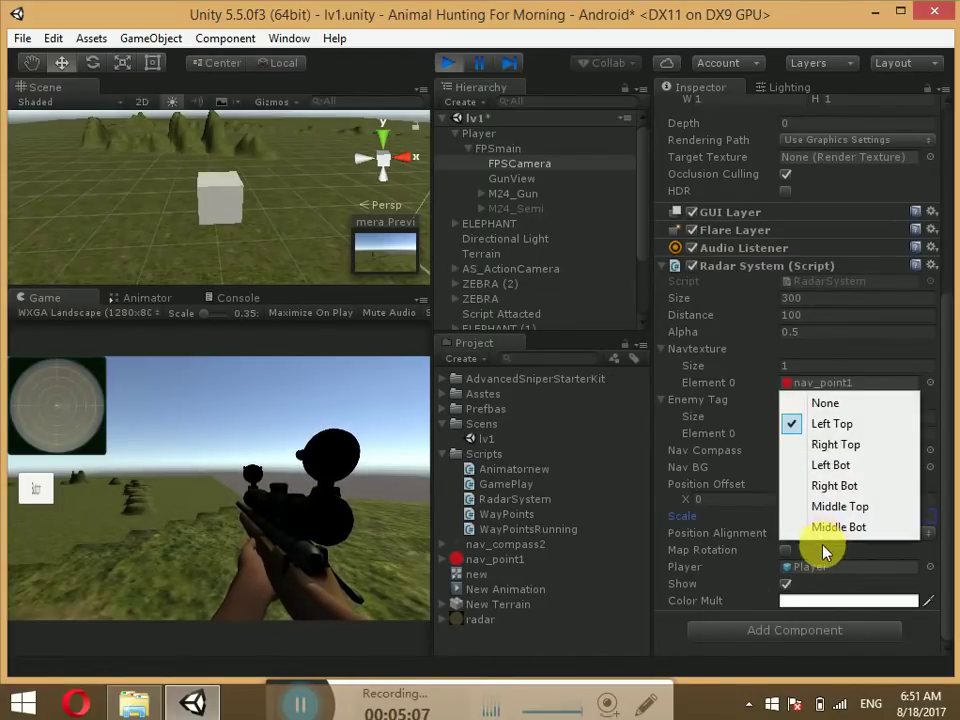
pyautogui.click(826, 404)
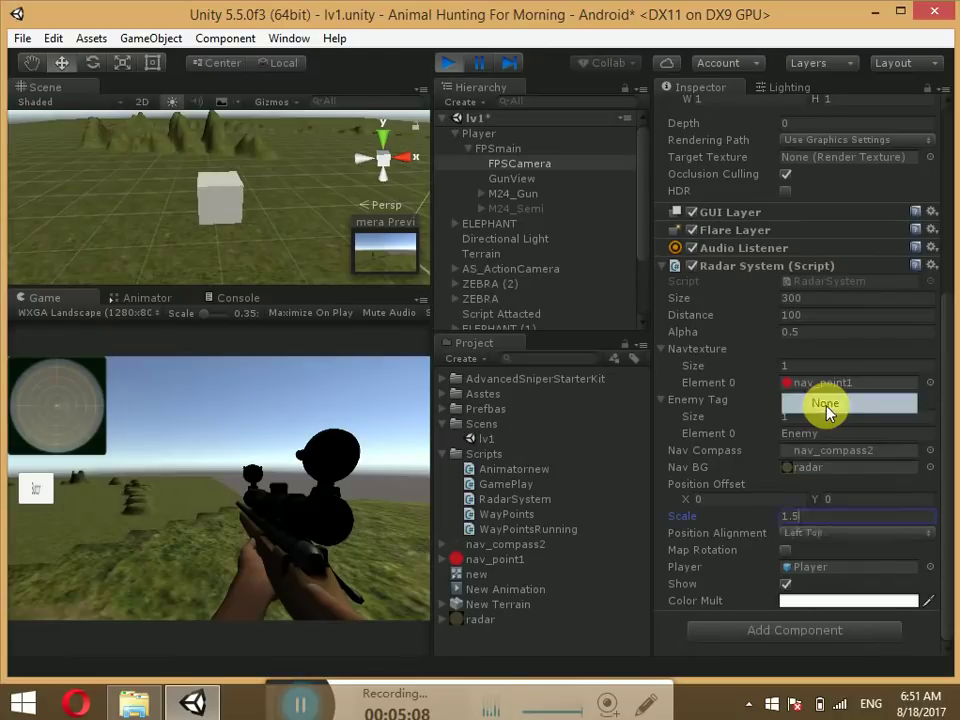
pyautogui.click(818, 534)
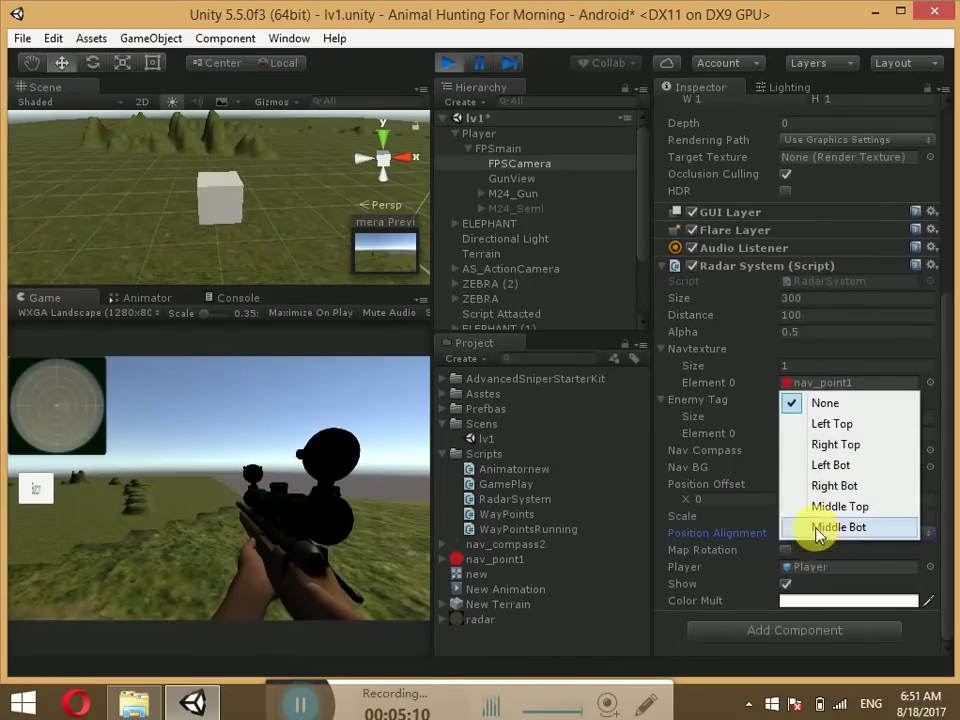
pyautogui.click(840, 427)
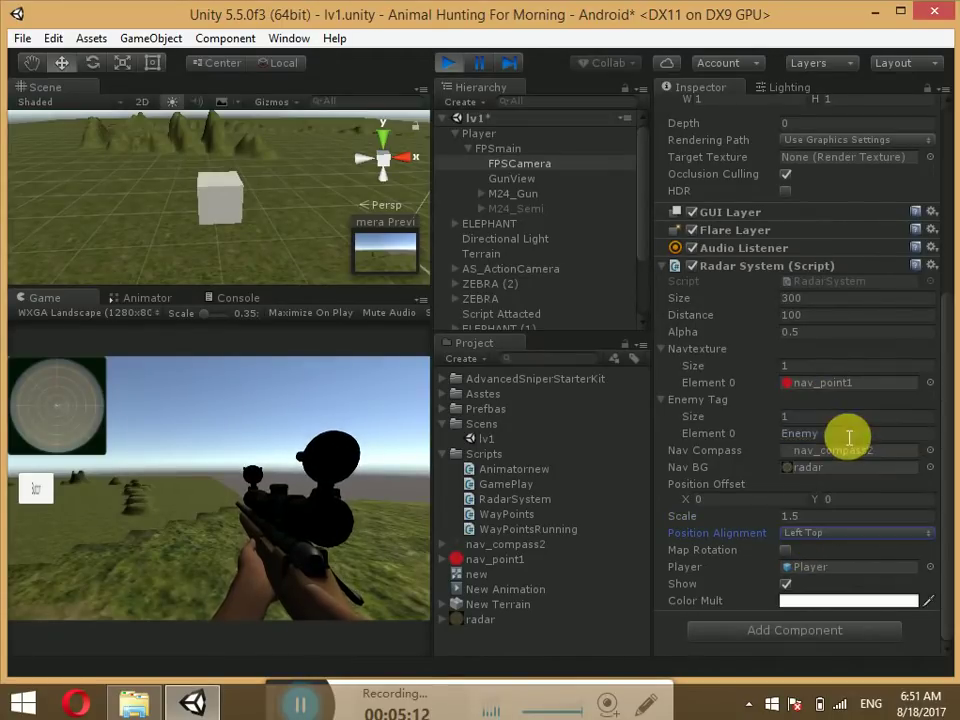
# Stop play, keep Radar System Size at 300, and turn on Maximize On Play.
pyautogui.click(446, 63)
pyautogui.write('3')
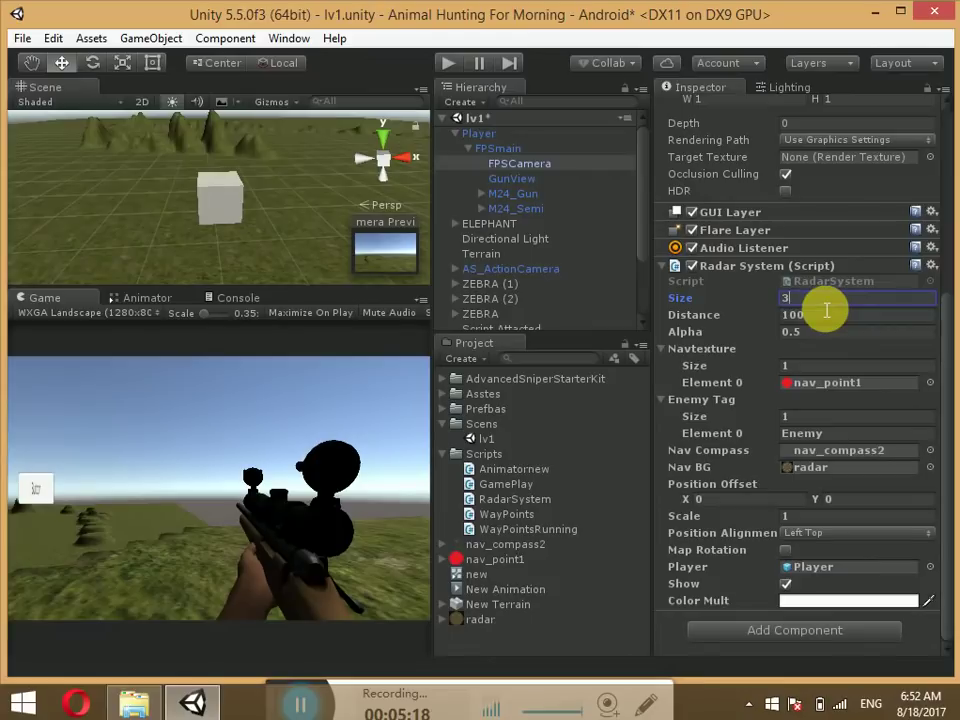
pyautogui.write('00')
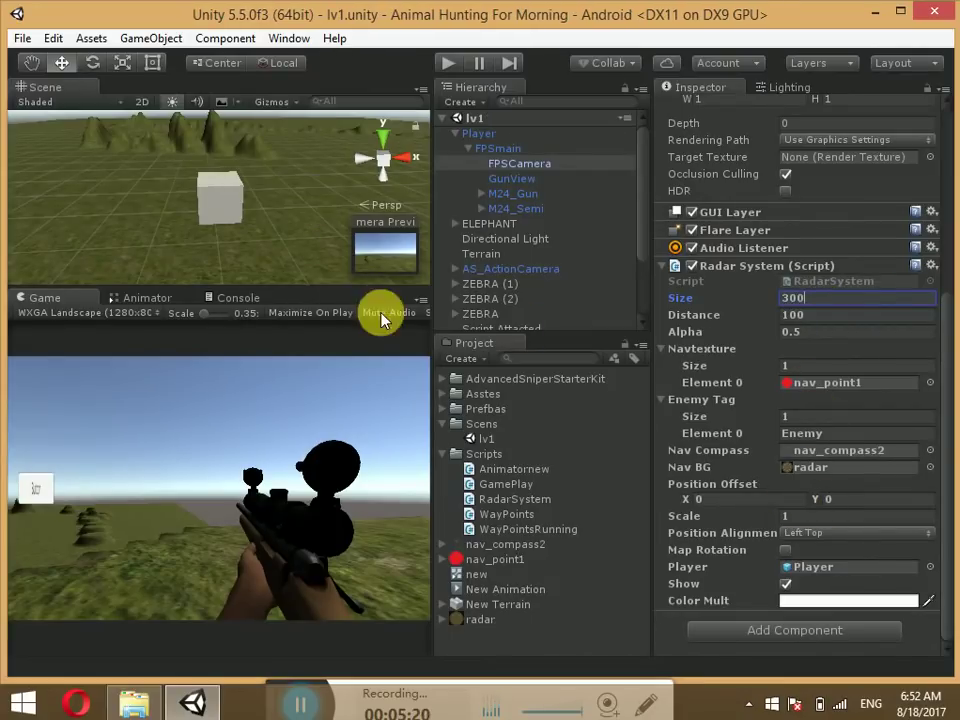
pyautogui.click(306, 312)
# Play the scene maximized, test the rifle scope view, then stop.
pyautogui.click(448, 68)
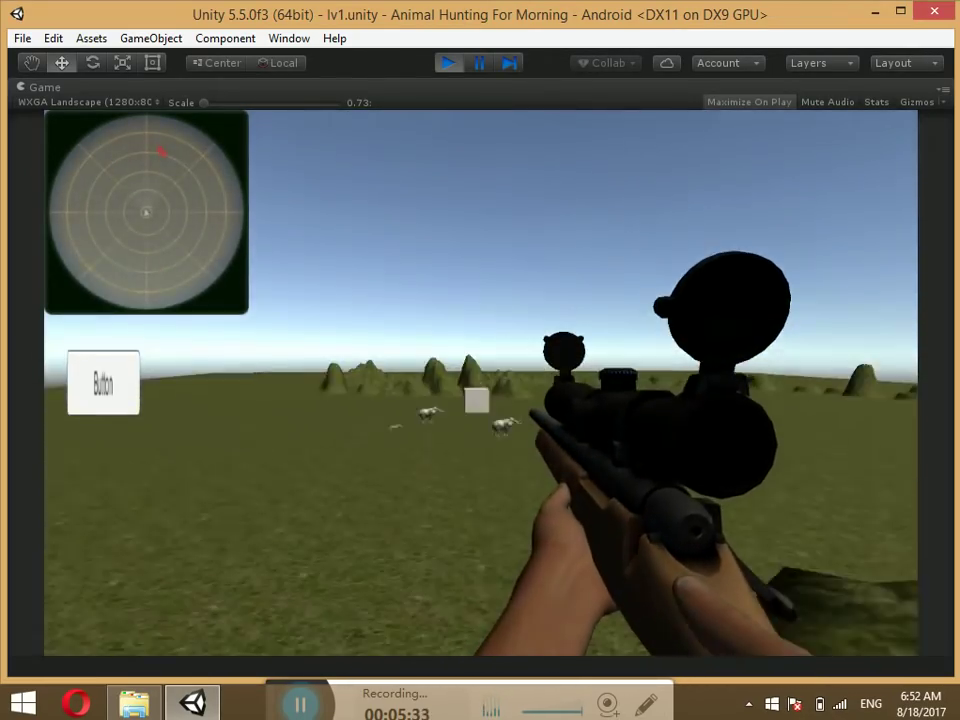
pyautogui.click(103, 382)
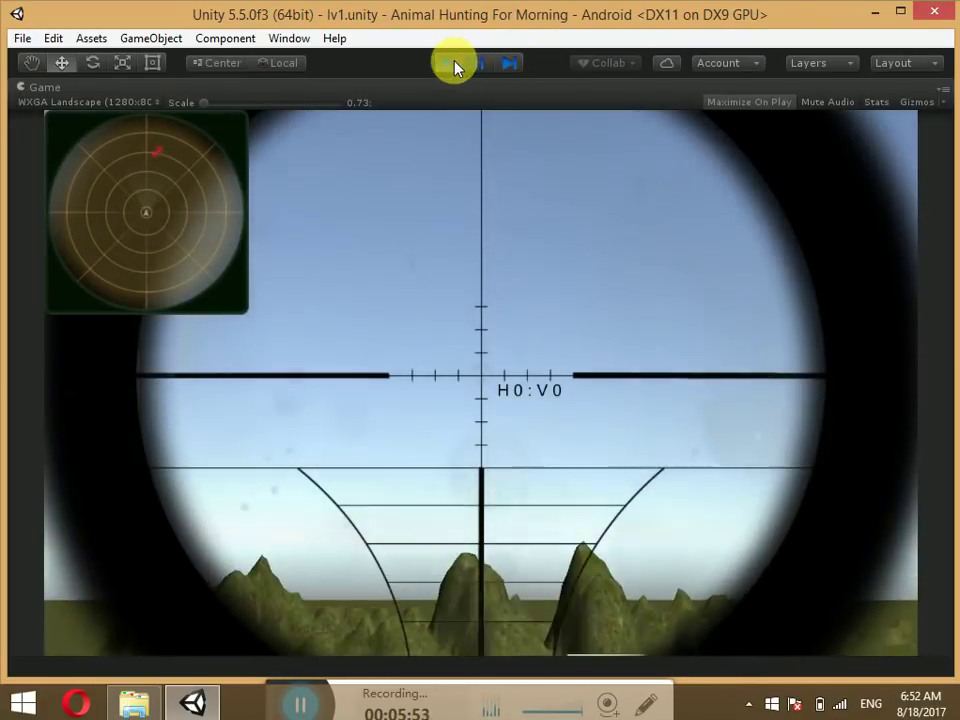
pyautogui.click(452, 63)
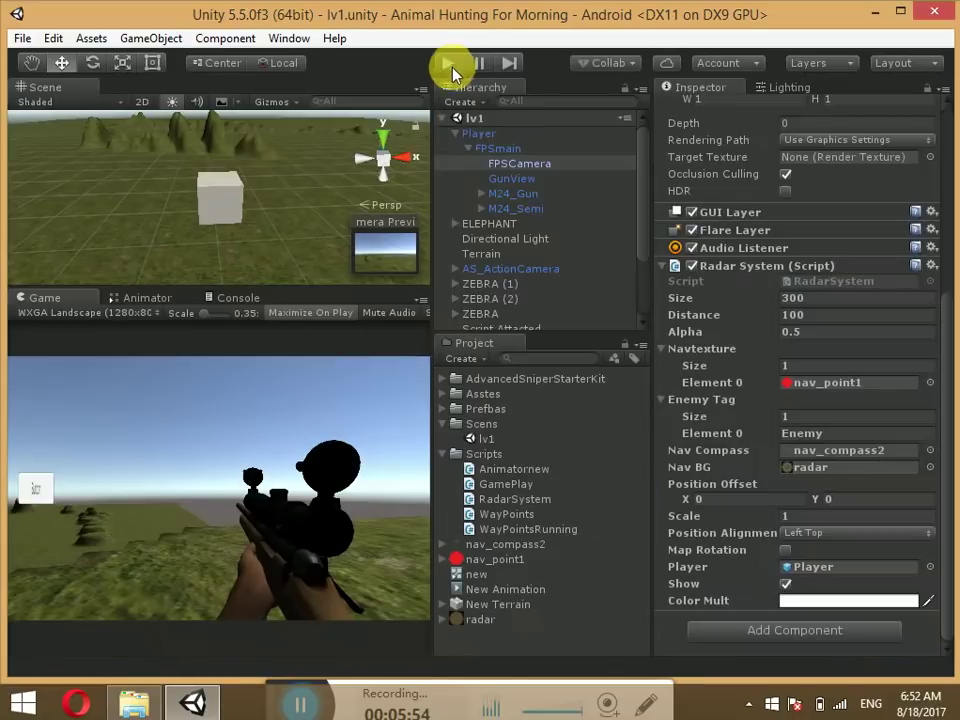
# Collapse Player, step through the ZEBRA objects, and frame ZEBRA in the Scene view.
pyautogui.click(453, 133)
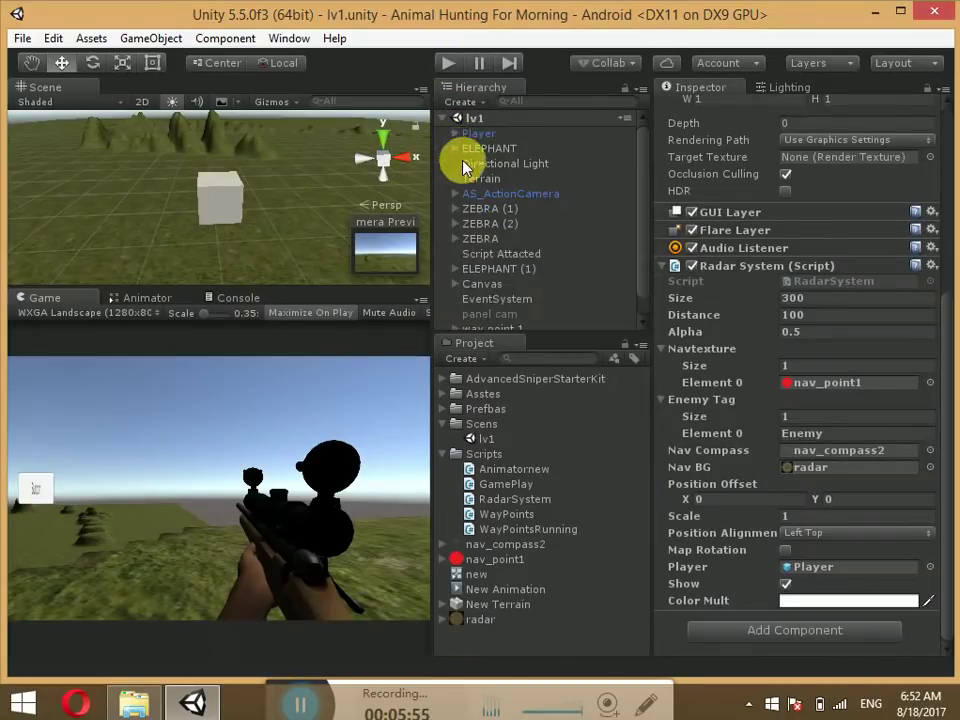
pyautogui.click(495, 210)
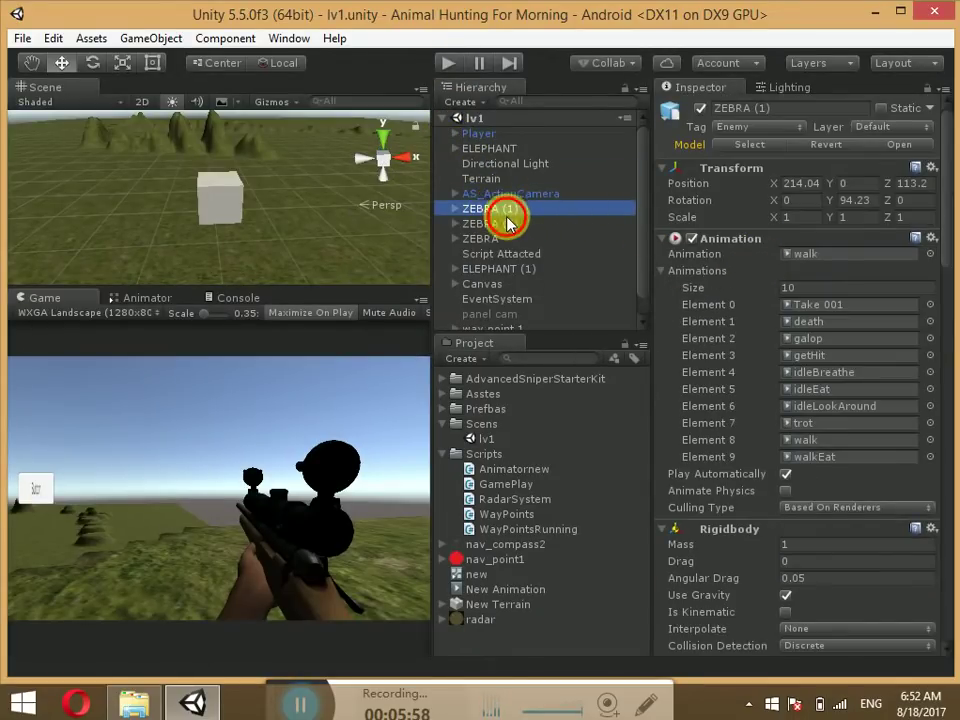
pyautogui.click(505, 224)
pyautogui.click(508, 239)
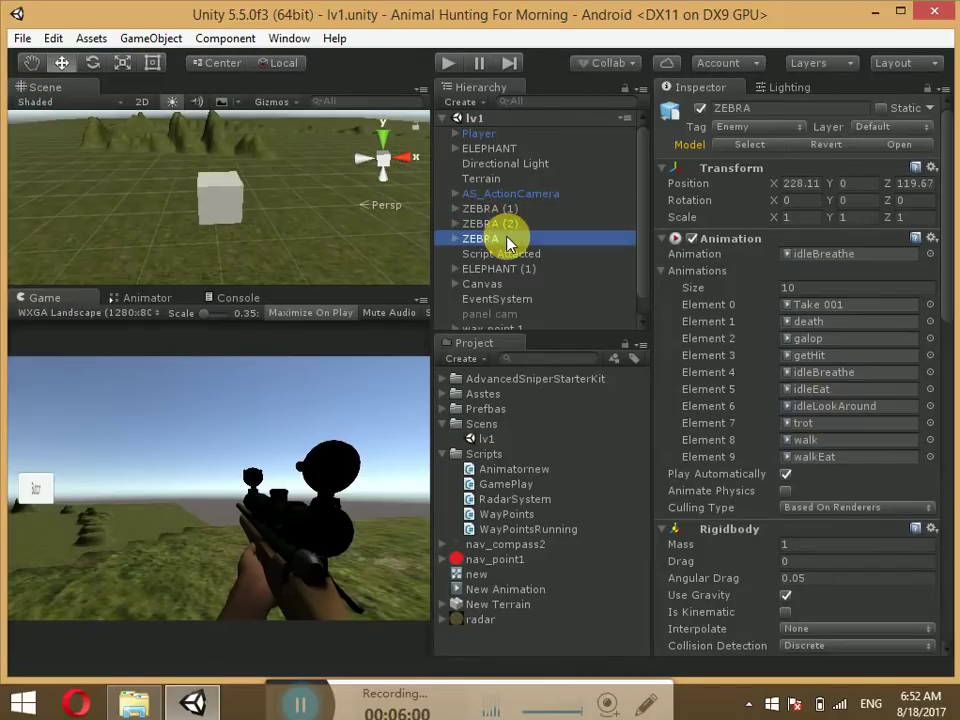
pyautogui.doubleClick(508, 240)
pyautogui.scroll(-5, 800, 450)
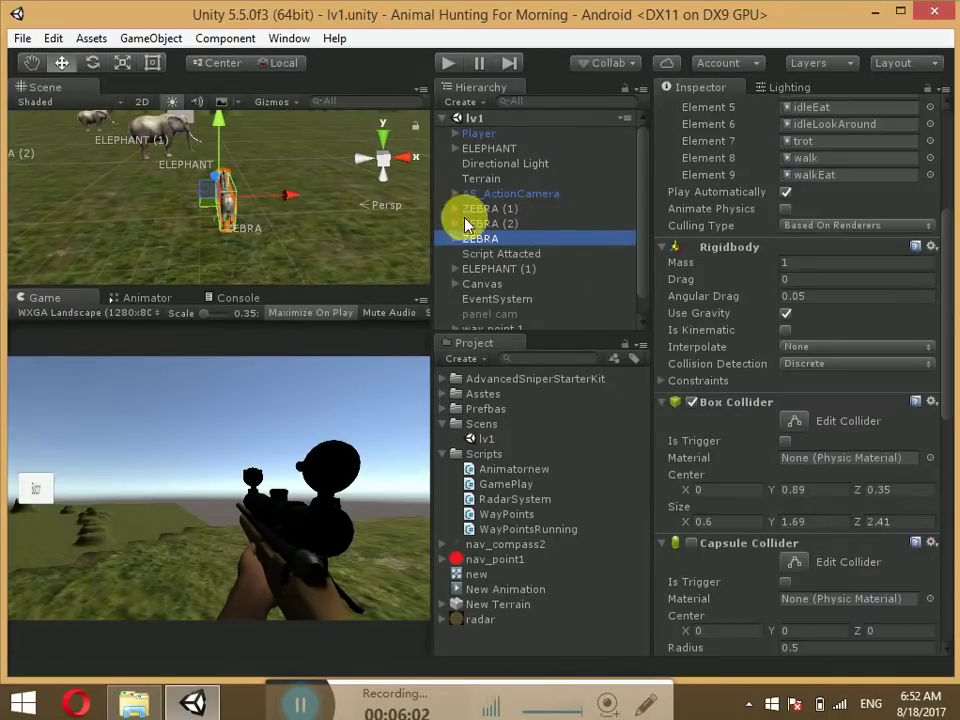
# Set FPSCamera's Radar System Scale to 2 and test it in play through the scope.
pyautogui.click(456, 134)
pyautogui.click(519, 163)
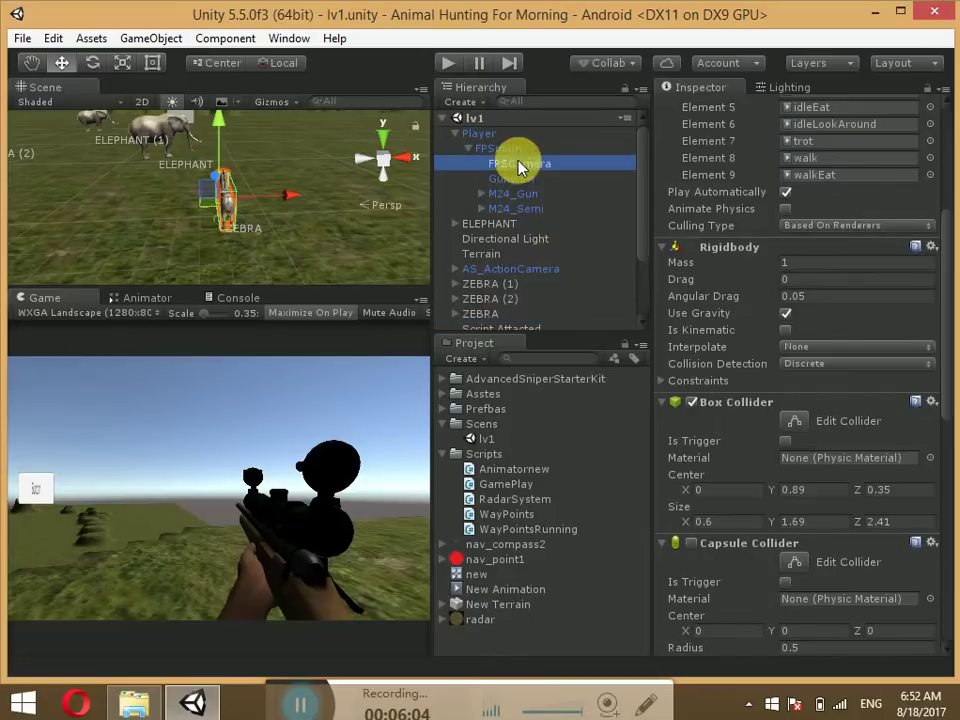
pyautogui.click(806, 516)
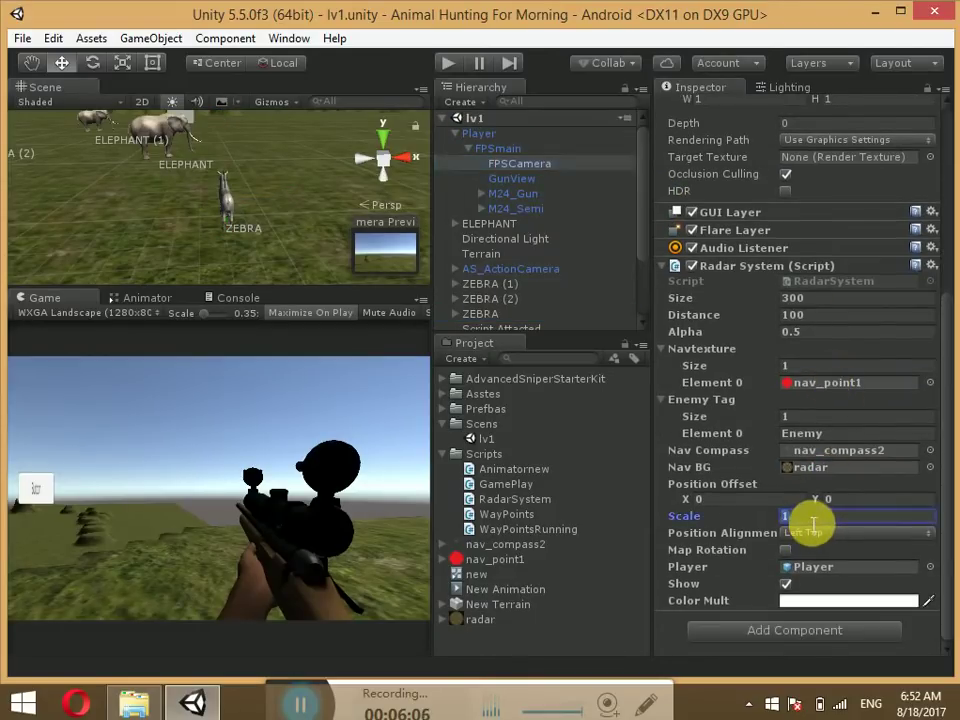
pyautogui.write('2')
pyautogui.click(448, 64)
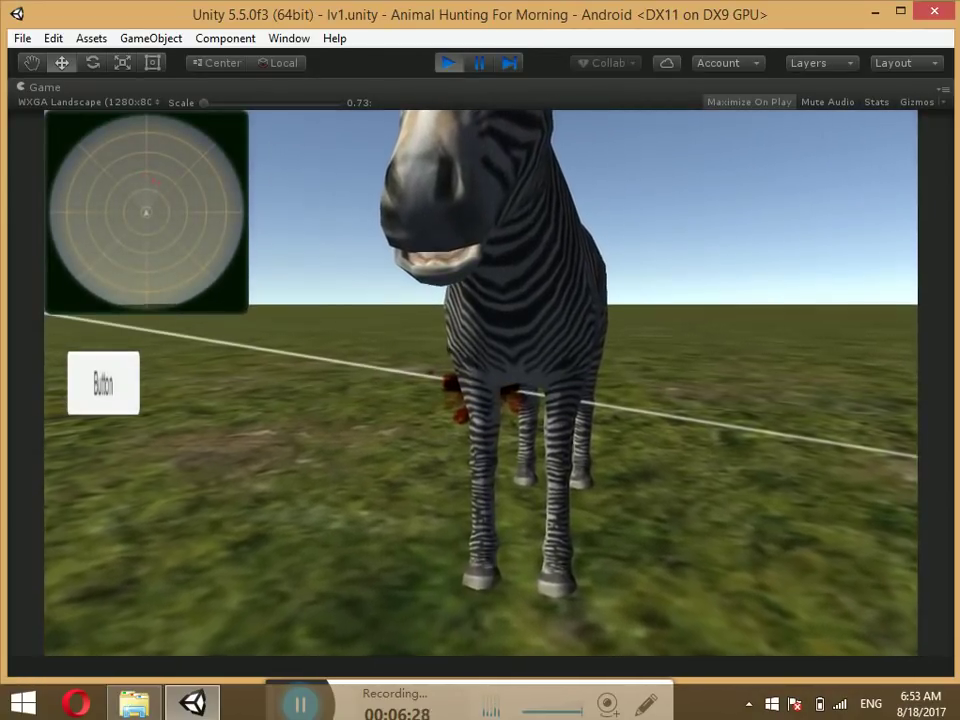
pyautogui.click(97, 375)
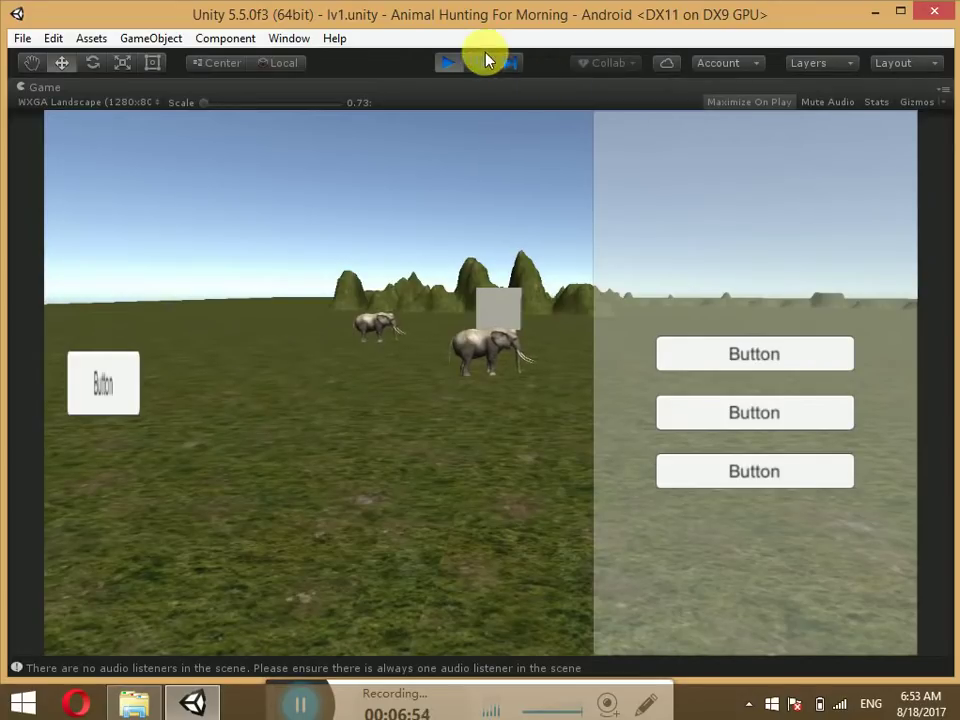
# Stop the game, check the Console messages, and return to the Game view.
pyautogui.click(450, 64)
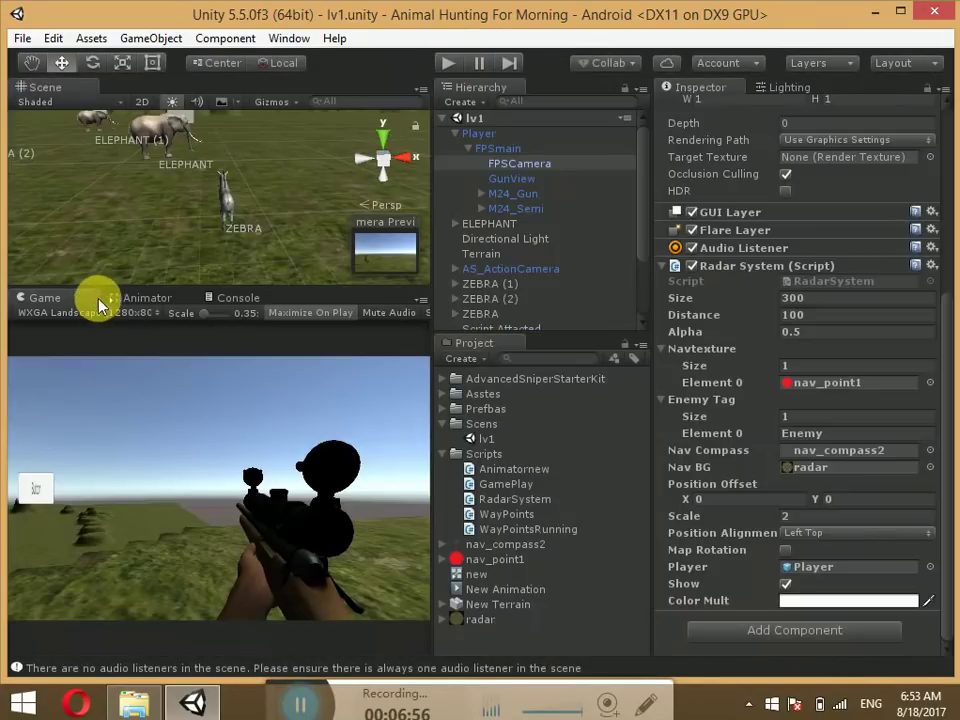
pyautogui.click(205, 297)
pyautogui.click(37, 300)
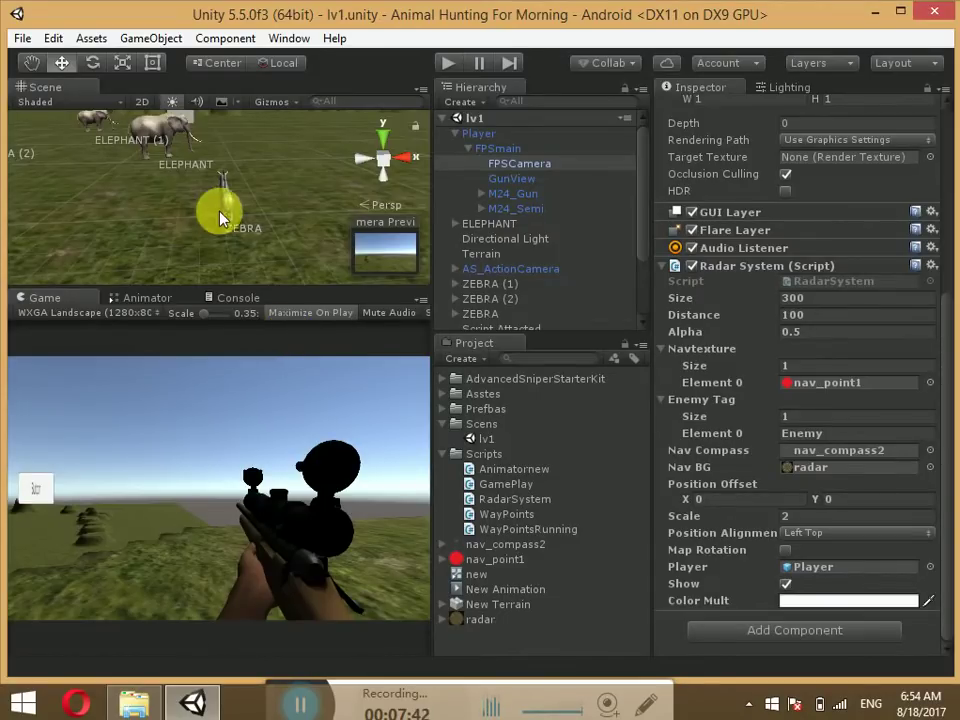
# Run and stop the game, then widen the Scene and Game views past the Hierarchy.
pyautogui.click(442, 66)
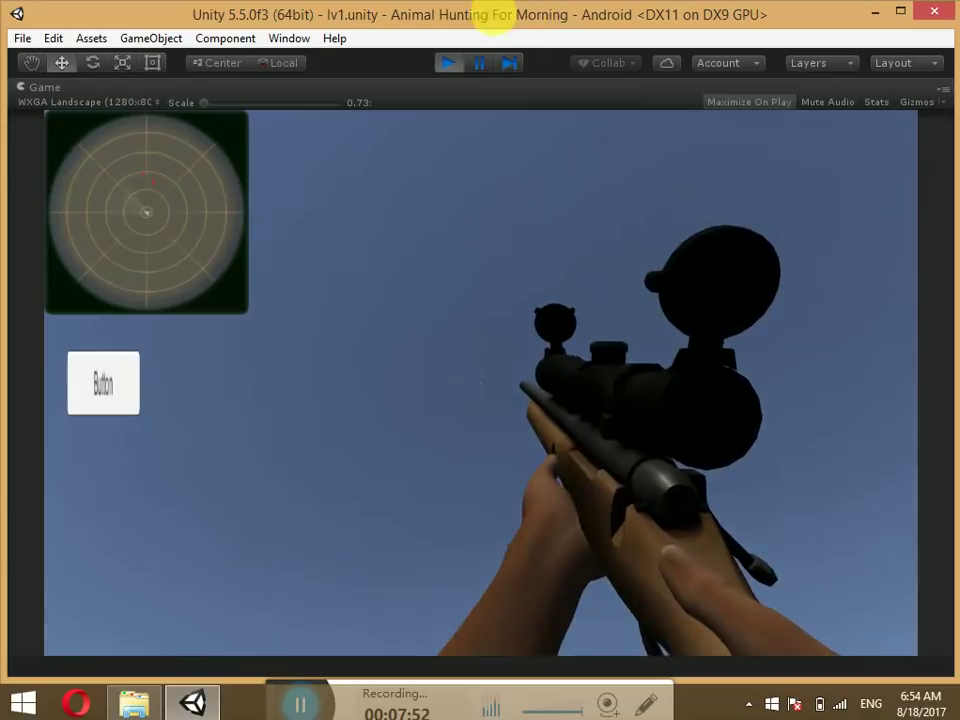
pyautogui.click(449, 62)
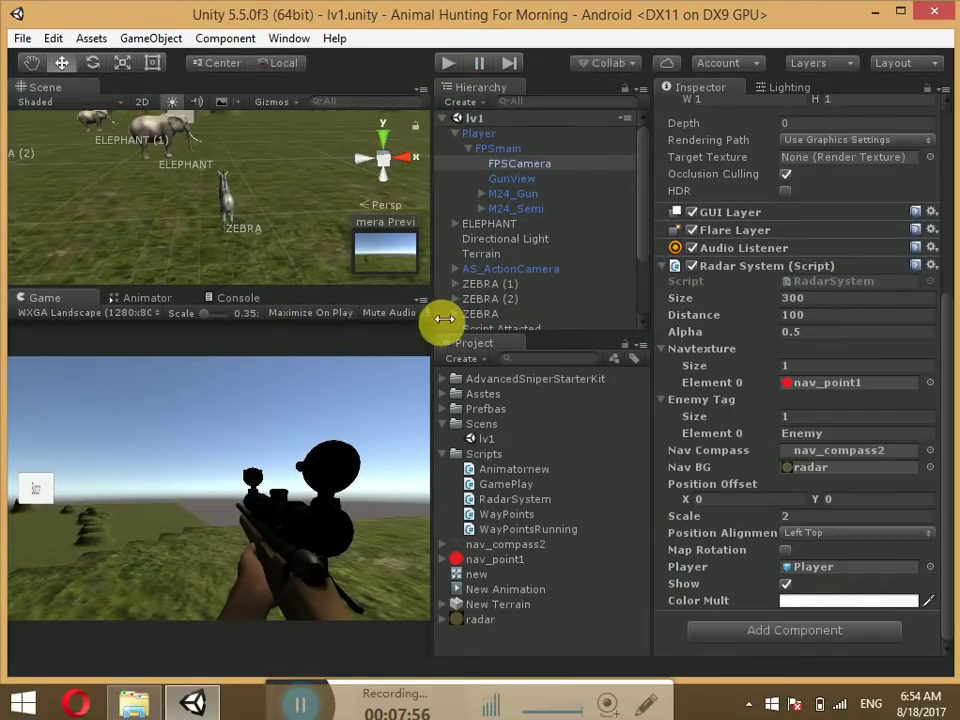
pyautogui.moveTo(437, 320); pyautogui.dragTo(579, 317)
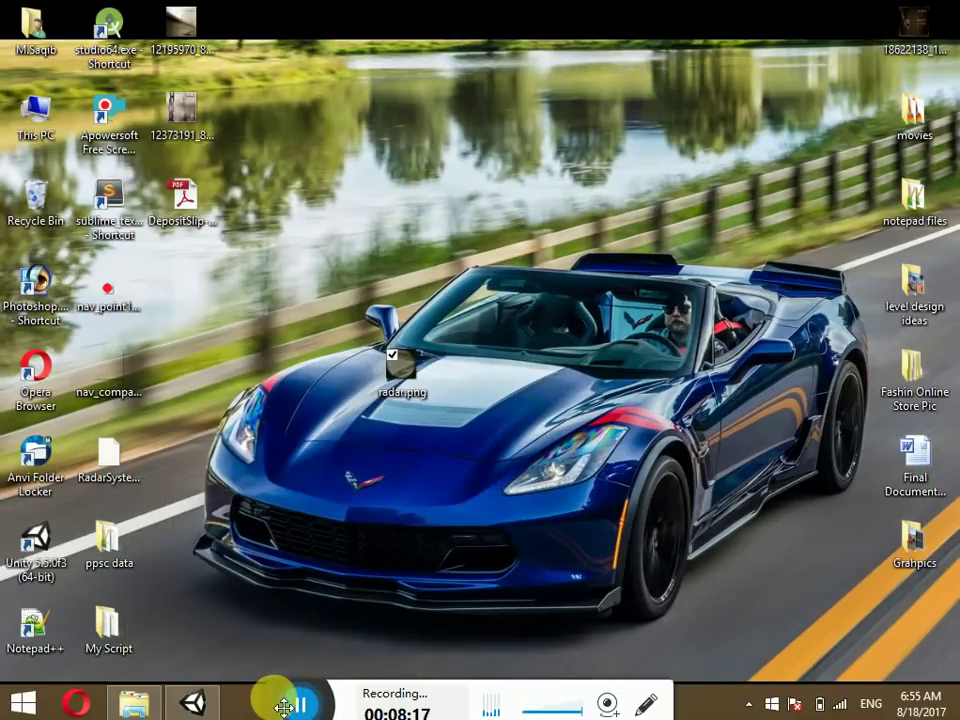
# Restore the Unity window and select the Player to view its components.
pyautogui.click(296, 702)
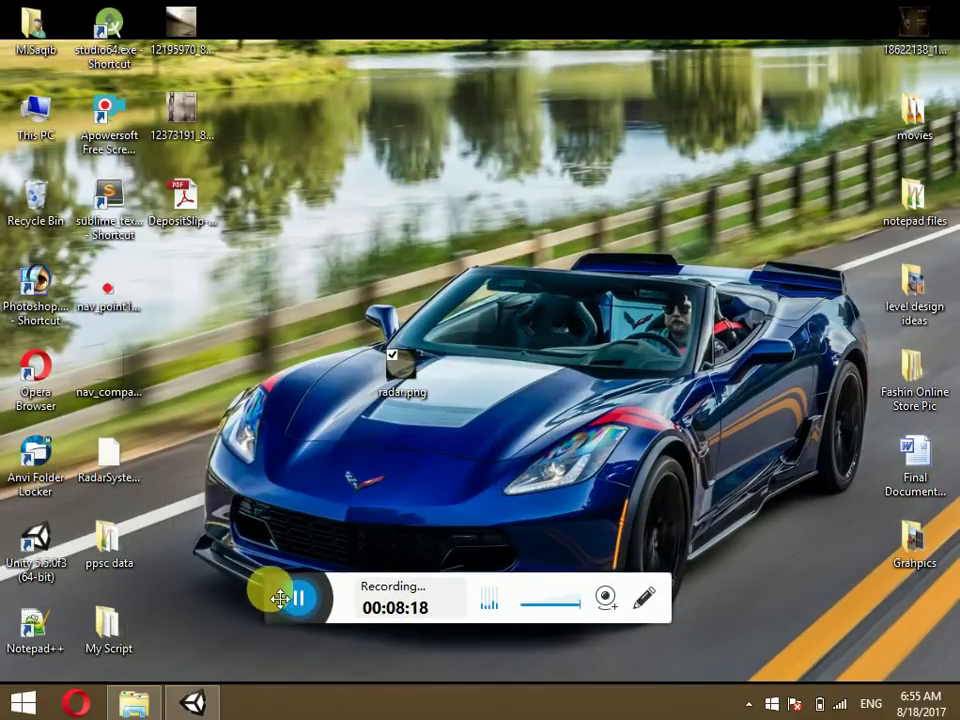
pyautogui.click(193, 703)
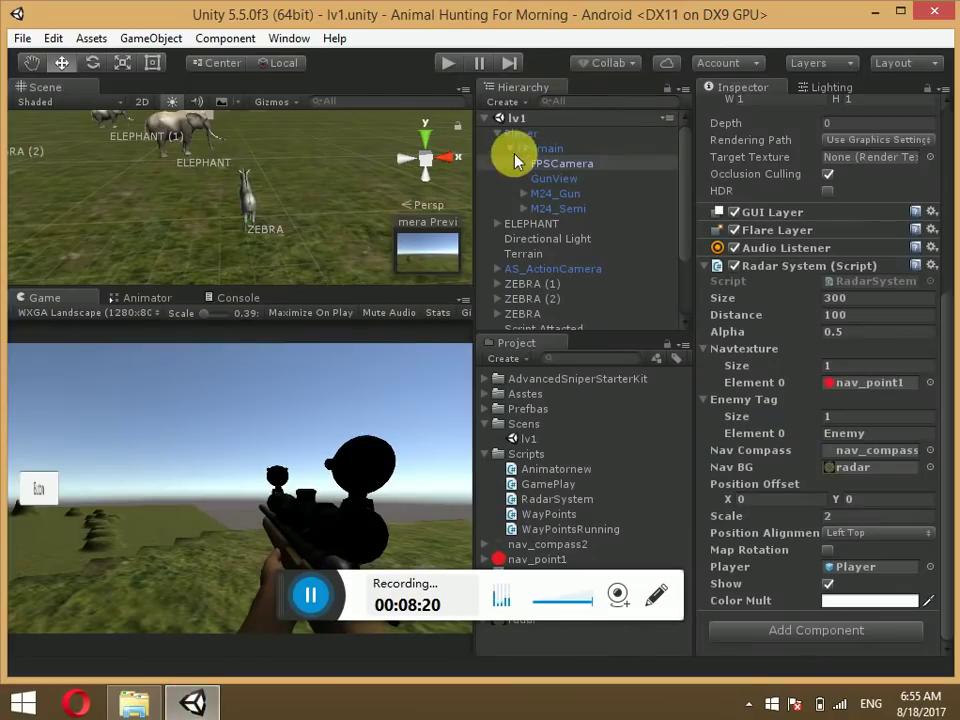
pyautogui.click(560, 135)
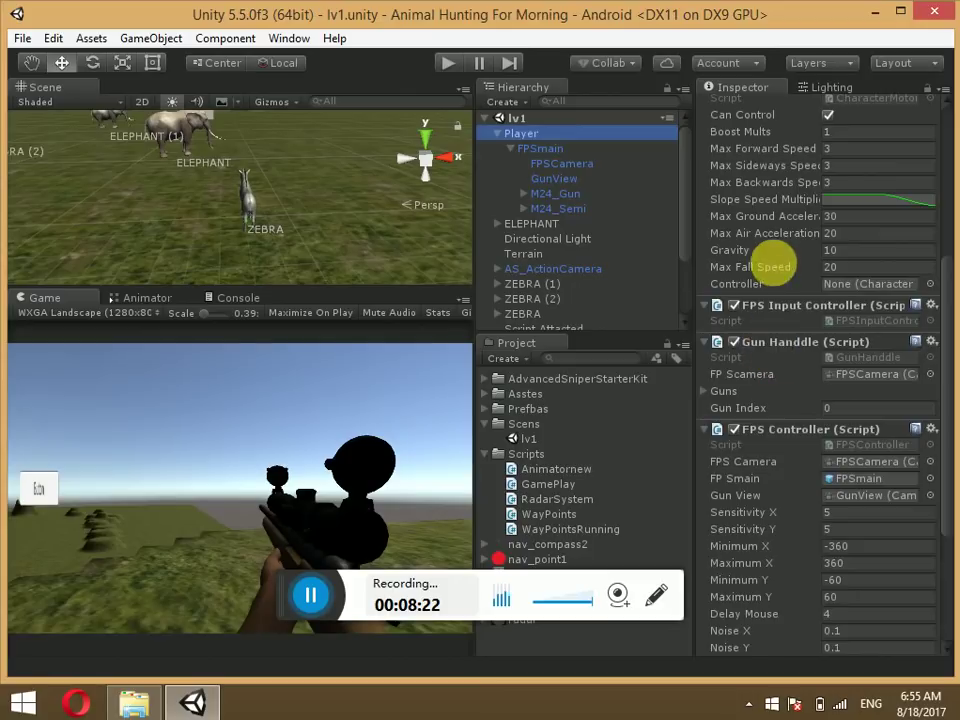
pyautogui.scroll(5, 775, 266)
pyautogui.scroll(-3, 762, 402)
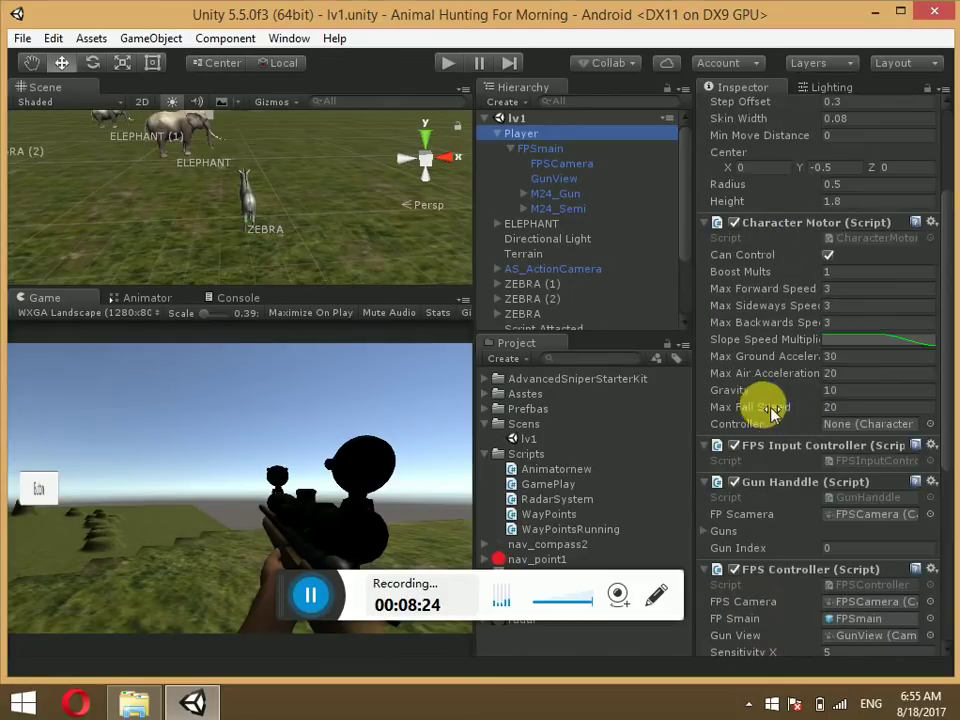
# Disable FPS Input Controller, enable FPS Input Controller Mobile, and toggle Maximize On Play.
pyautogui.click(735, 447)
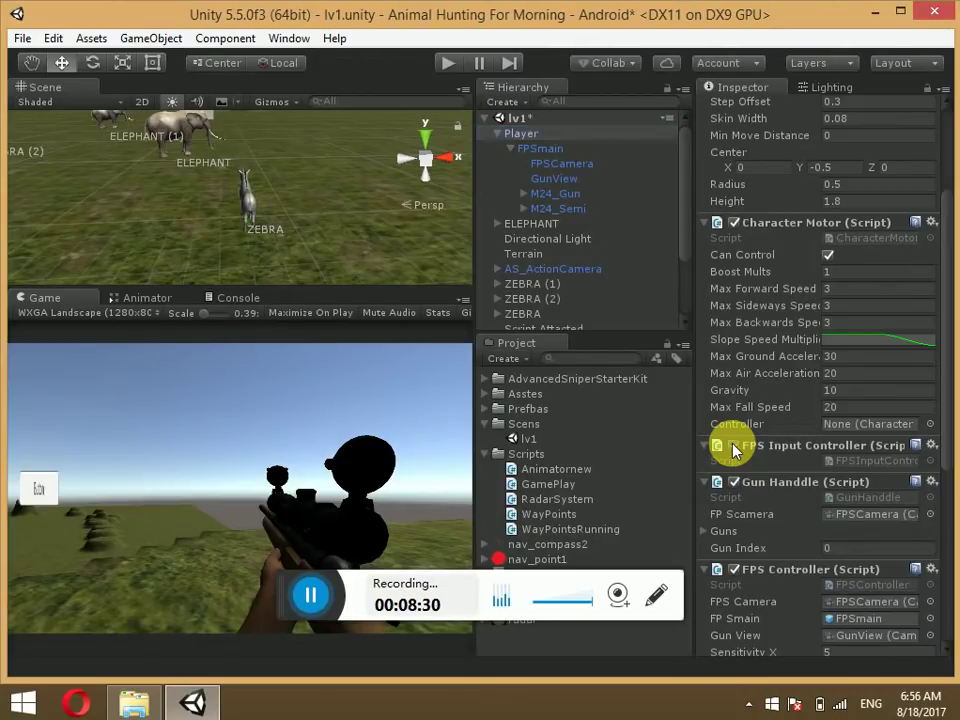
pyautogui.scroll(-2, 760, 425)
pyautogui.scroll(-5, 799, 403)
pyautogui.scroll(-1, 775, 435)
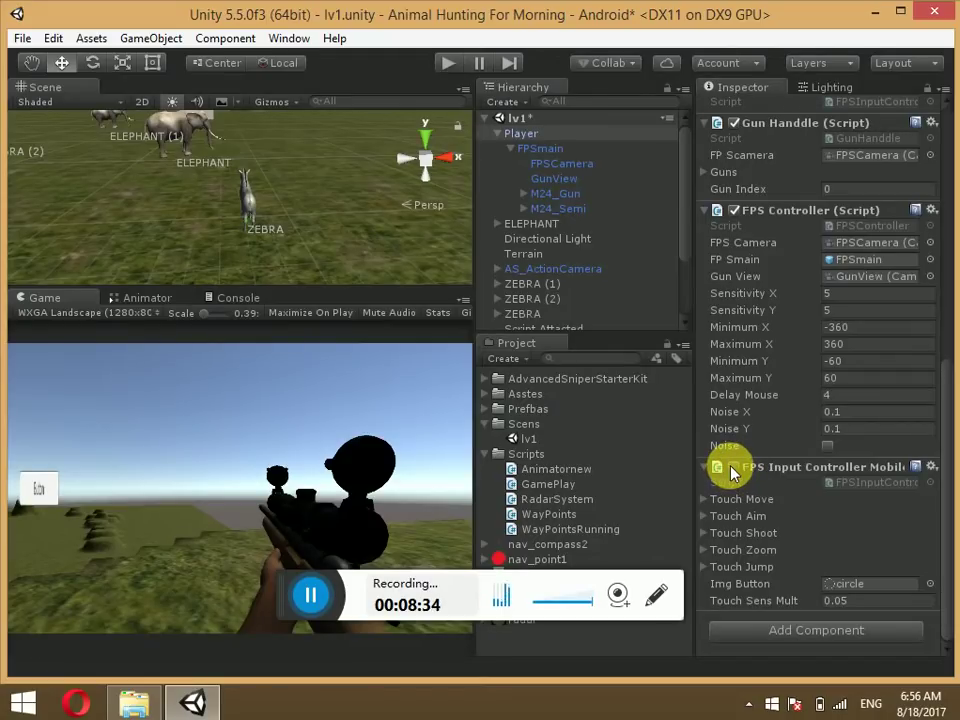
pyautogui.click(733, 469)
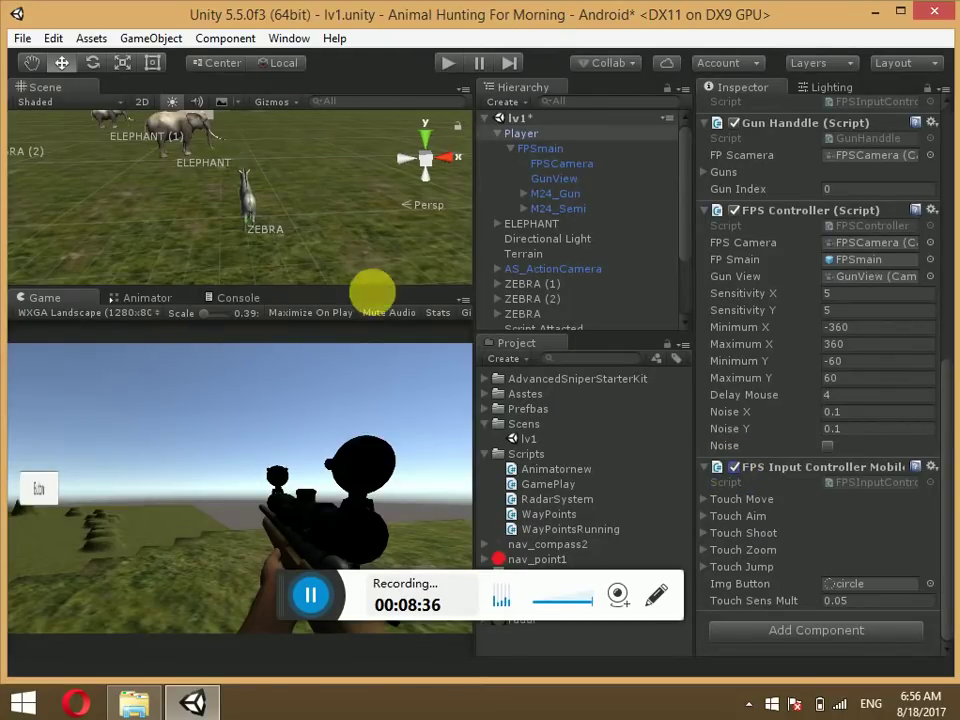
pyautogui.click(343, 311)
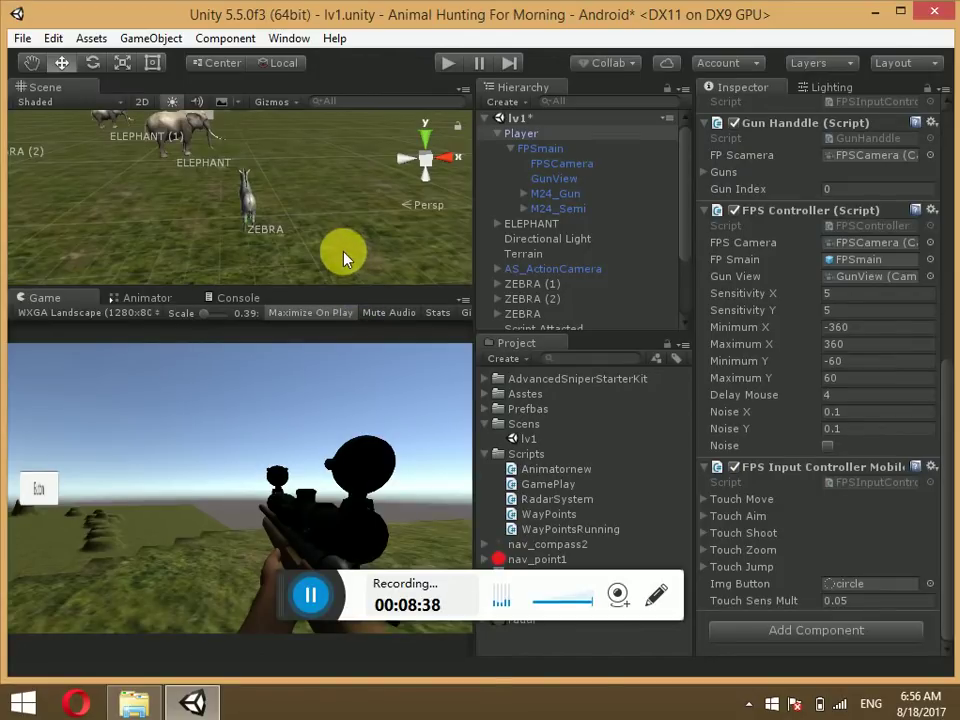
# Run the game to test the touch joysticks and press the on-screen Button.
pyautogui.click(445, 66)
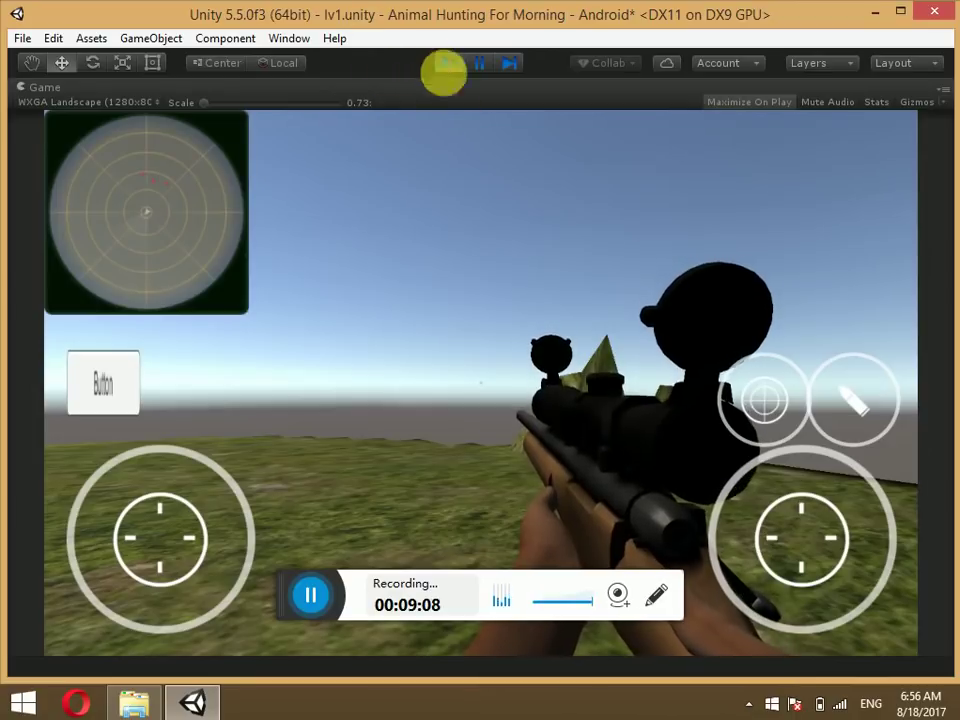
pyautogui.click(443, 62)
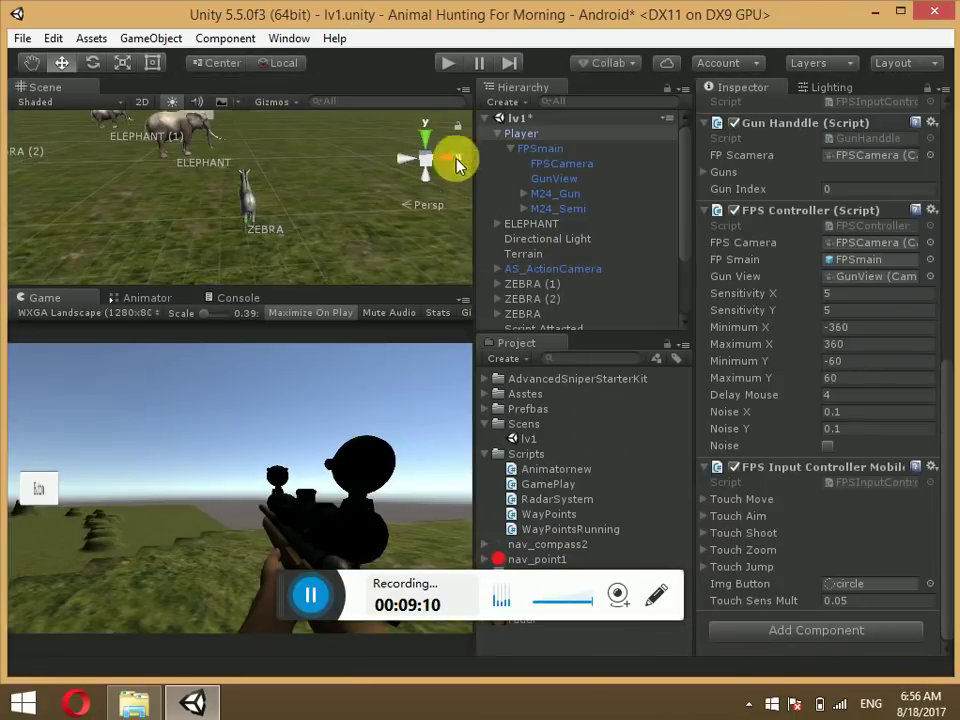
pyautogui.click(452, 62)
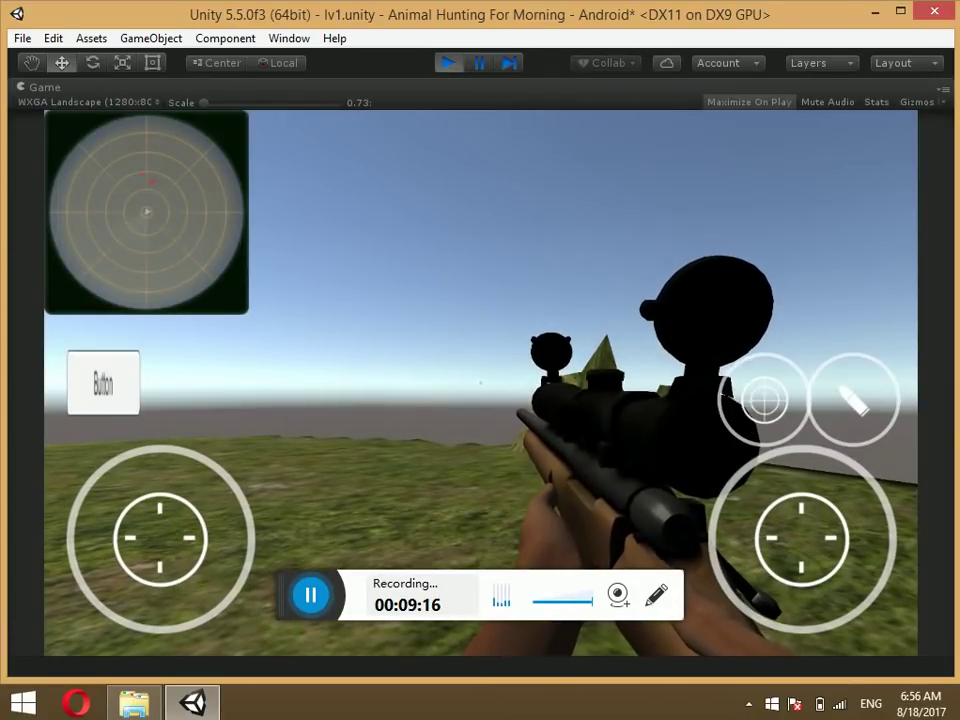
pyautogui.click(103, 382)
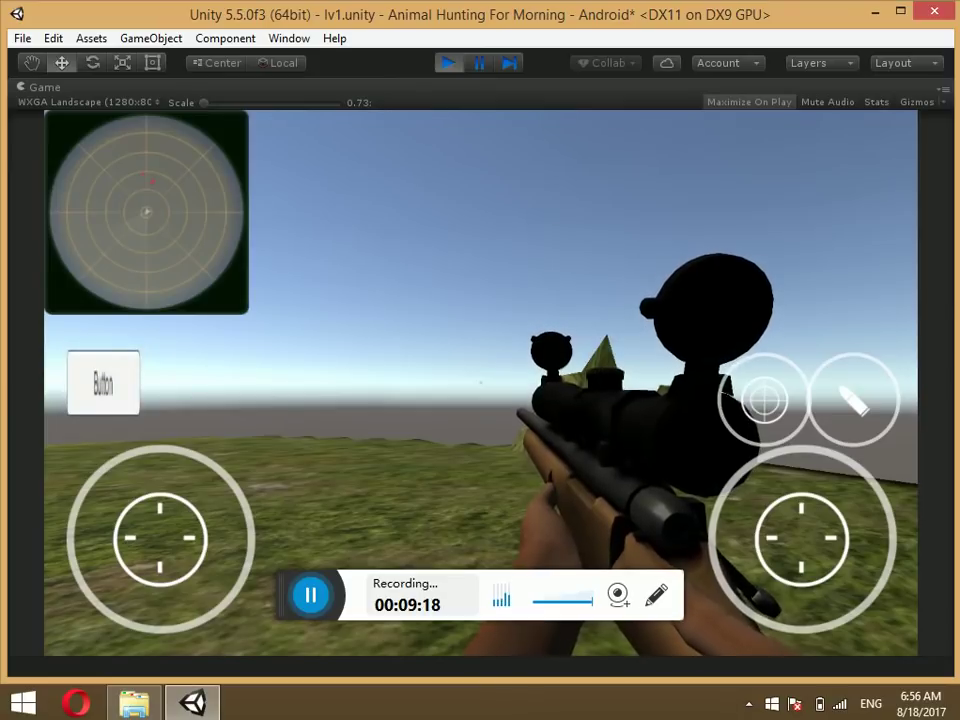
# Stop play and expand Touch Move, locating its circle background and button images.
pyautogui.click(445, 68)
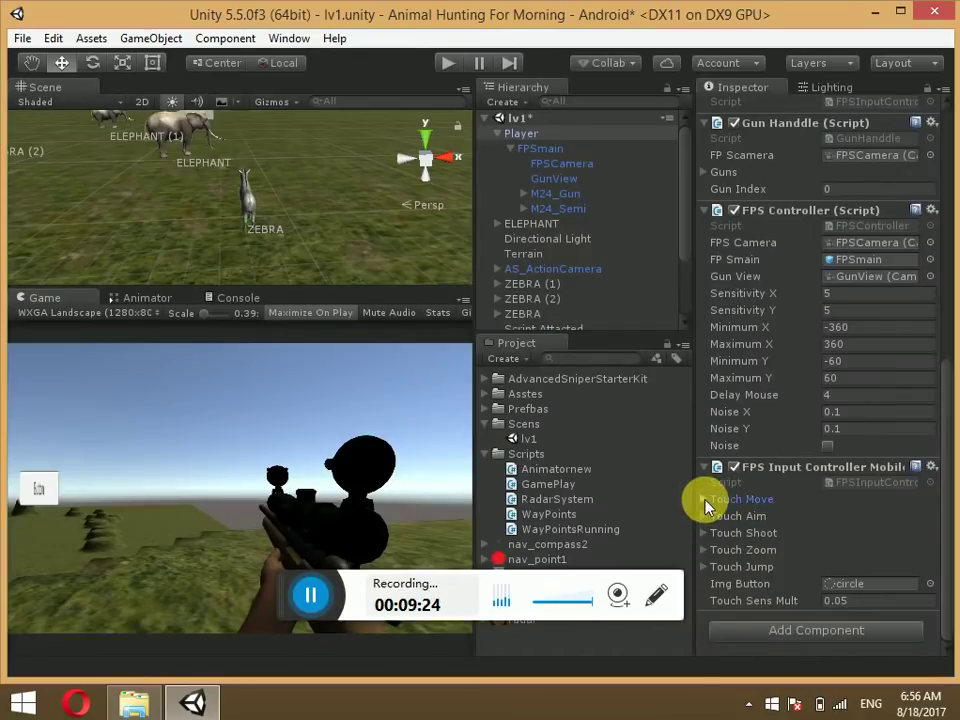
pyautogui.click(705, 499)
pyautogui.click(848, 466)
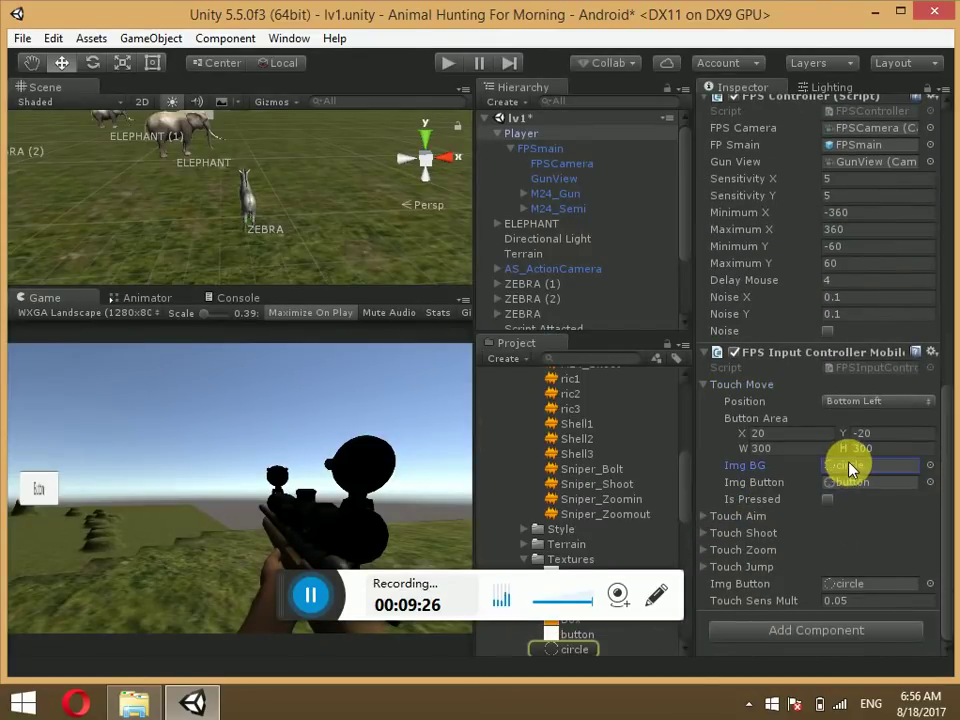
pyautogui.click(850, 482)
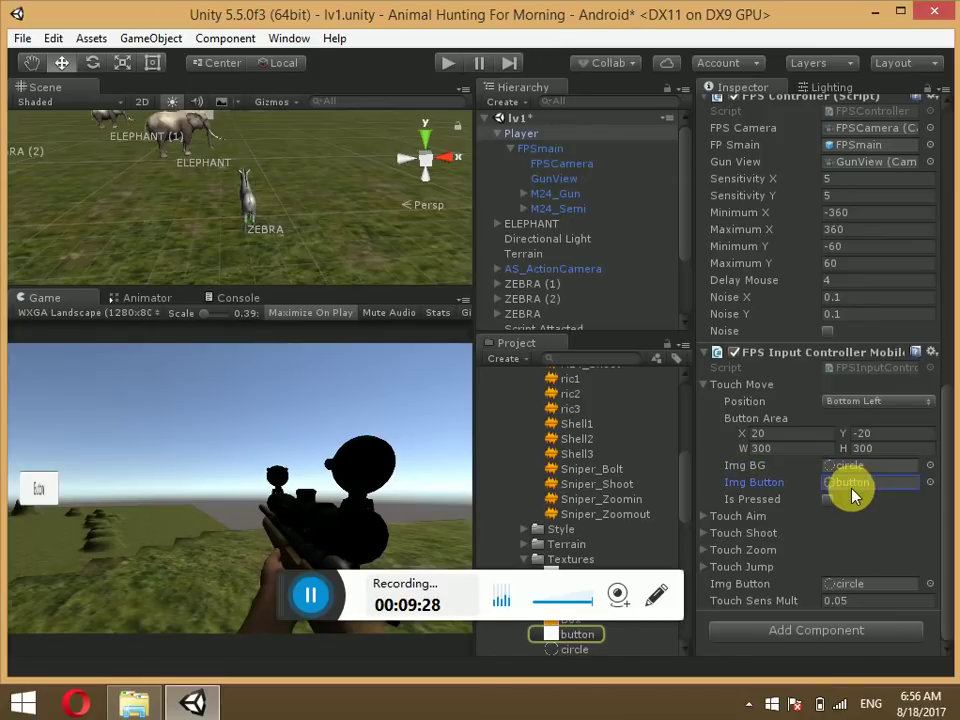
# Expand Touch Aim and Touch Shoot, locating their button image and the ammo texture.
pyautogui.click(703, 516)
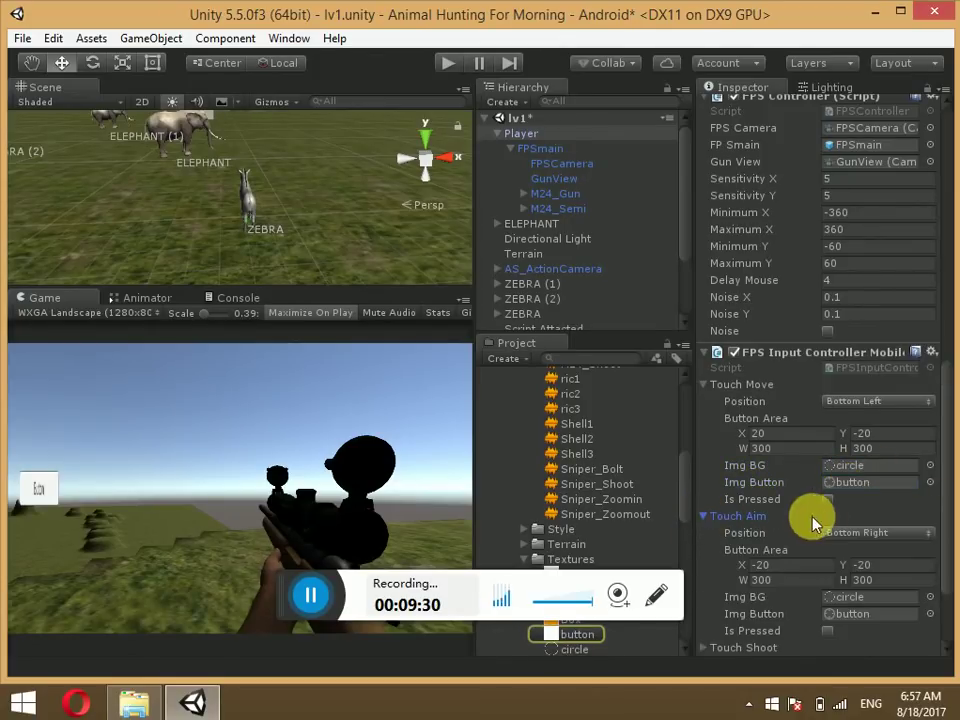
pyautogui.scroll(-1, 846, 536)
pyautogui.click(836, 560)
pyautogui.scroll(-1, 800, 553)
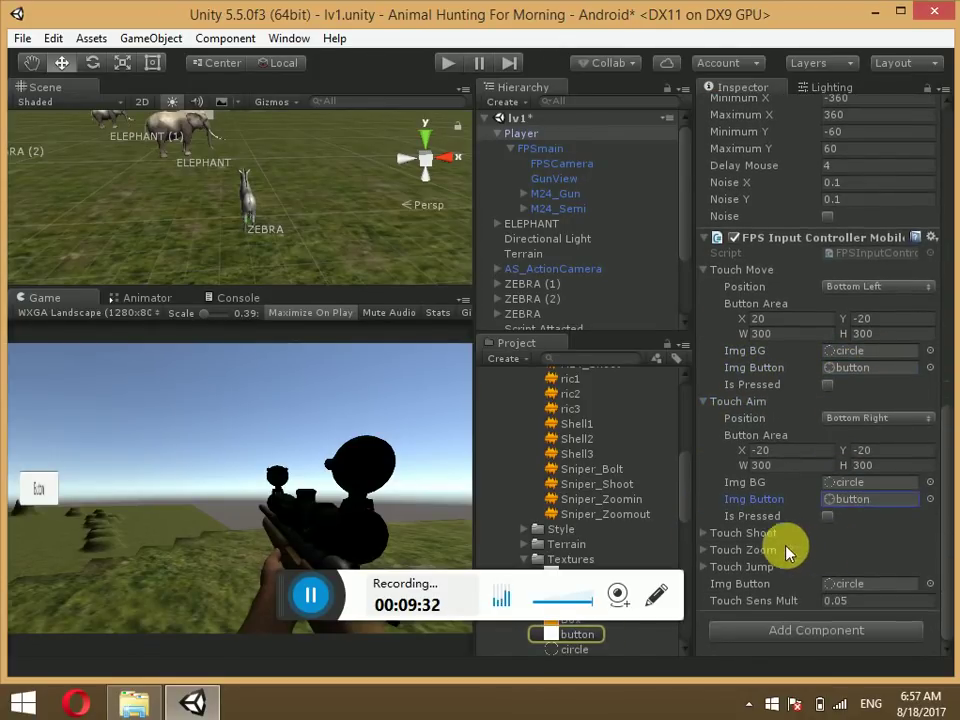
pyautogui.click(705, 533)
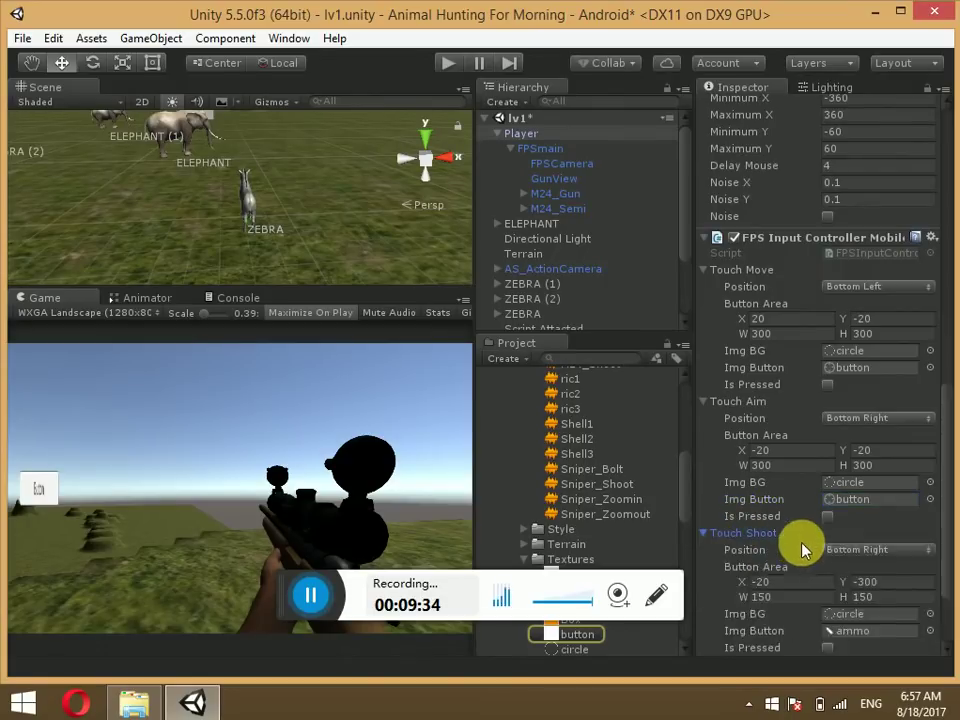
pyautogui.scroll(-2, 840, 553)
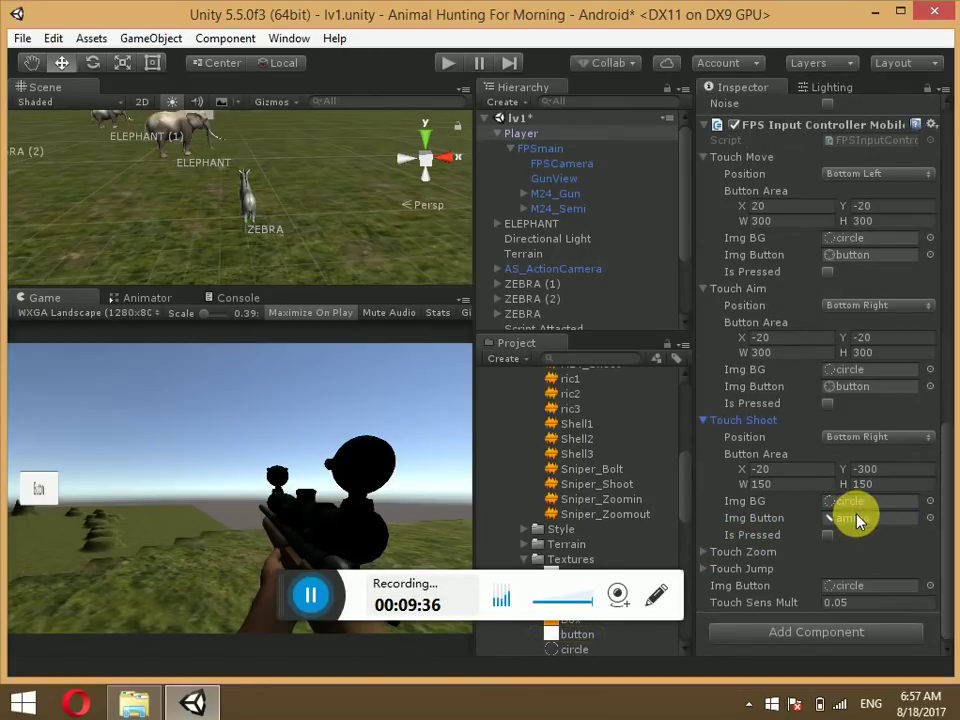
pyautogui.click(854, 515)
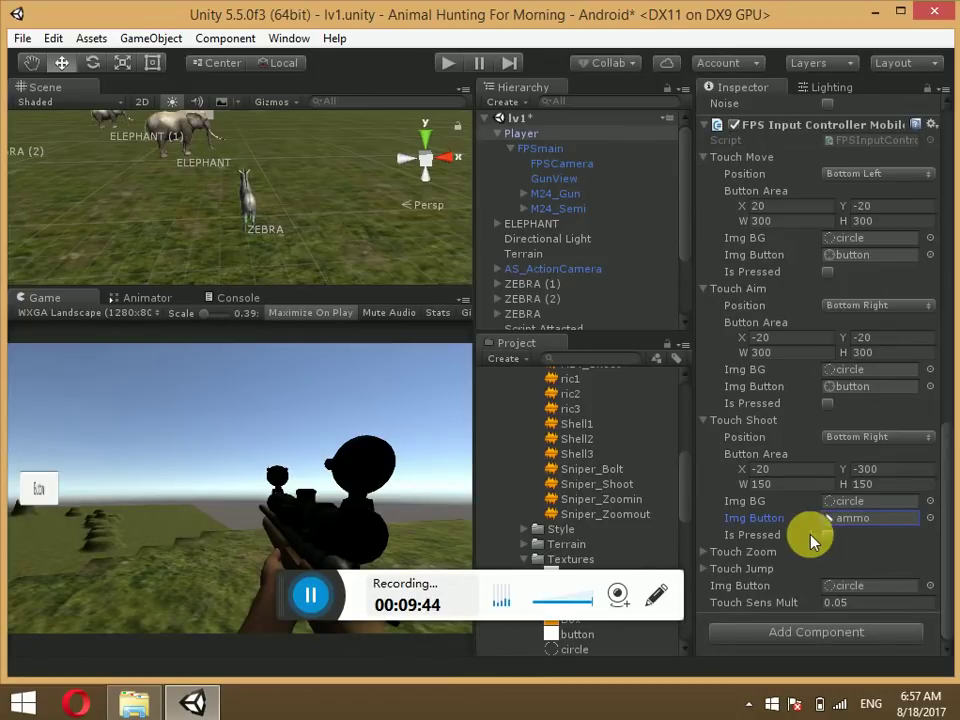
pyautogui.moveTo(276, 585); pyautogui.dragTo(269, 643)
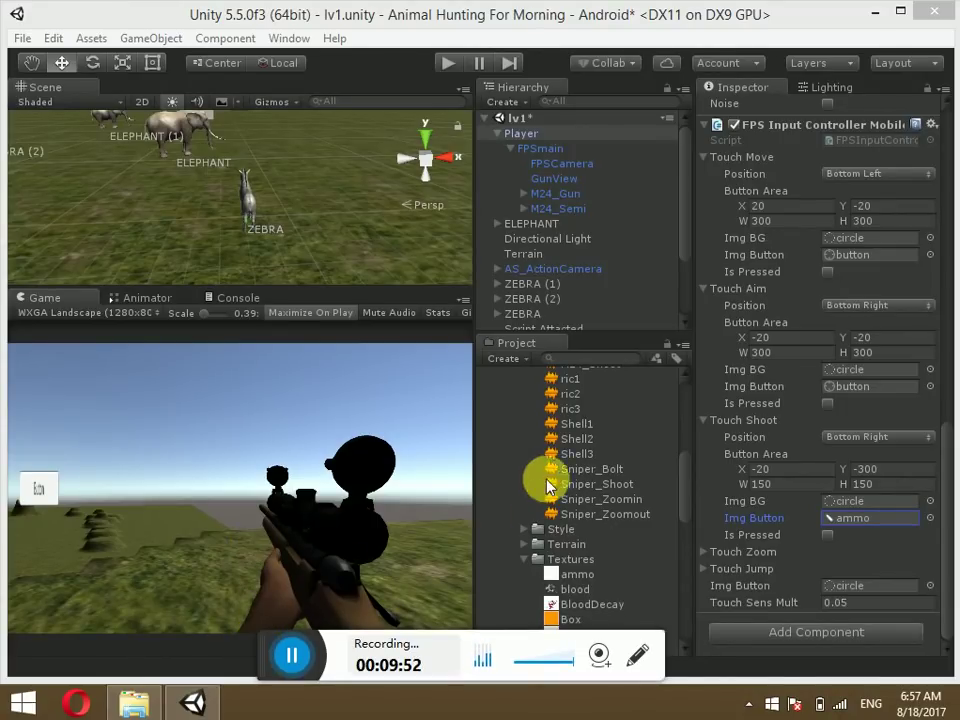
# Open Build Settings and its Android Player Settings.
pyautogui.click(20, 40)
pyautogui.click(70, 222)
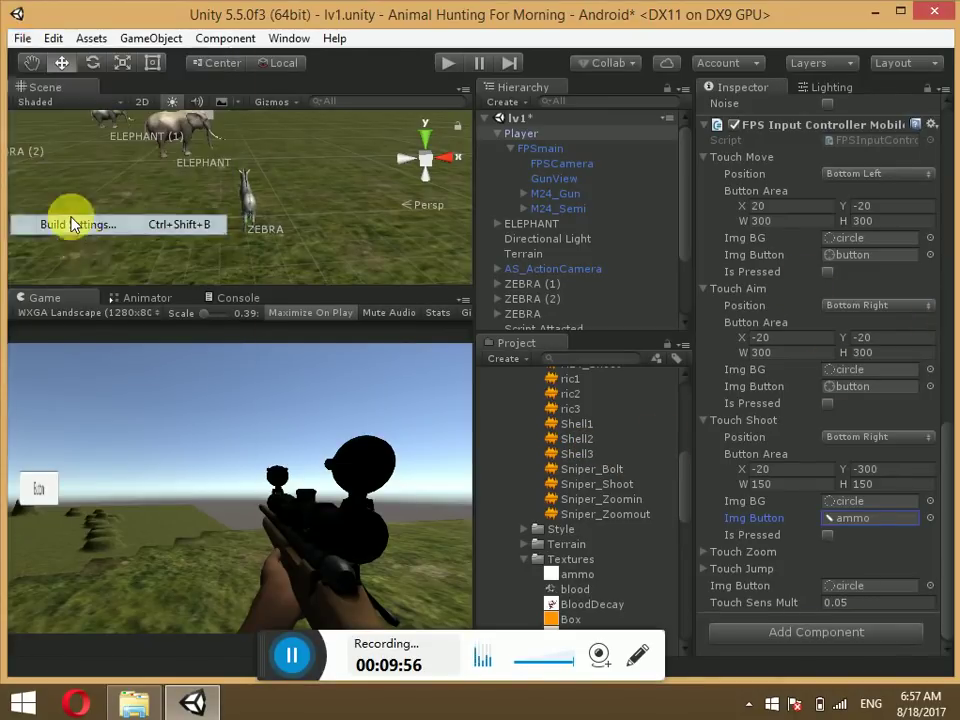
pyautogui.click(428, 572)
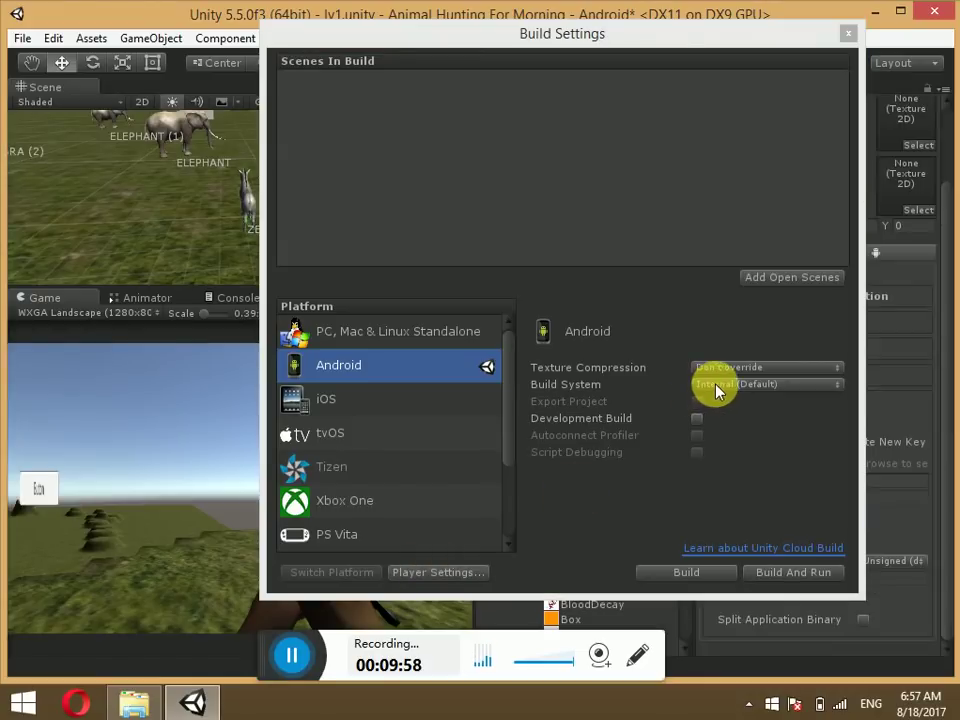
# Review company and product names, expand Other Settings, and widen the Inspector beside Build Settings.
pyautogui.scroll(3, 818, 197)
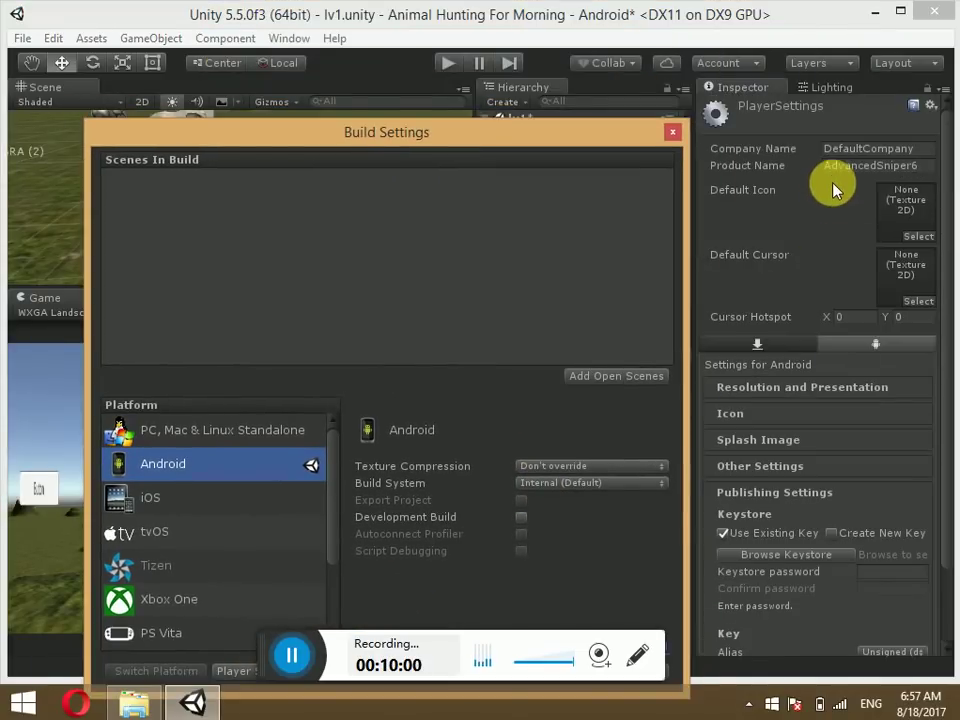
pyautogui.click(893, 149)
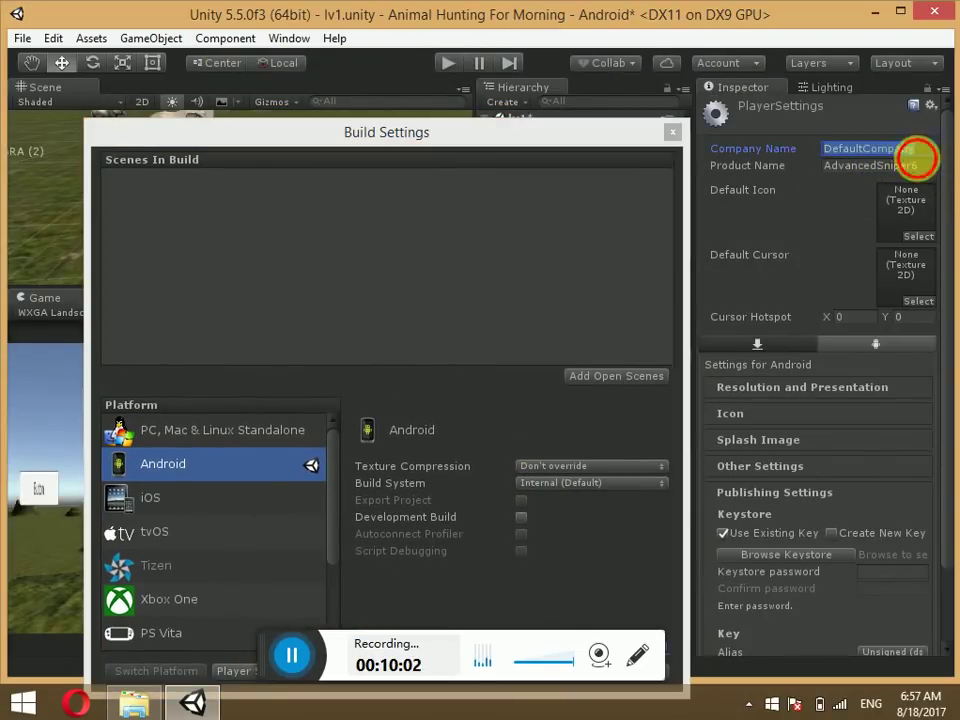
pyautogui.click(915, 165)
pyautogui.scroll(-2, 860, 280)
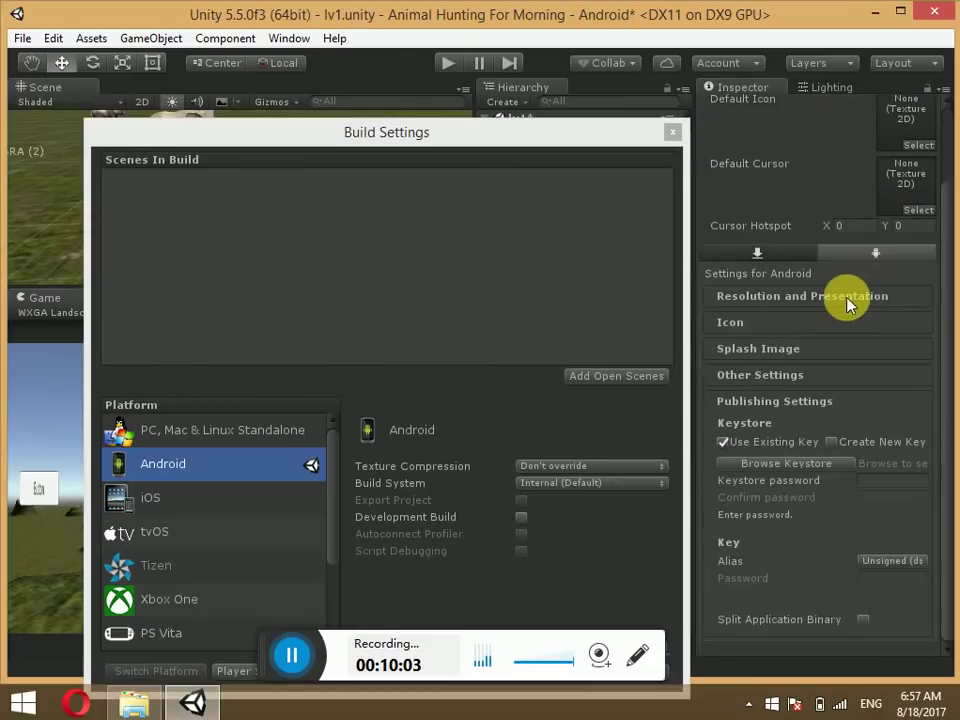
pyautogui.click(782, 378)
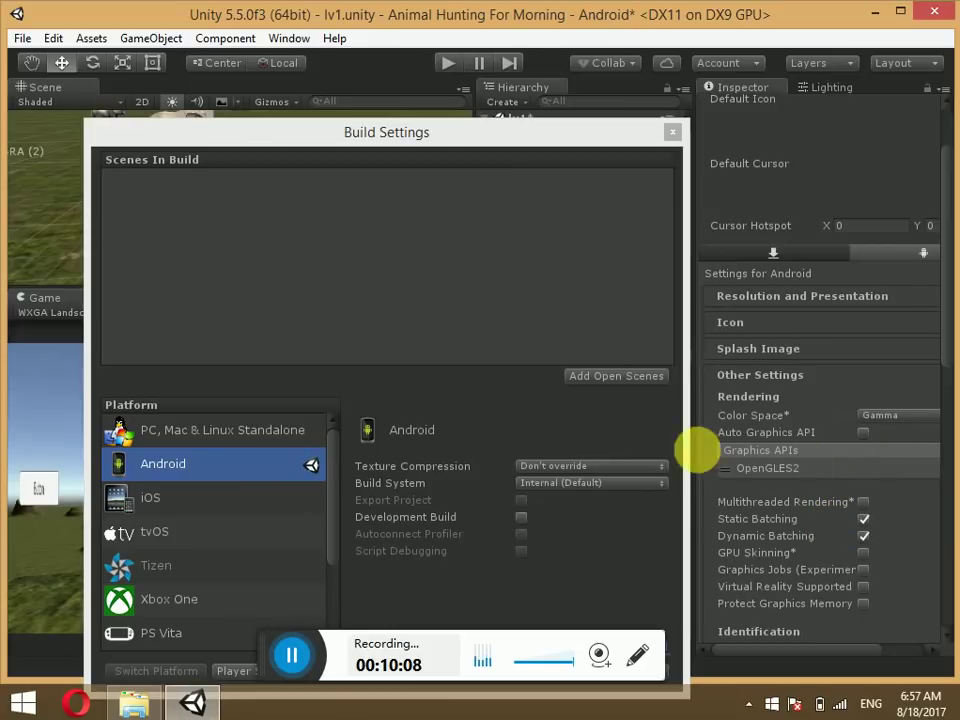
pyautogui.moveTo(700, 450); pyautogui.dragTo(662, 447)
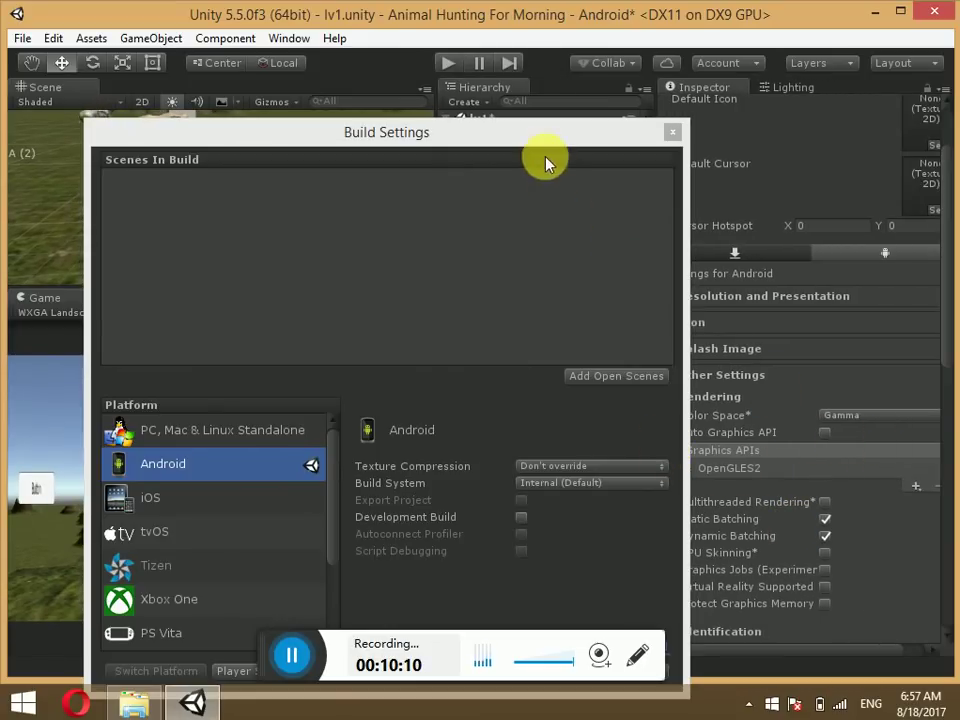
pyautogui.moveTo(545, 162); pyautogui.dragTo(443, 160)
pyautogui.scroll(-3, 814, 428)
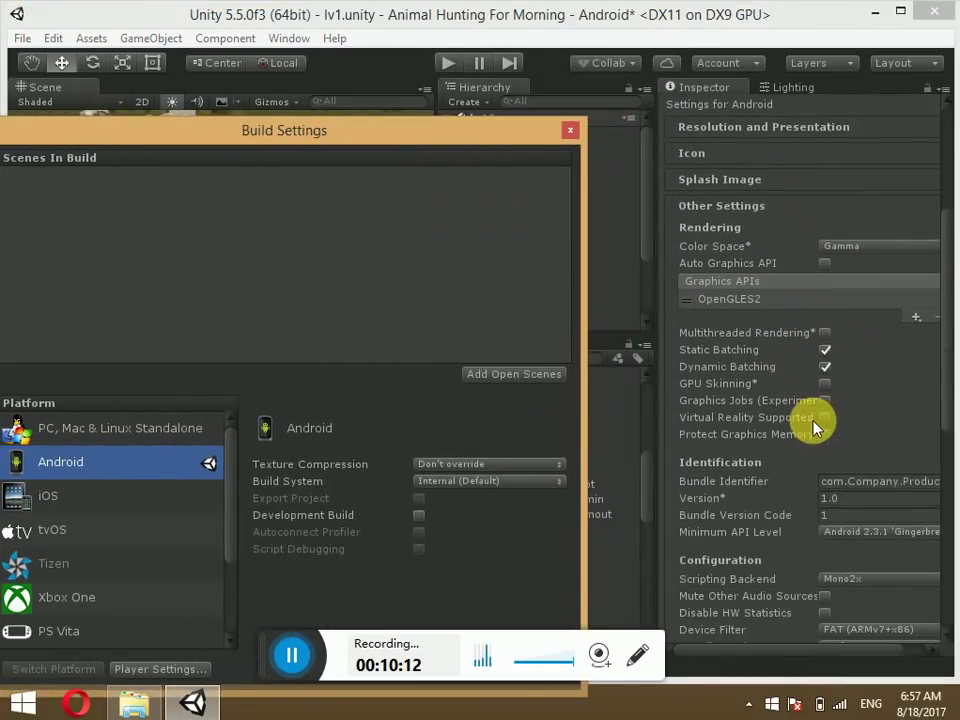
# Replace the Bundle Identifier with com.shooting.game.
pyautogui.click(868, 493)
pyautogui.moveTo(853, 489); pyautogui.dragTo(948, 500)
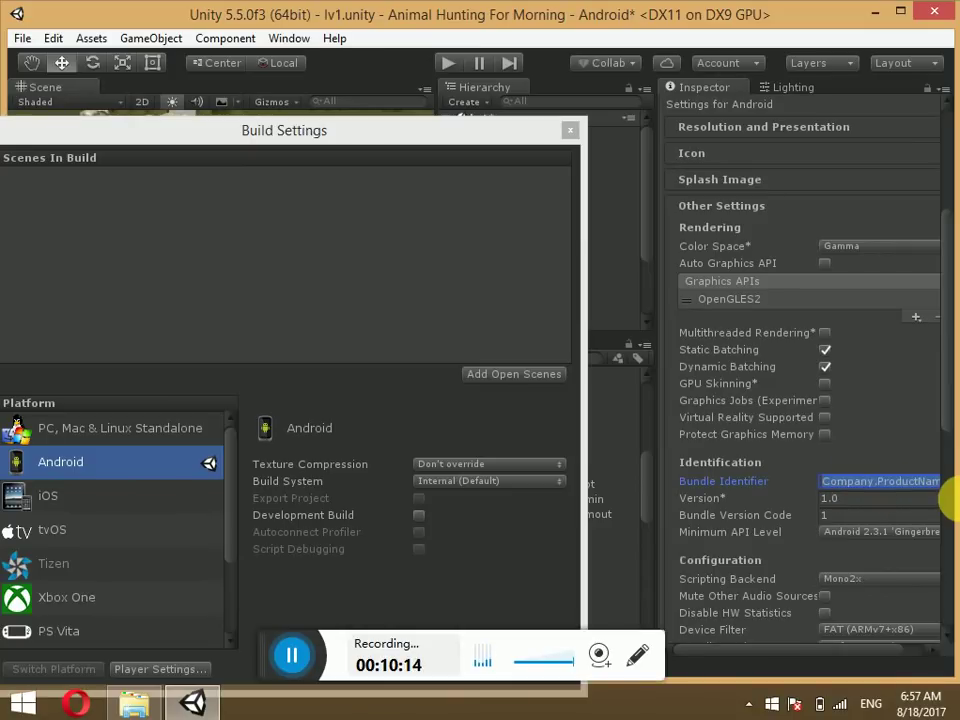
pyautogui.write('com.')
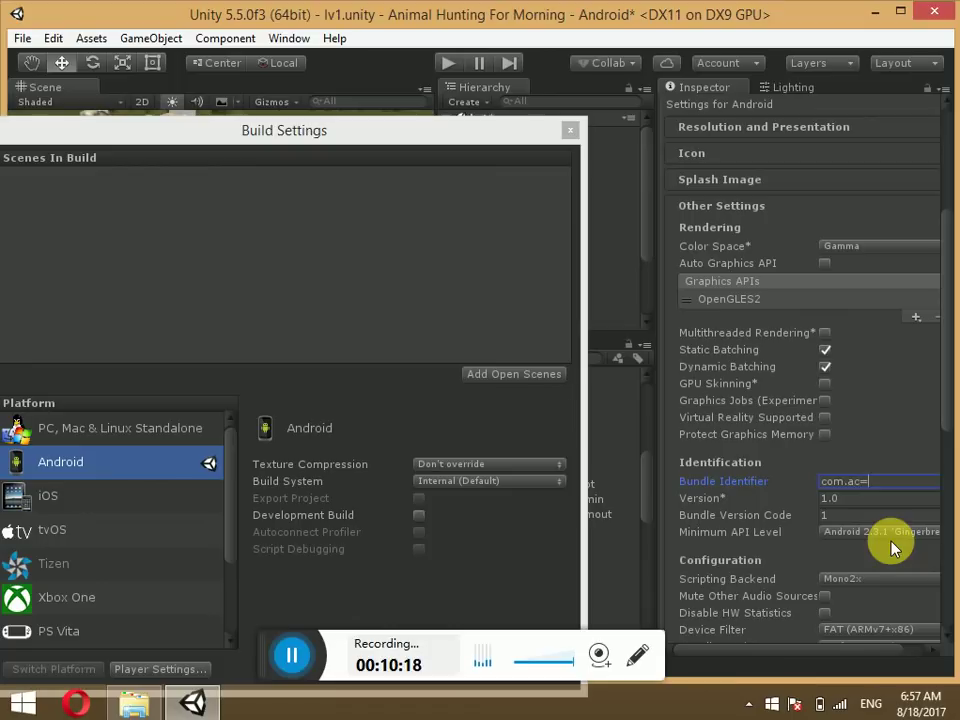
pyautogui.write('shoot')
pyautogui.write('ing.ga')
pyautogui.write('me')
pyautogui.scroll(-5, 825, 596)
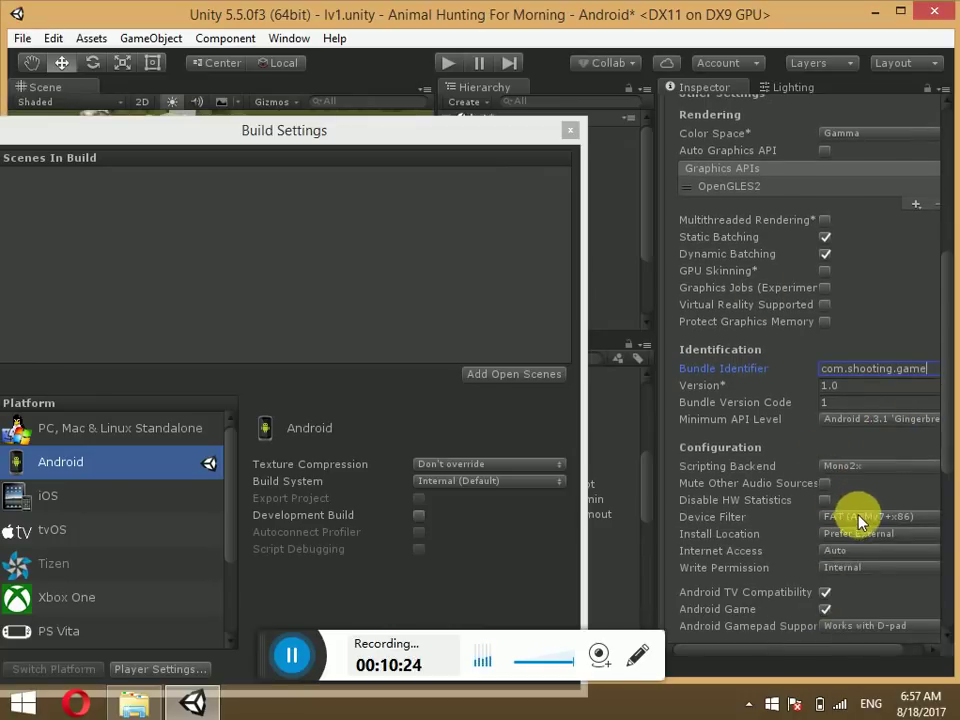
# Set Device Filter to ARMv7 and bring Build Settings back to the front.
pyautogui.click(857, 518)
pyautogui.click(855, 558)
pyautogui.scroll(-3, 857, 566)
pyautogui.scroll(-4, 874, 506)
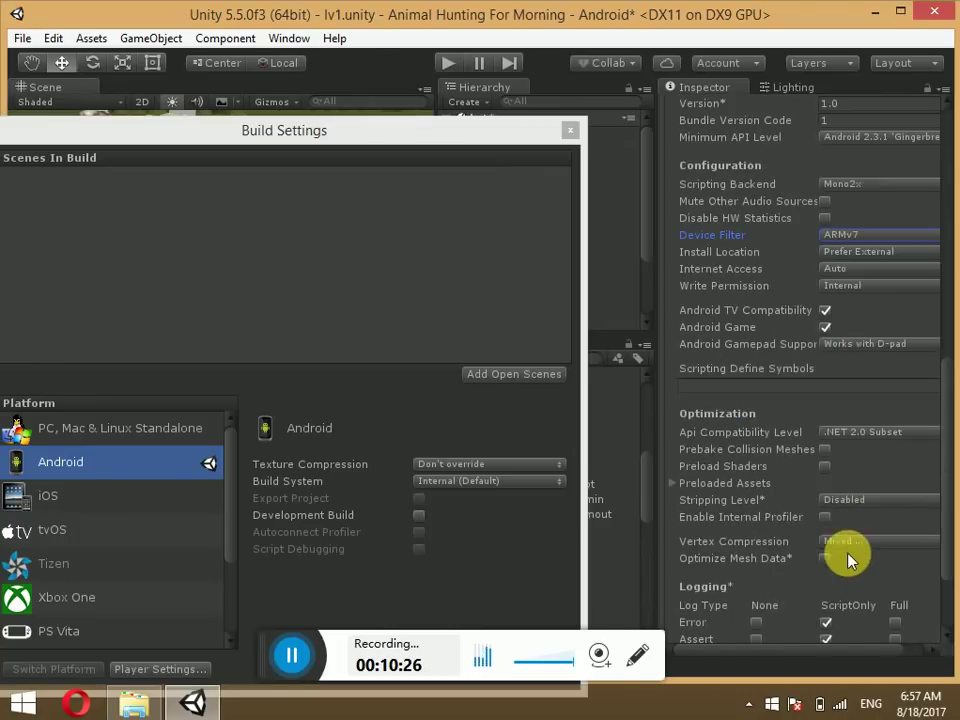
pyautogui.scroll(-3, 851, 561)
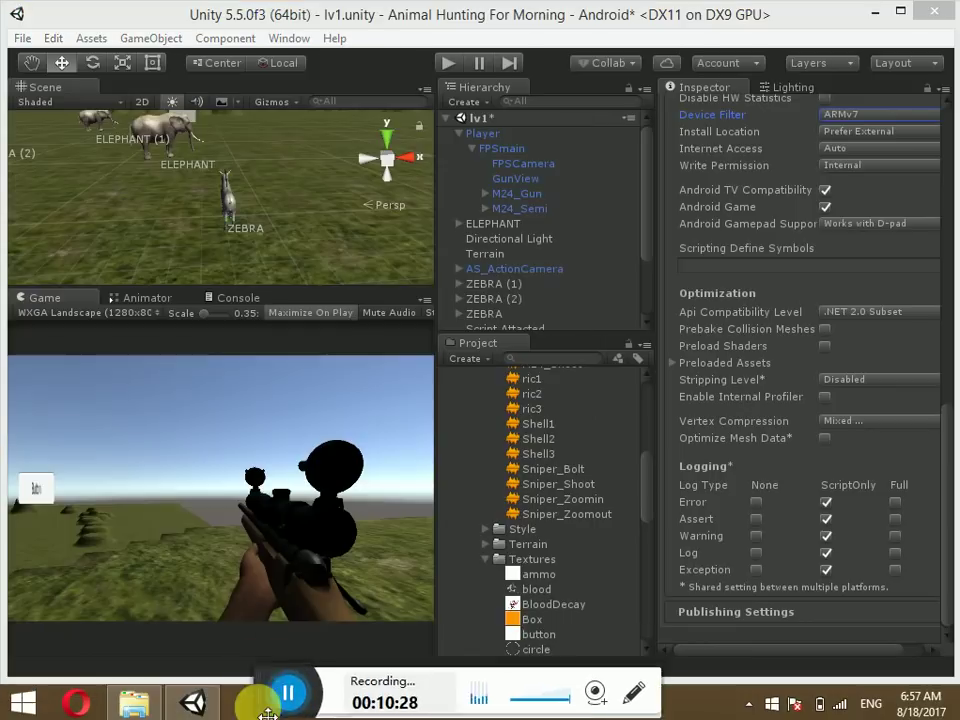
pyautogui.click(212, 708)
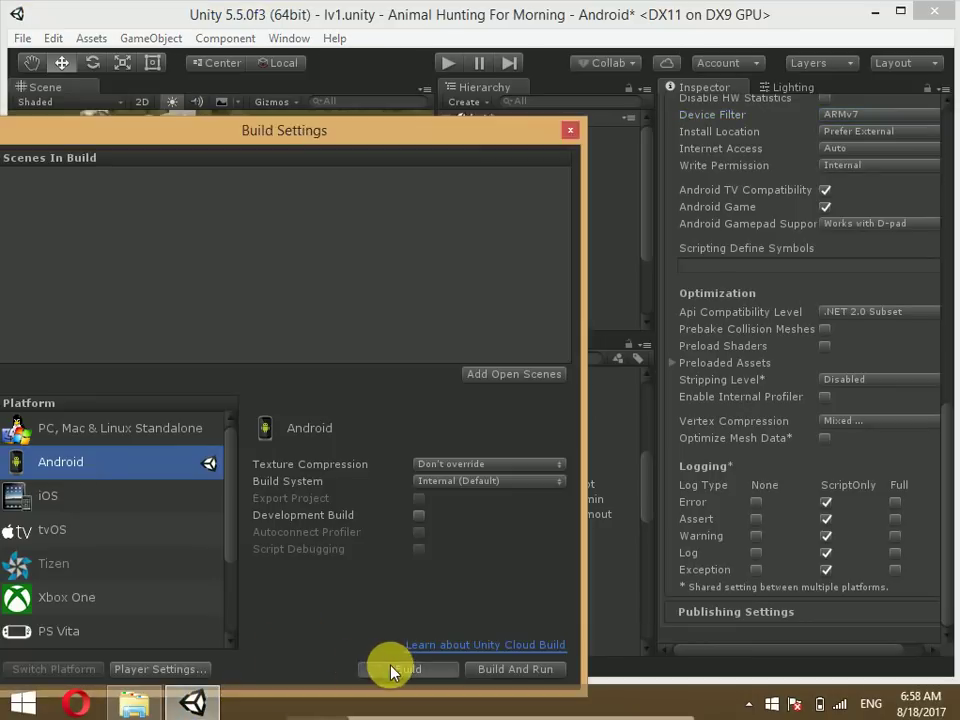
# Build the Android APK to the Desktop under the name 'animal hunting'.
pyautogui.click(400, 669)
pyautogui.click(83, 190)
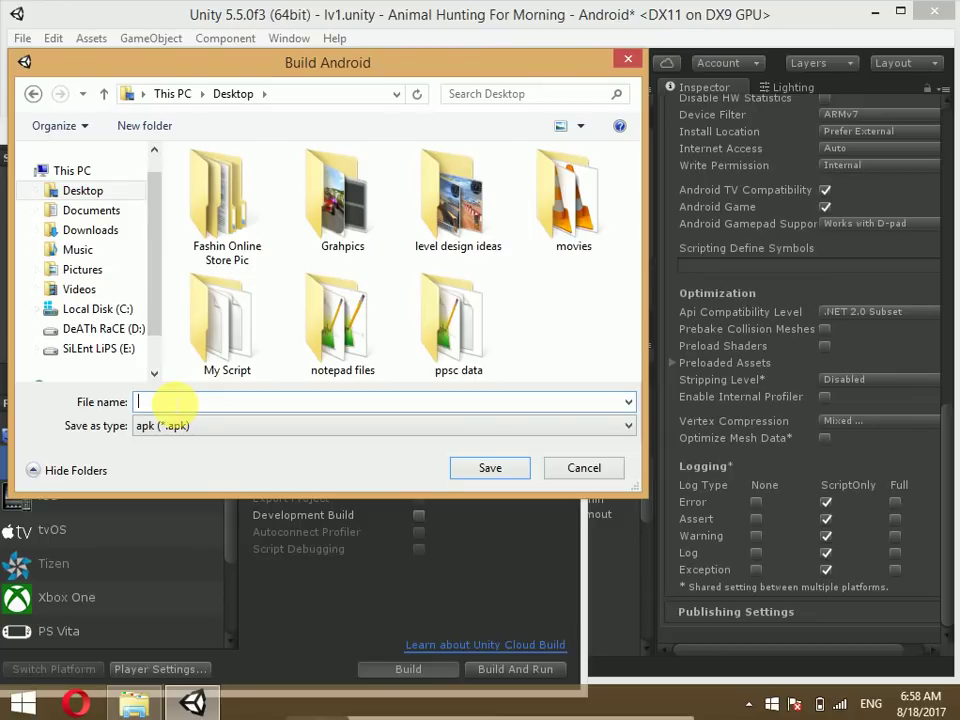
pyautogui.write('animal hu')
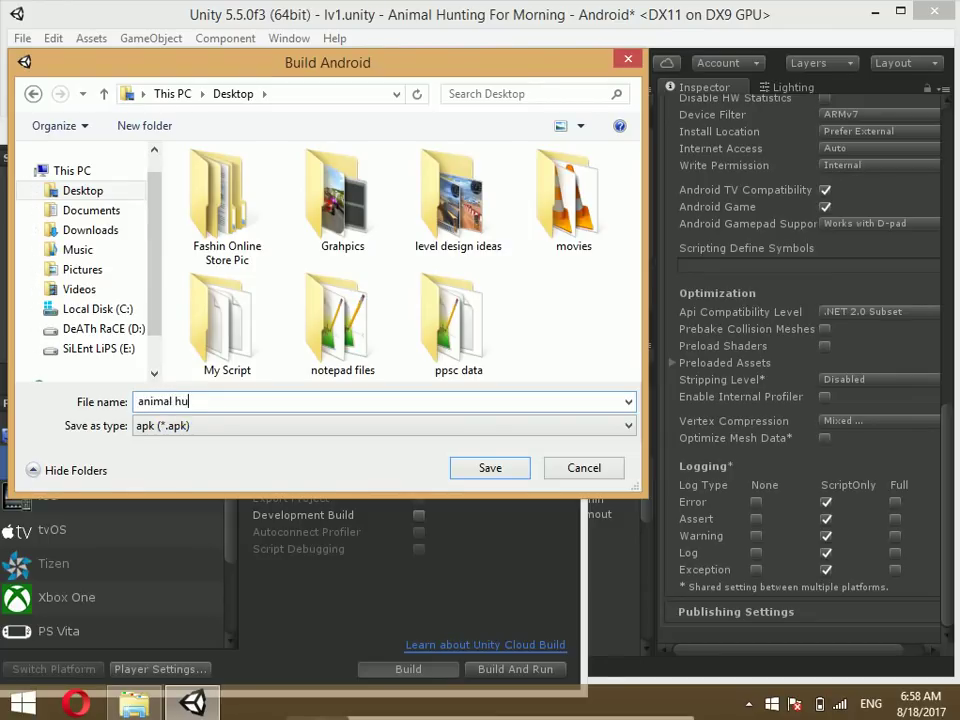
pyautogui.write('ng')
pyautogui.press('Return')
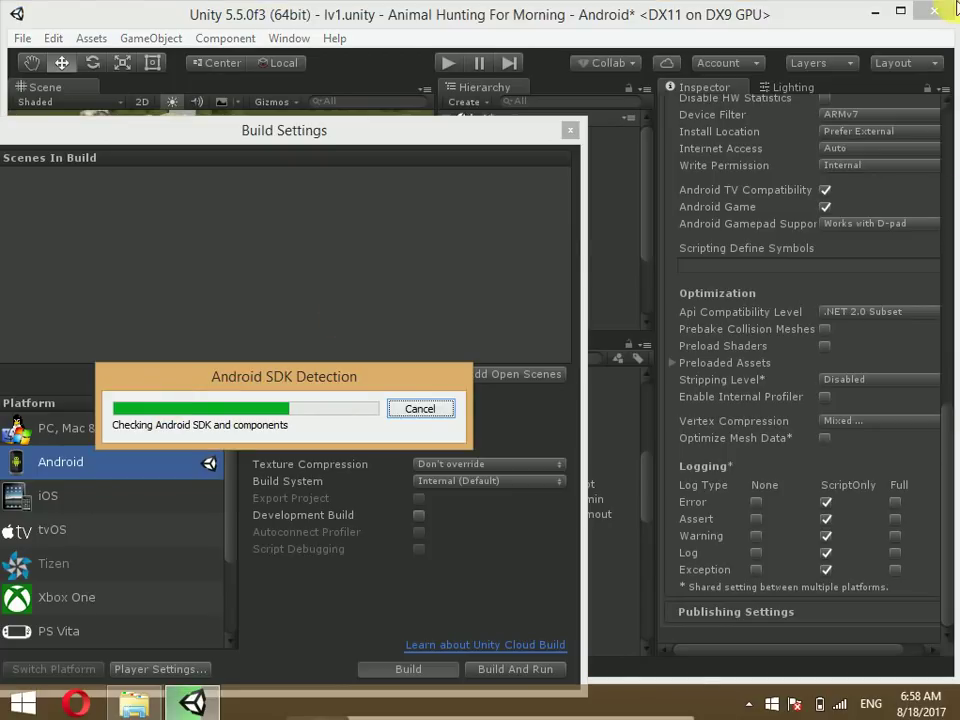
# Minimize the UNITY3D DATA folder window and bring up the Windows Start screen again from the desktop.
pyautogui.click(145, 702)
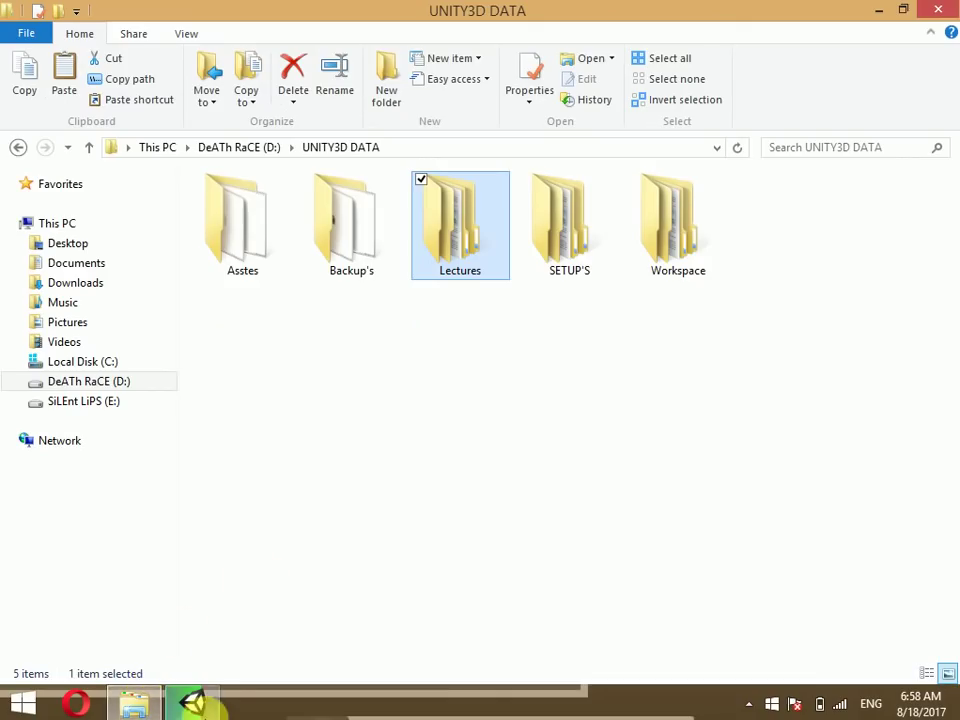
pyautogui.click(880, 16)
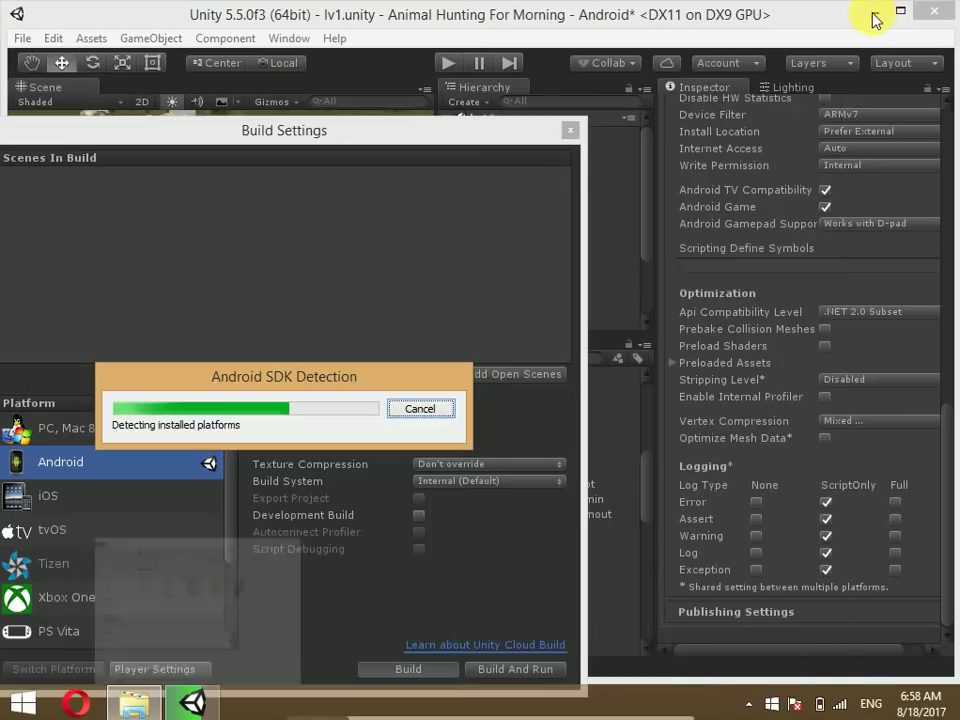
pyautogui.click(18, 704)
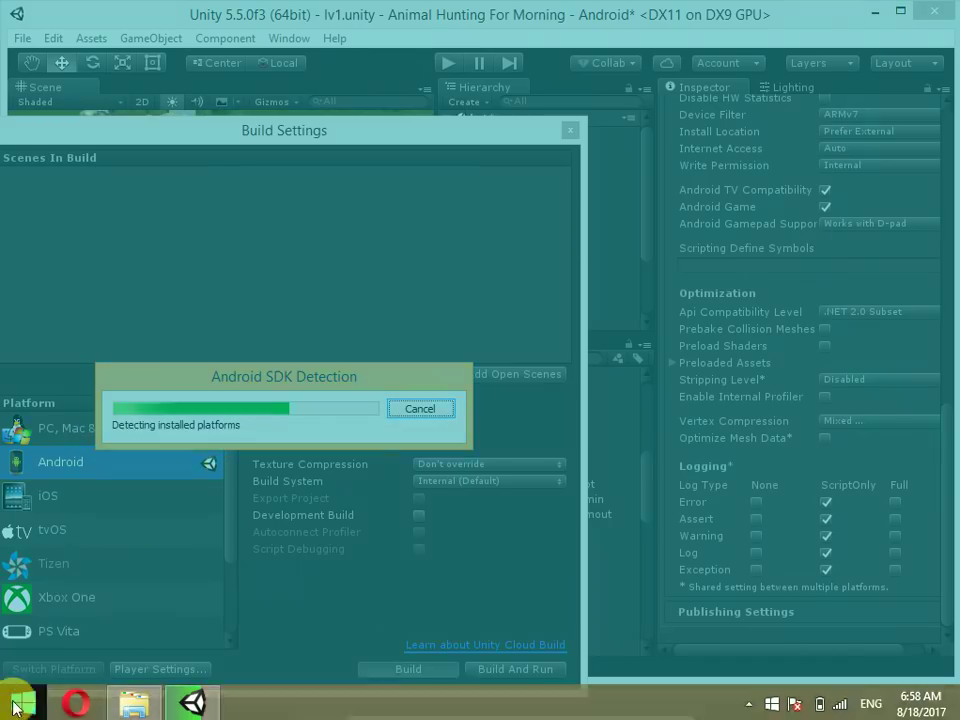
pyautogui.click(200, 583)
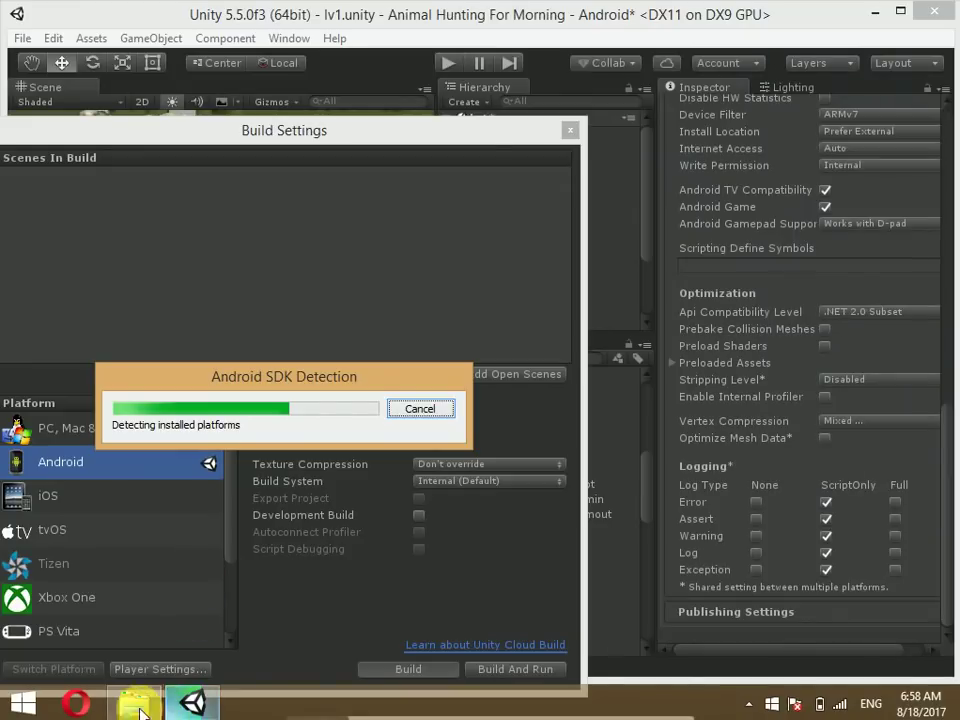
pyautogui.click(30, 705)
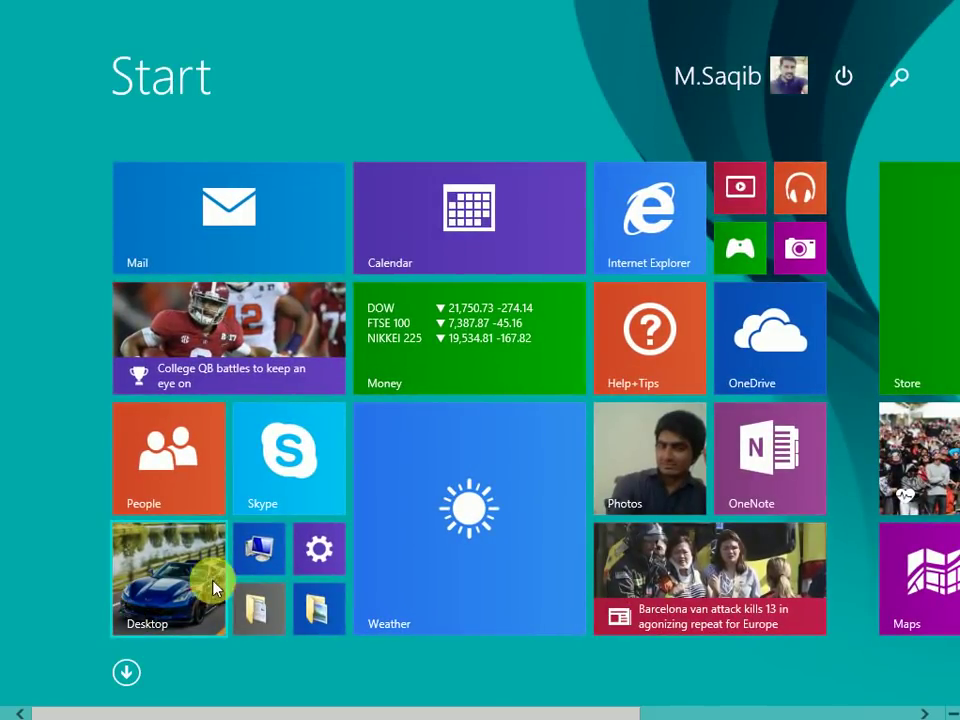
# Open This PC in File Explorer, then pause the screen recorder from the notification tray.
pyautogui.click(242, 561)
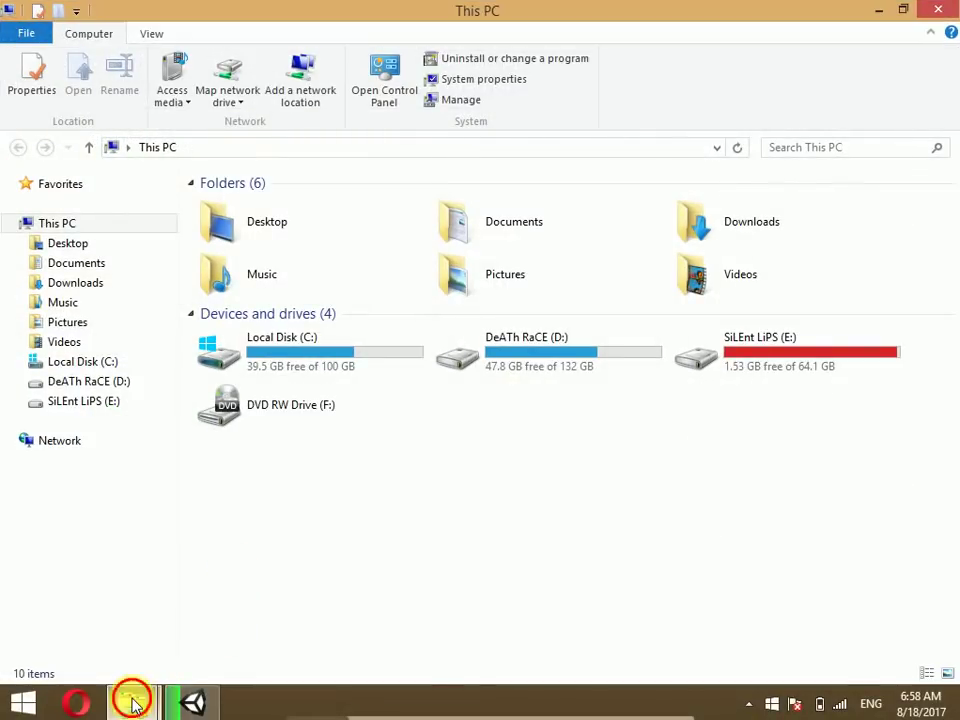
pyautogui.moveTo(131, 700)
pyautogui.click(748, 702)
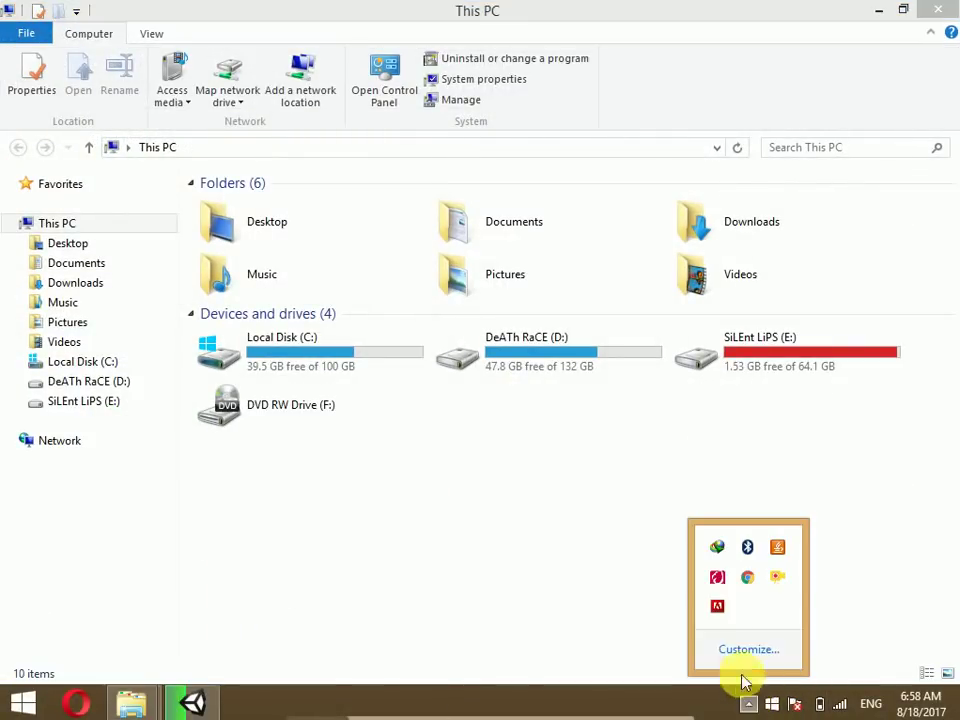
pyautogui.rightClick(776, 580)
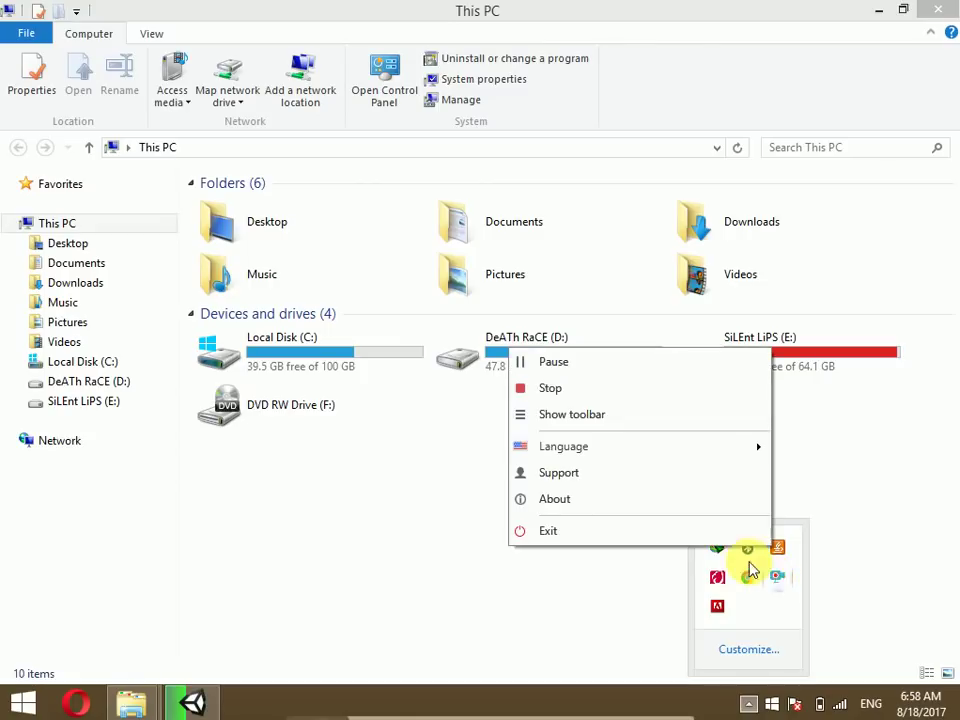
pyautogui.click(605, 363)
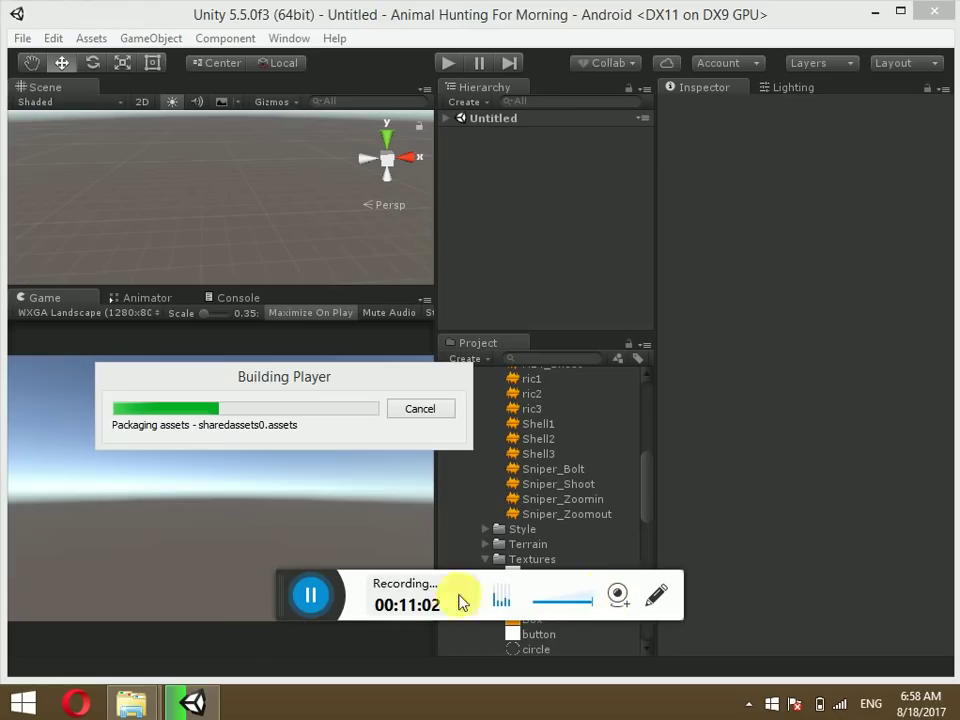